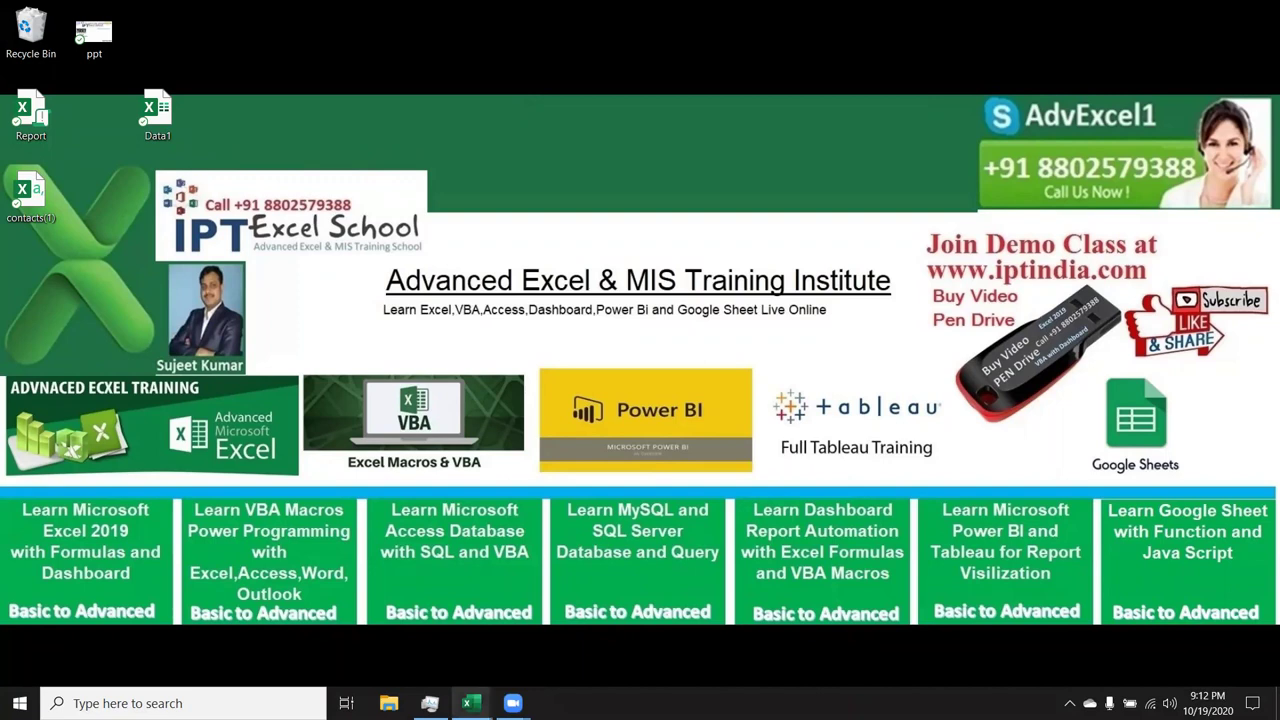
Bring Book3 forward on the Data 6 sheet, select D7 and D2, then open the Visual Basic editor
mouse_move(470, 703)
left_click(460, 668)
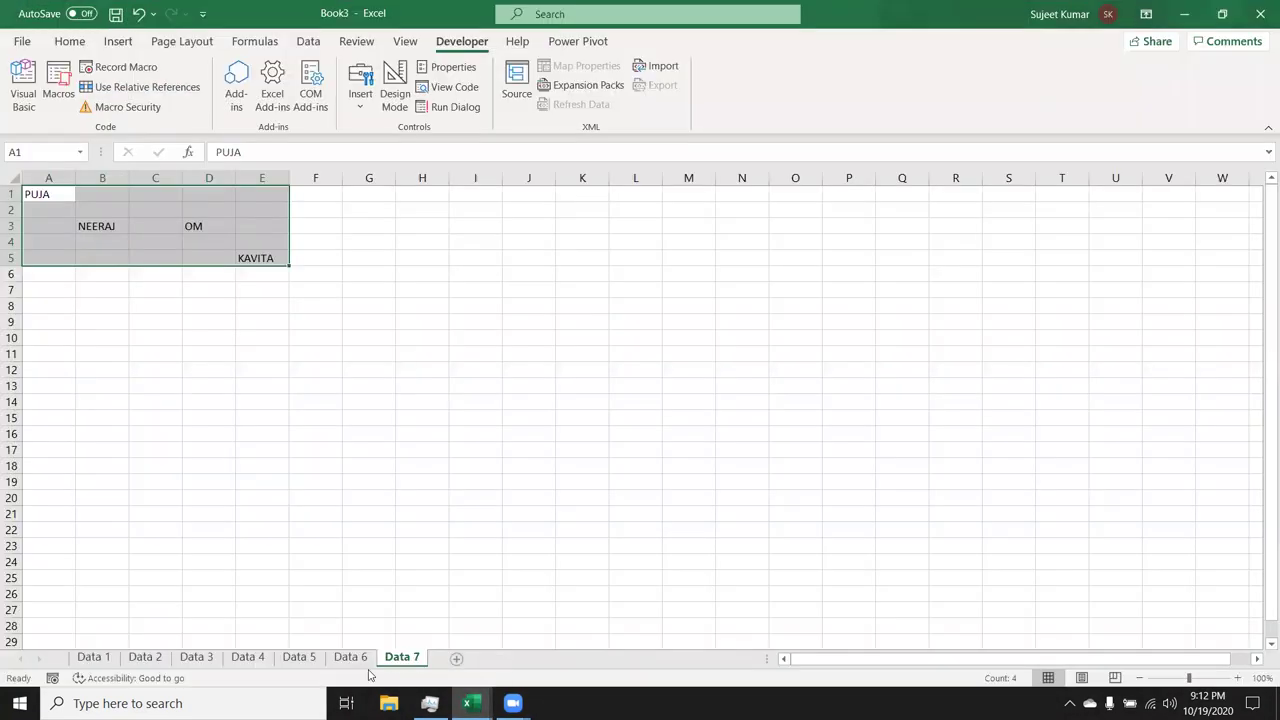
left_click(355, 660)
left_click(212, 293)
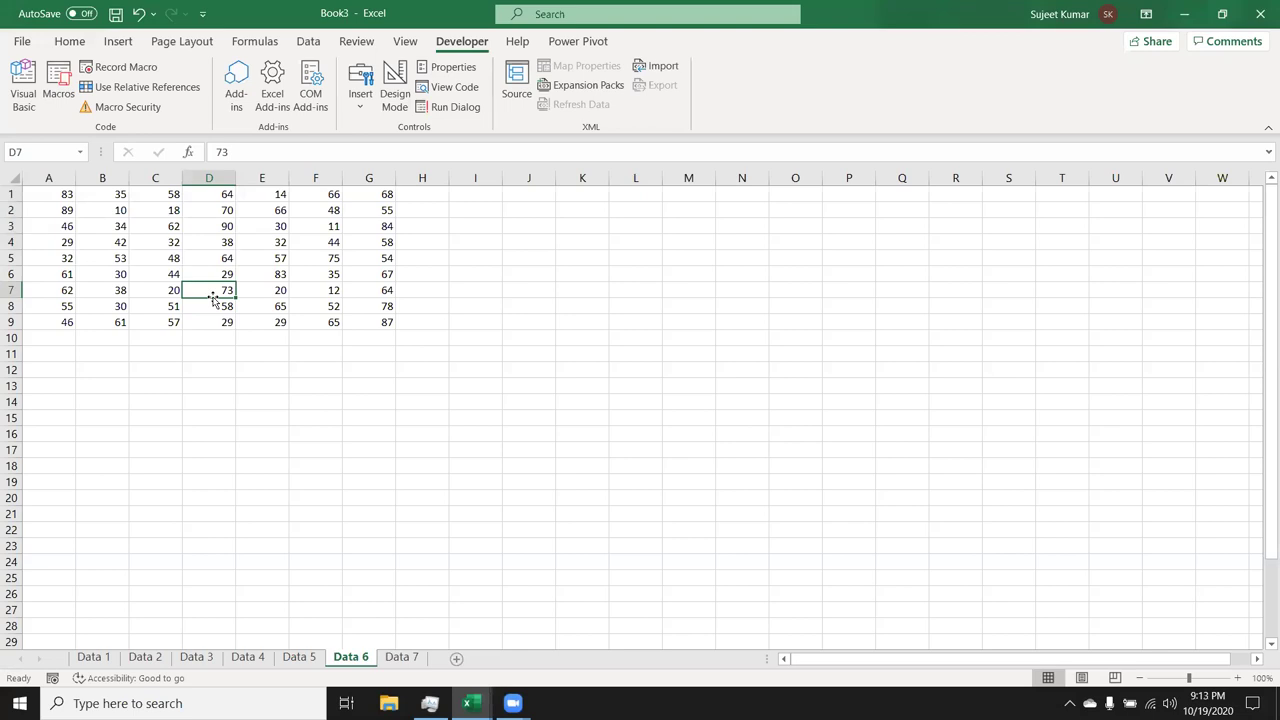
left_click(203, 206)
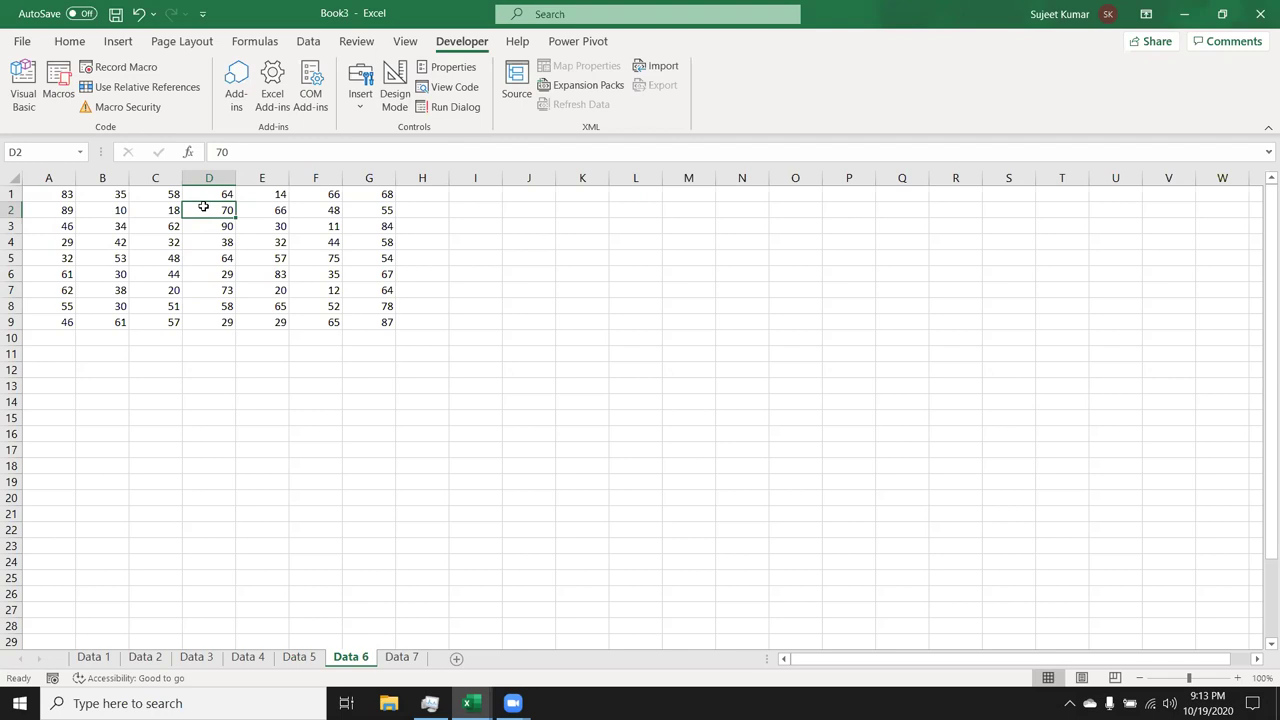
left_click(23, 72)
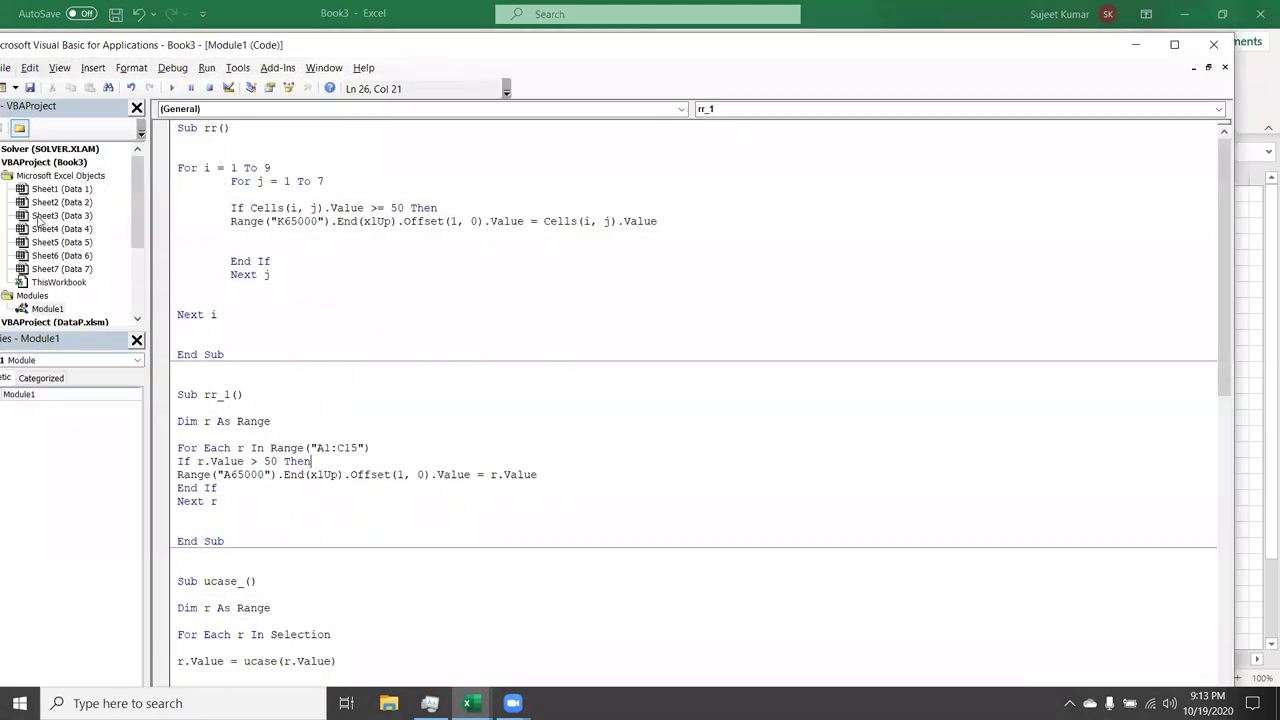
Insert a new code module and start an empty Sub rr() procedure
left_click(40, 216)
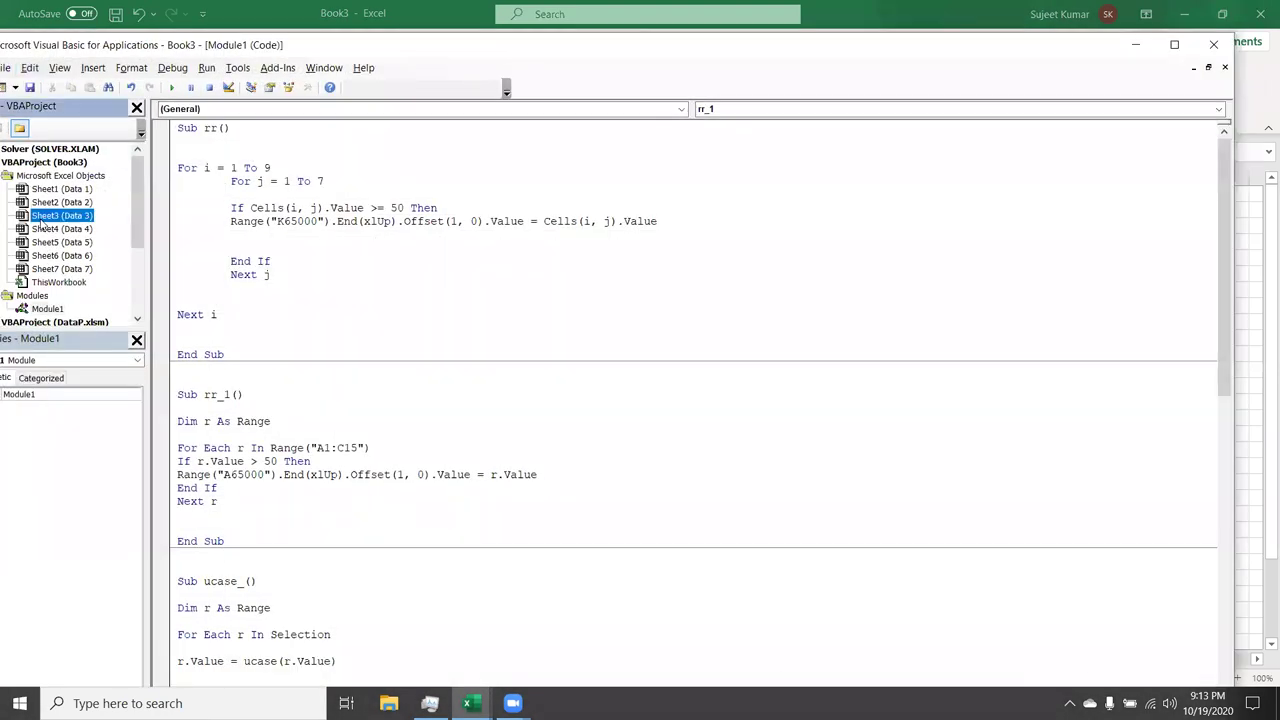
left_click(93, 68)
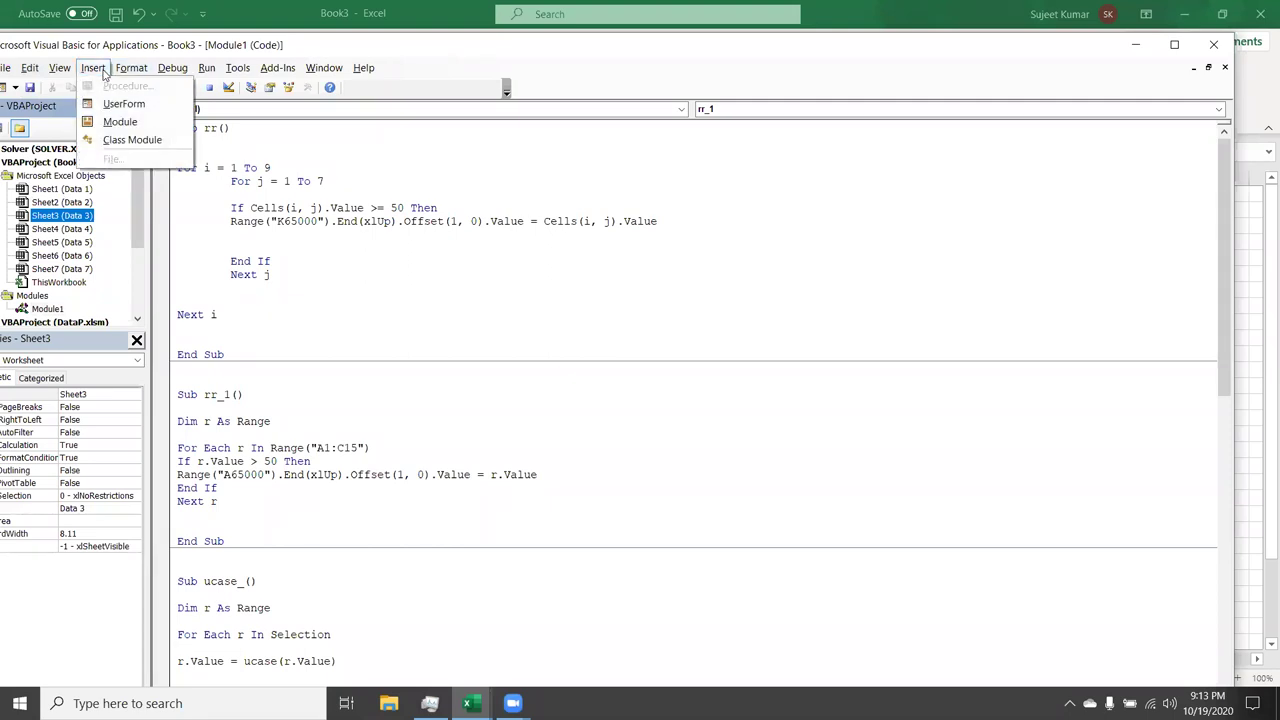
left_click(133, 120)
type("sub rr()")
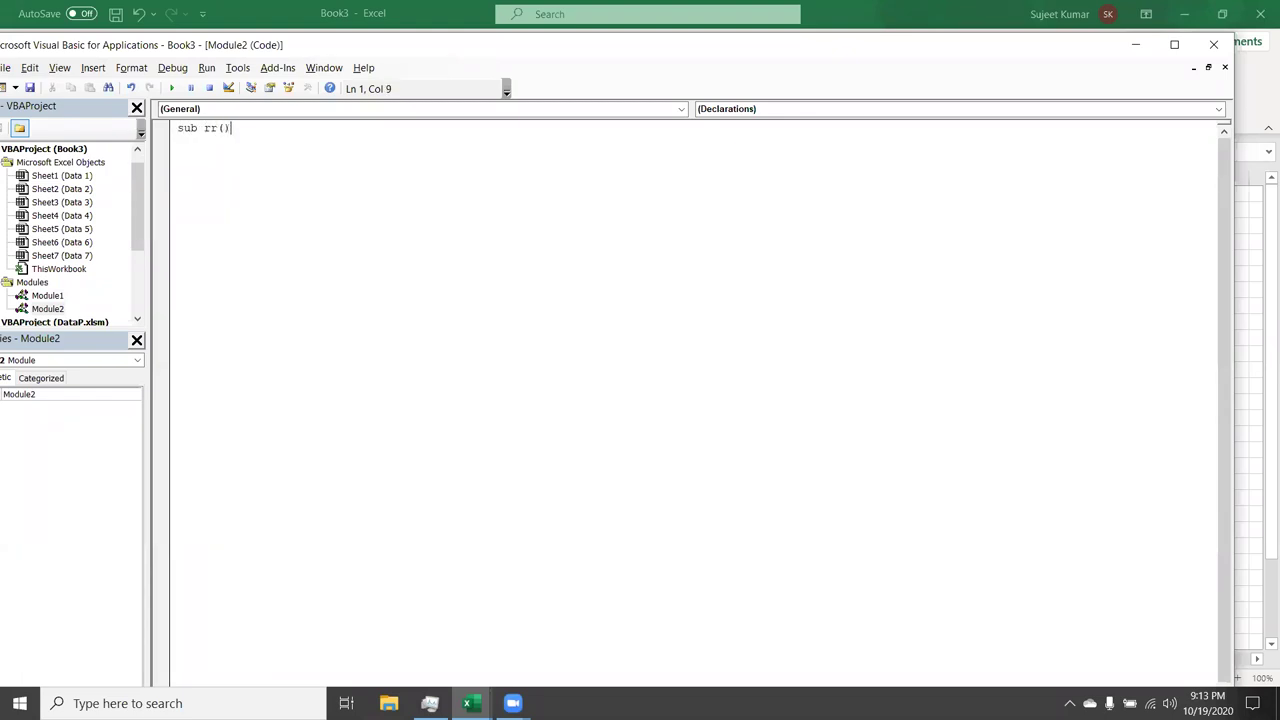
key("Return")
key("Return")
key("Return")
key("Return")
key("Up")
key("Up")
key("Up")
Add Range("A1").Select, Cells(1, 1).Select, ActiveCell and Selection lines inside Sub rr
type("range(\"A1\")")
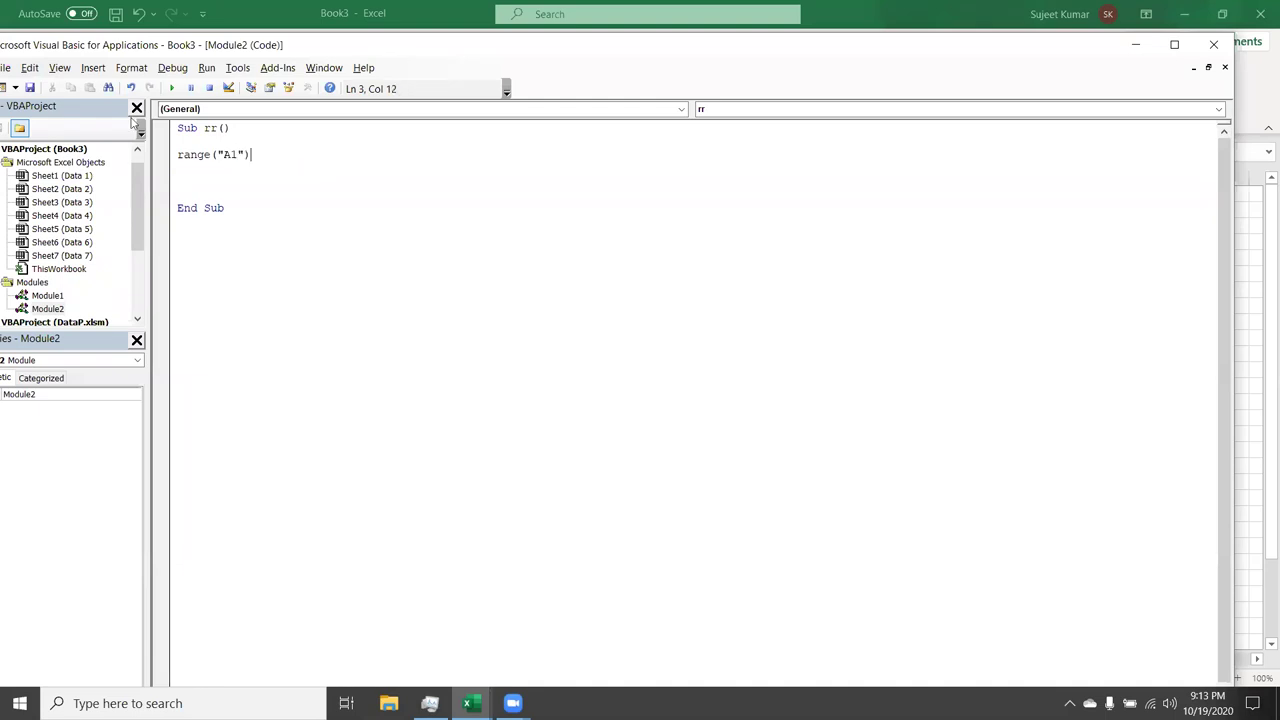
type(".Select")
key("Return")
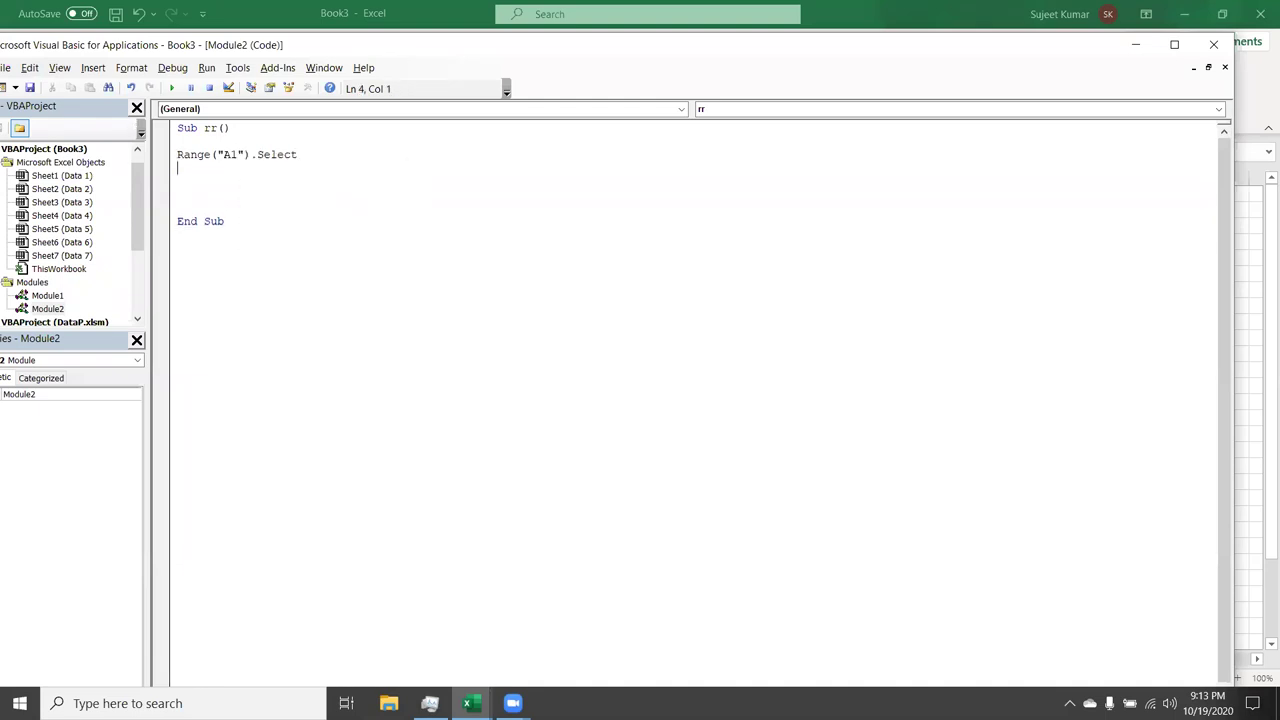
key("Return")
type("cells(1,1")
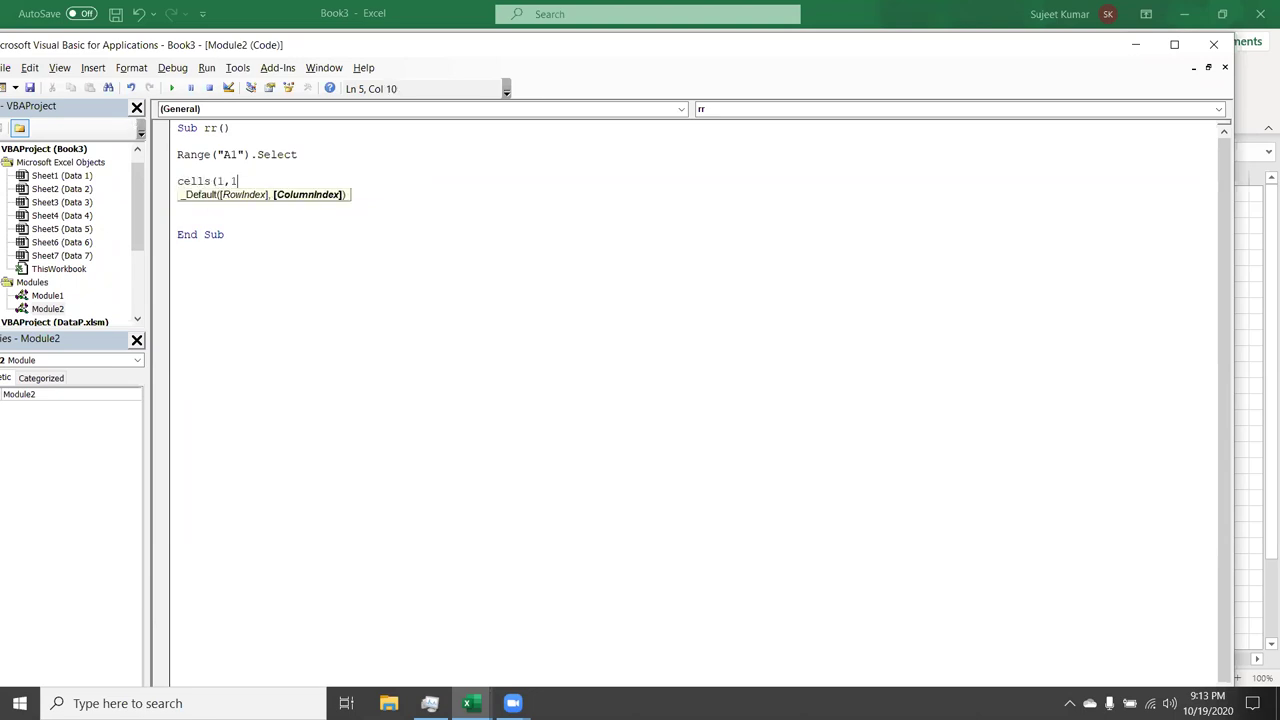
type(").sle")
key("BackSpace")
key("BackSpace")
type("elect")
key("Return")
key("Return")
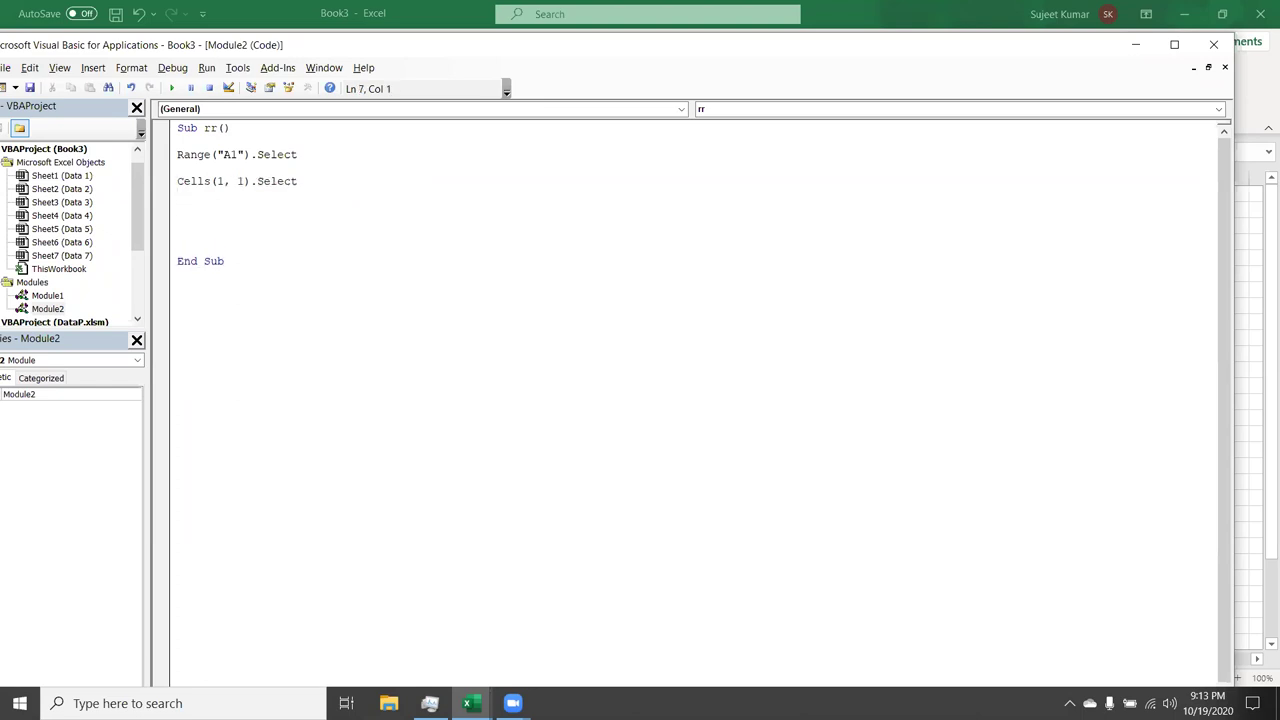
type("activecell")
key("Return")
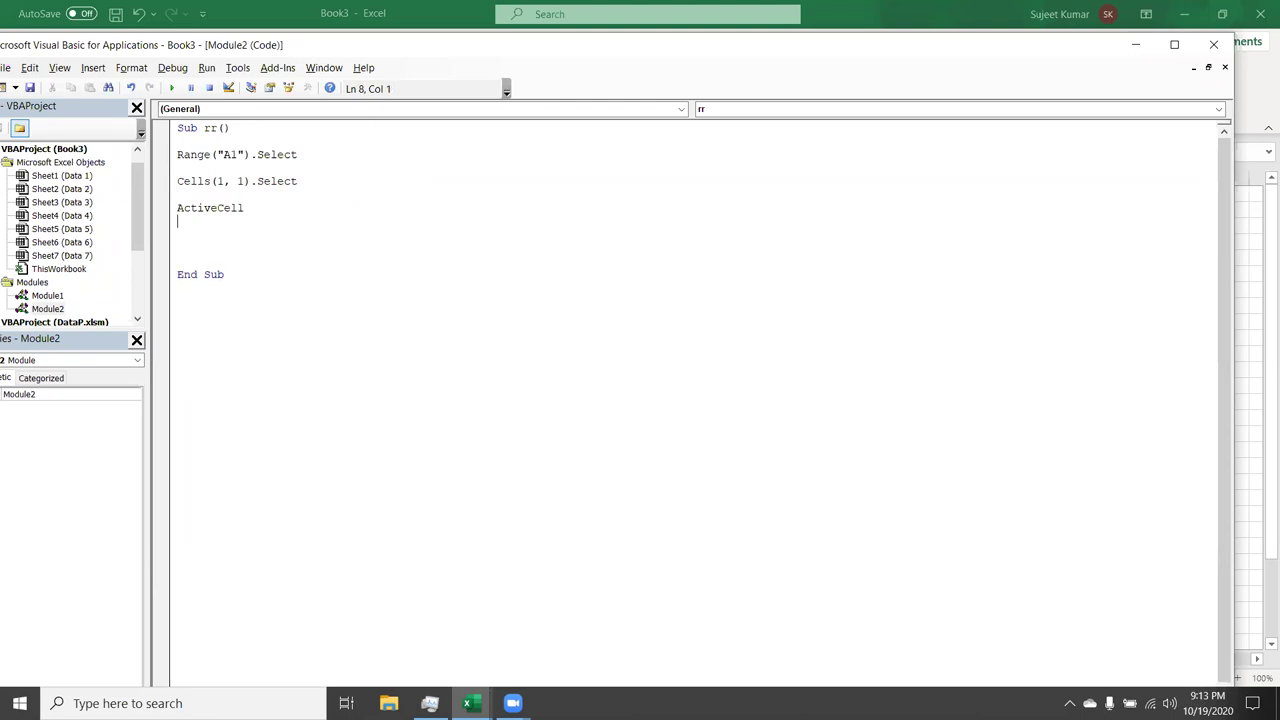
type("selection")
key("Return")
Highlight Range, the "A1" address and the Cells row argument to explain them
left_click(213, 155)
double_click(213, 155)
double_click(230, 156)
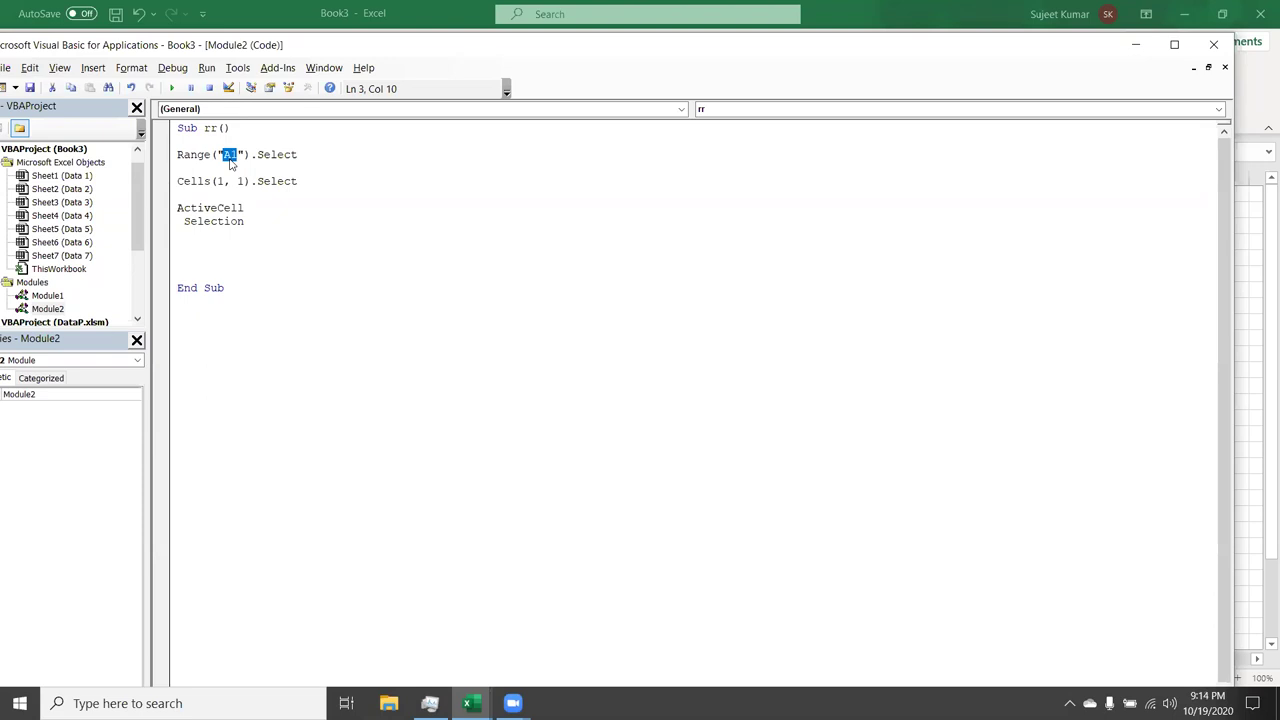
double_click(222, 181)
Highlight ActiveCell, then demonstrate a selection by selecting D2:E5 on the worksheet
key("alt+F11")
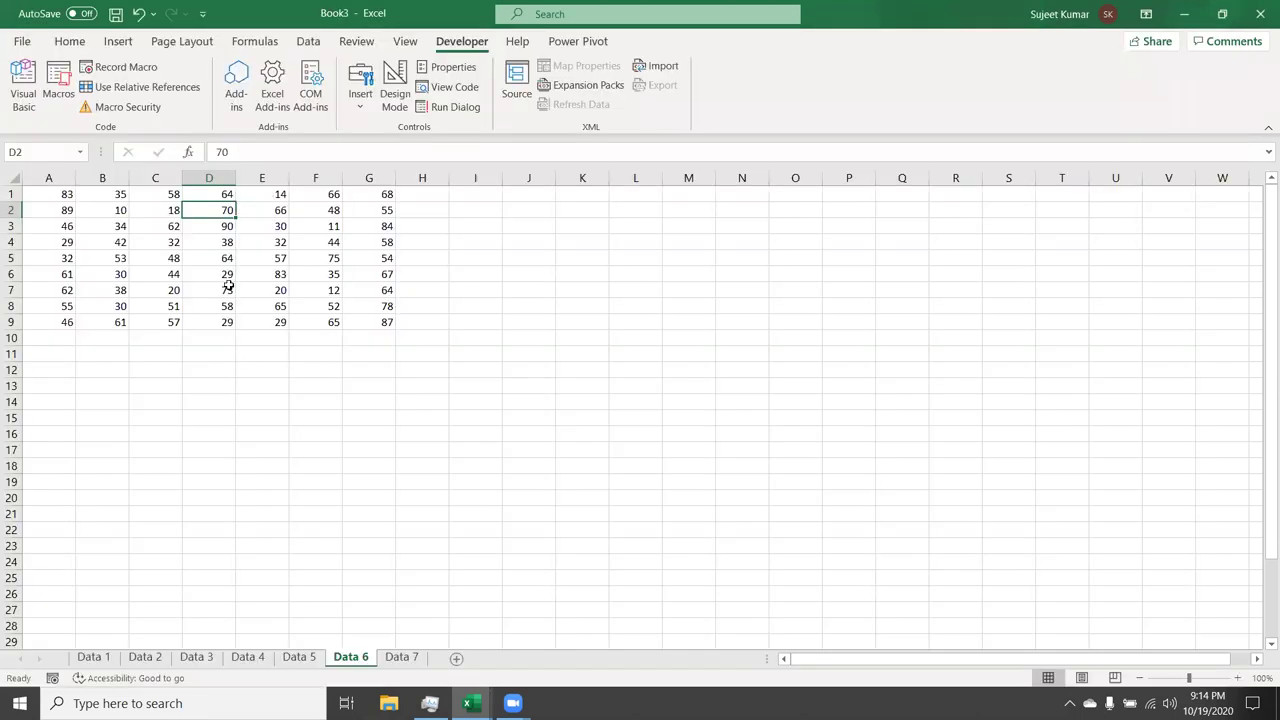
key("alt+F11")
left_click(224, 209)
double_click(226, 210)
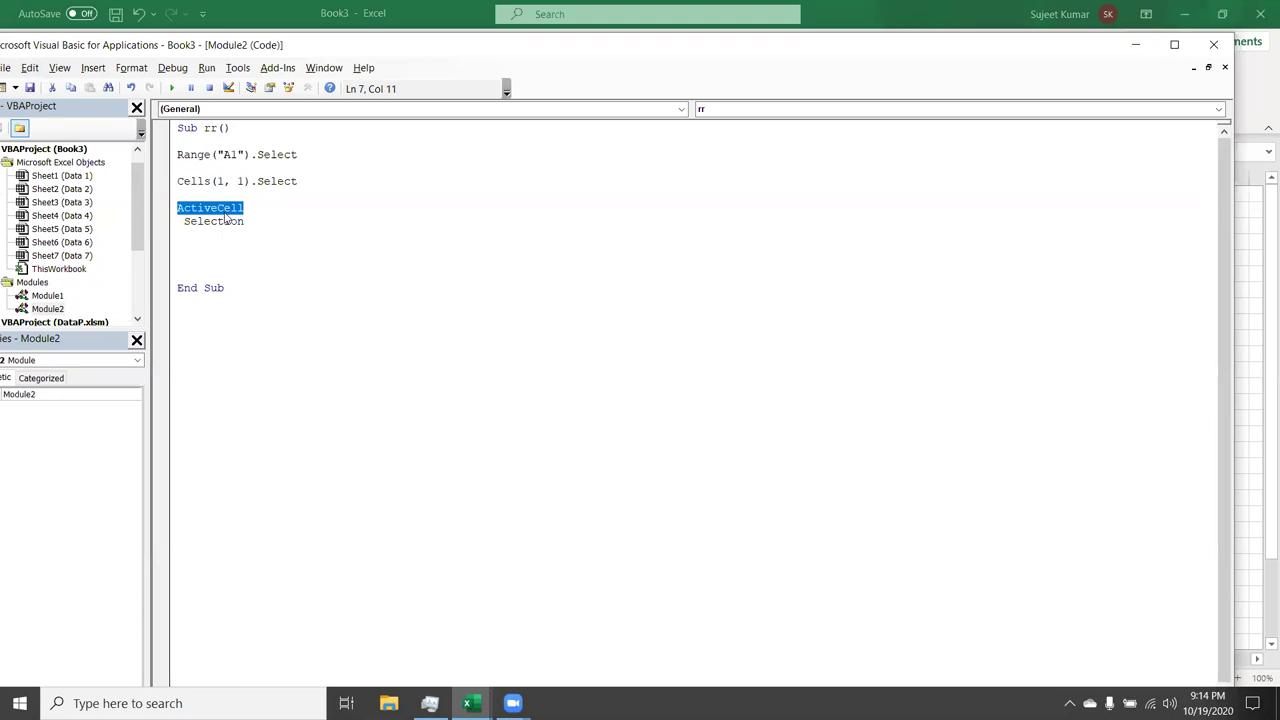
key("alt+F11")
left_click_drag(190, 212, 270, 258)
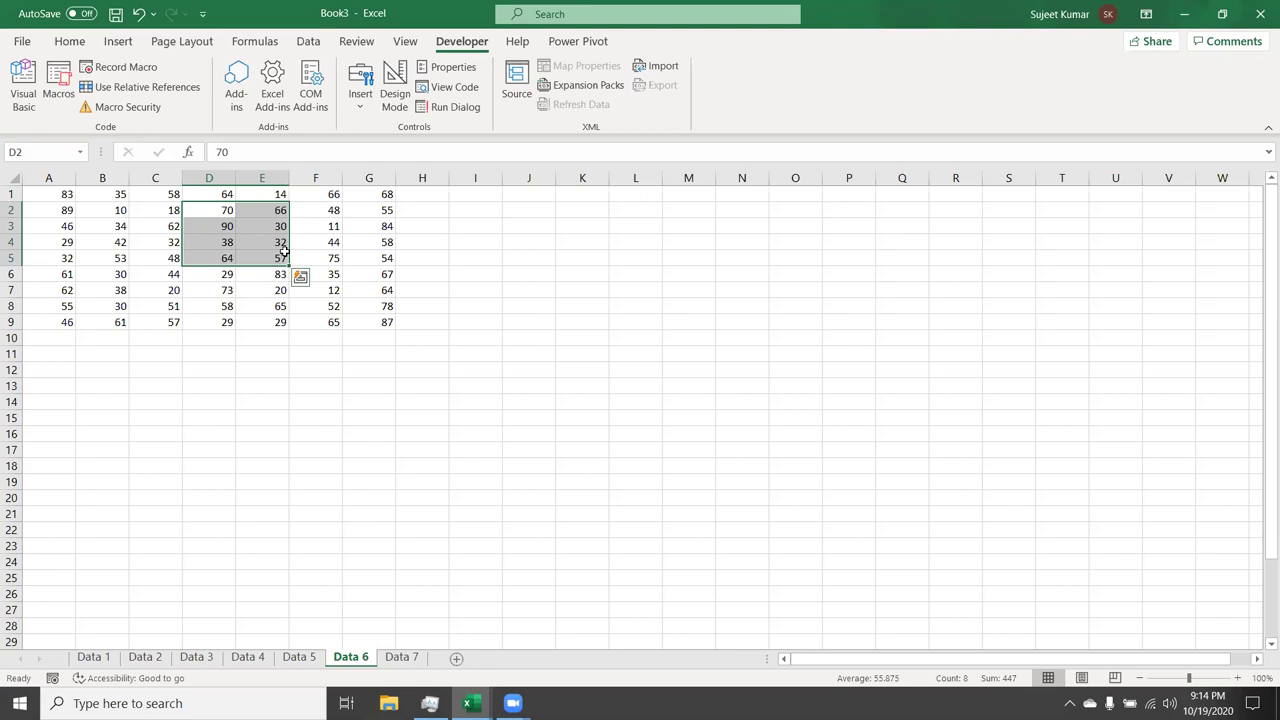
key("alt+F11")
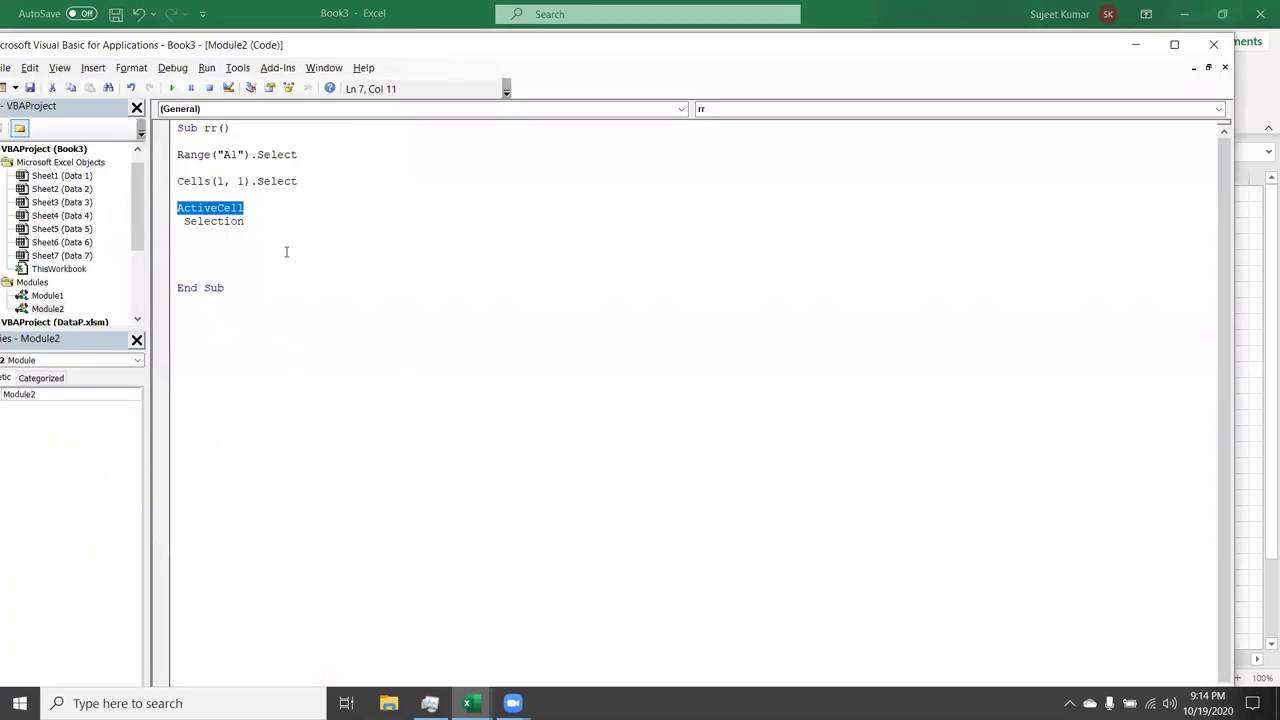
Add a second Range("A1").Select line on line 10 and switch back to the worksheet
left_click(286, 252)
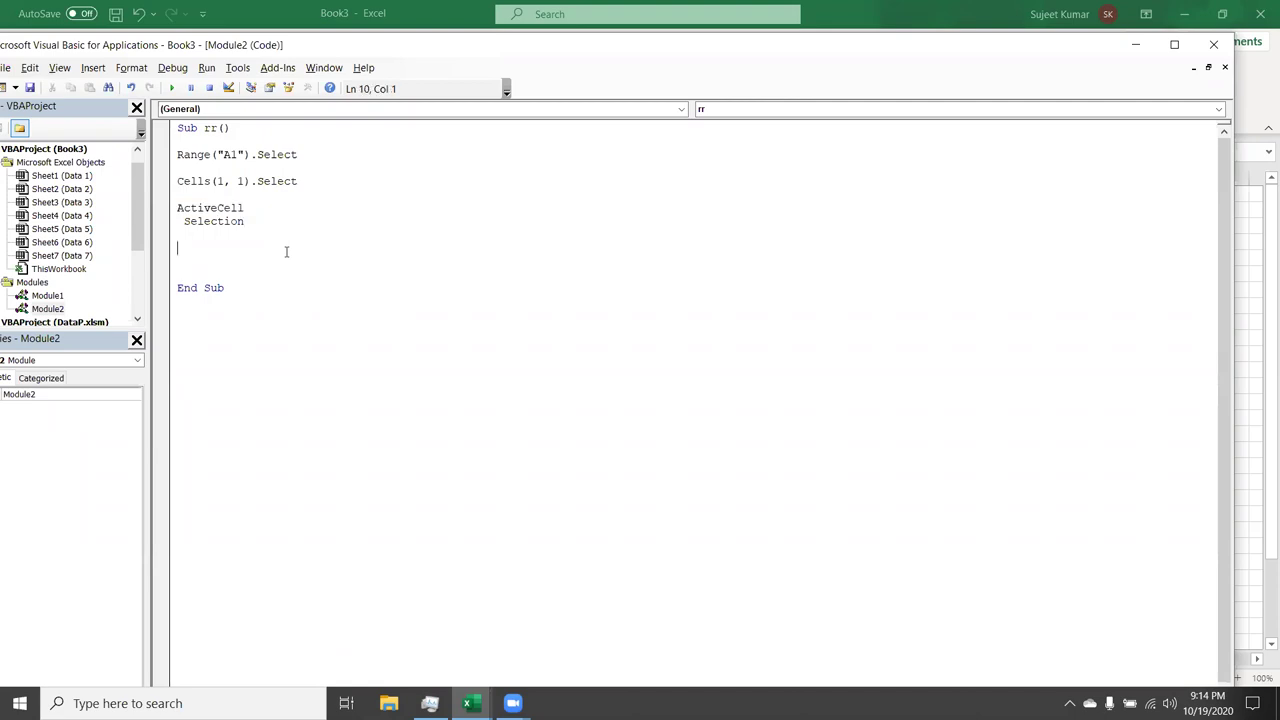
type("range(\"A1\")")
type(".se")
key("Tab")
key("Return")
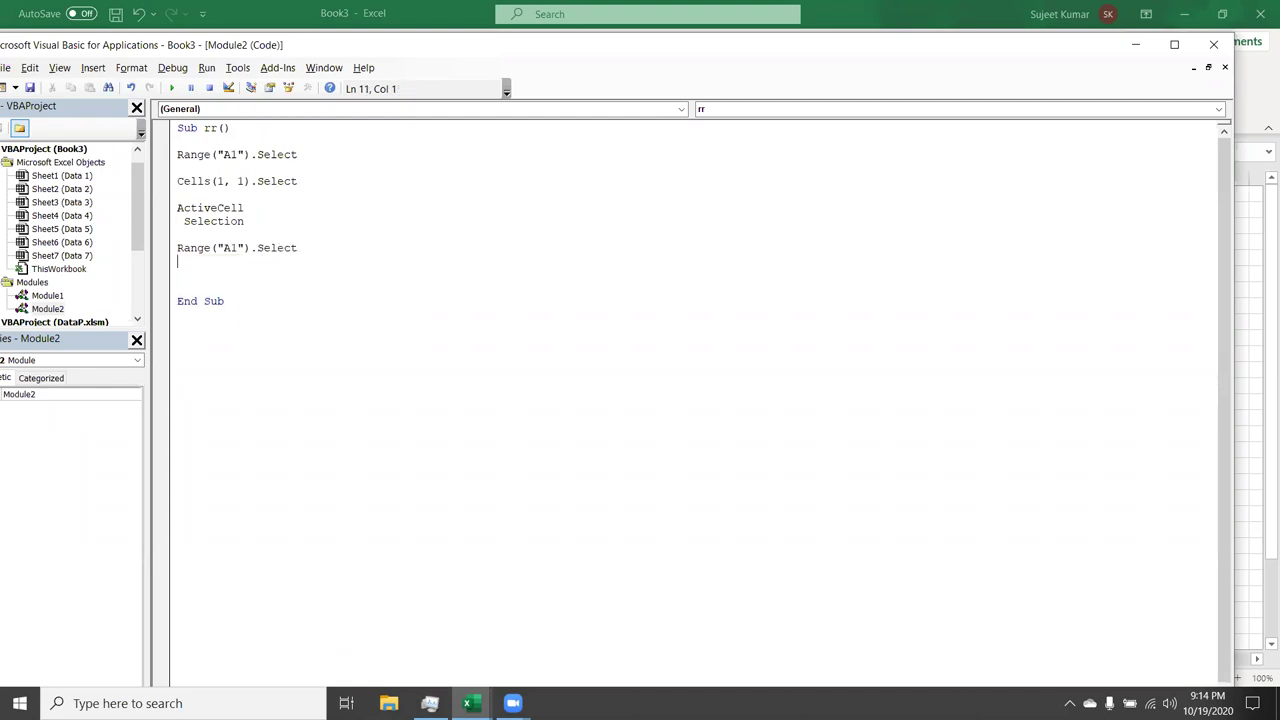
key("alt+F11")
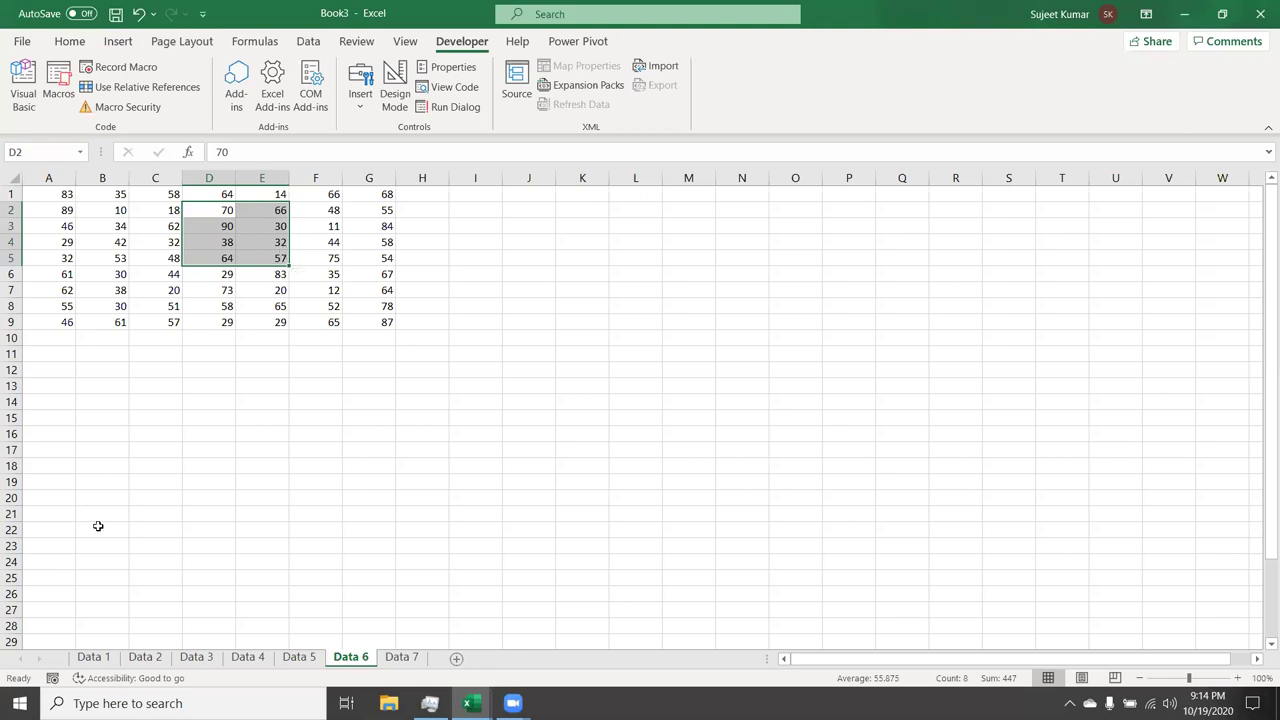
Select A1 on Data 1, then insert Sheets("Data 1").Select above the final Range line
left_click(93, 657)
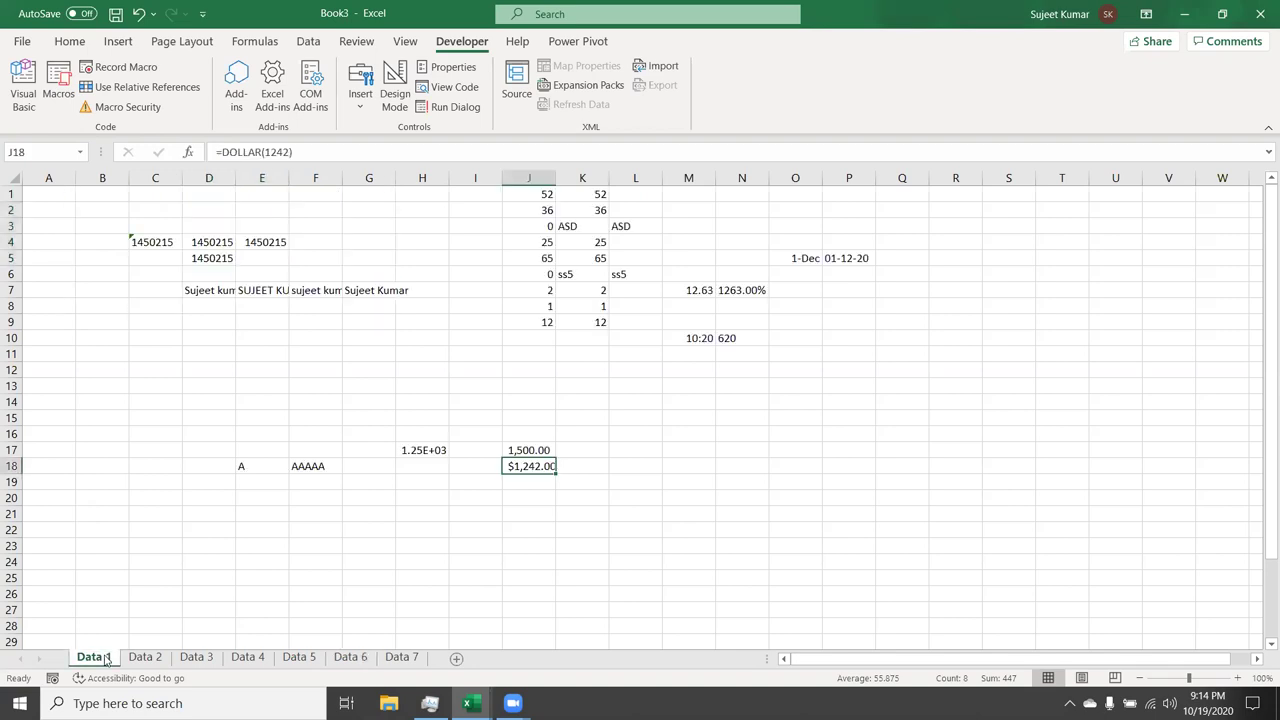
left_click(53, 197)
key("alt+F11")
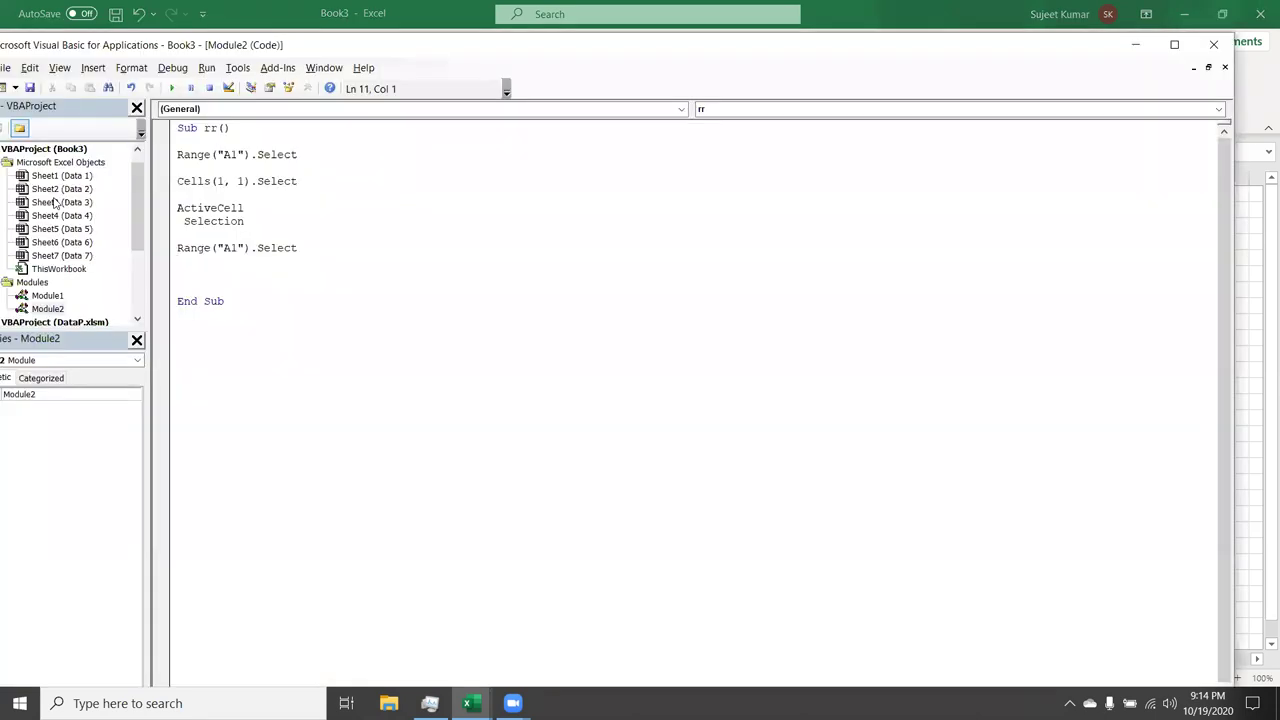
type("ran")
key("BackSpace")
key("BackSpace")
key("BackSpace")
key("Up")
key("Up")
key("Return")
type("sheets(")
type("\"Data 1\")")
type(".sl")
key("BackSpace")
type("e")
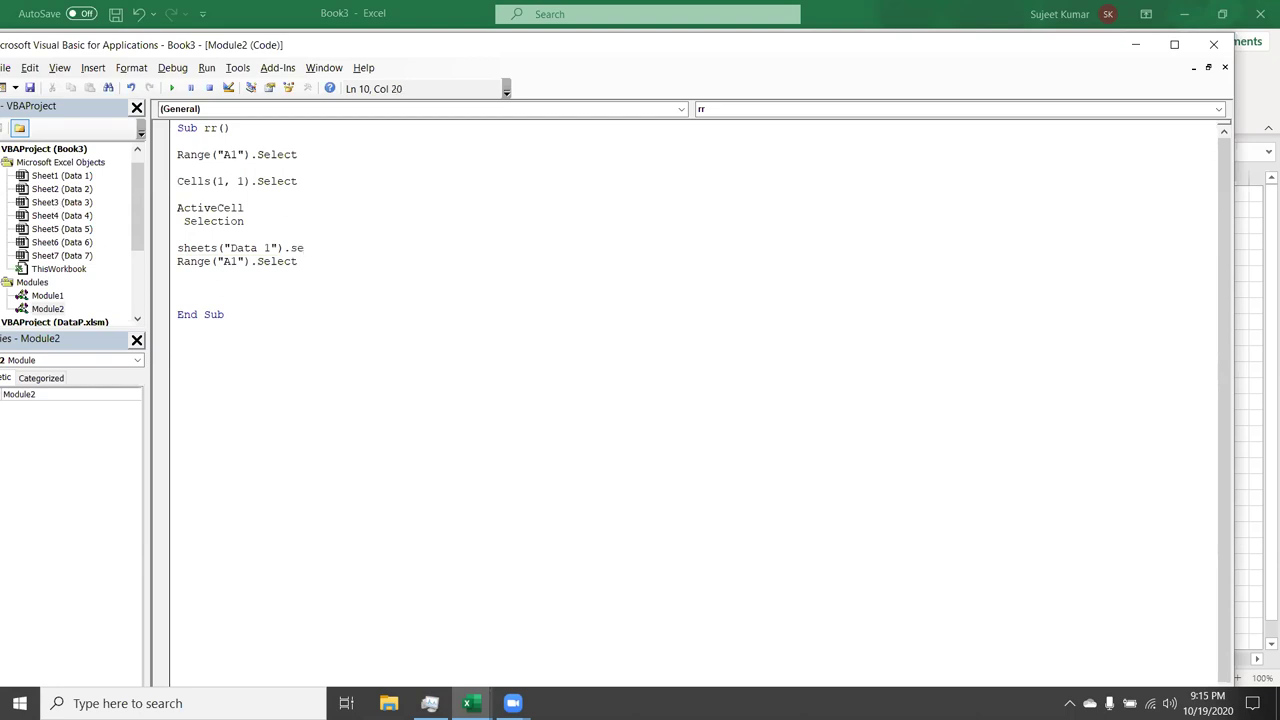
type("lect")
key("Down")
Insert Workbook("Book2.xlsx").activate above the Sheets("Data 1").Select line
left_click(186, 236)
key("Return")
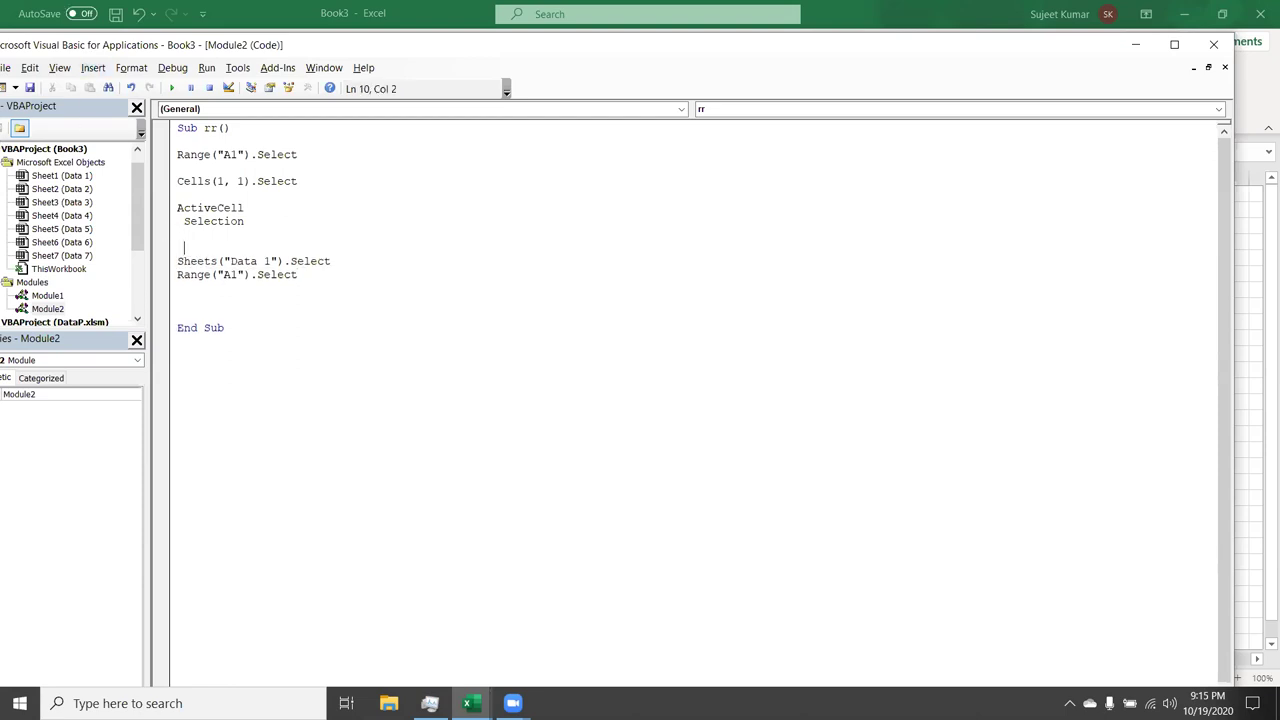
type("workbook")
type("(\"Book1")
type(".")
key("Left")
key("BackSpace")
type("2")
key("Right")
type("xlsx")
type("\")")
type(".sel")
key("BackSpace")
key("BackSpace")
key("BackSpace")
type("activate")
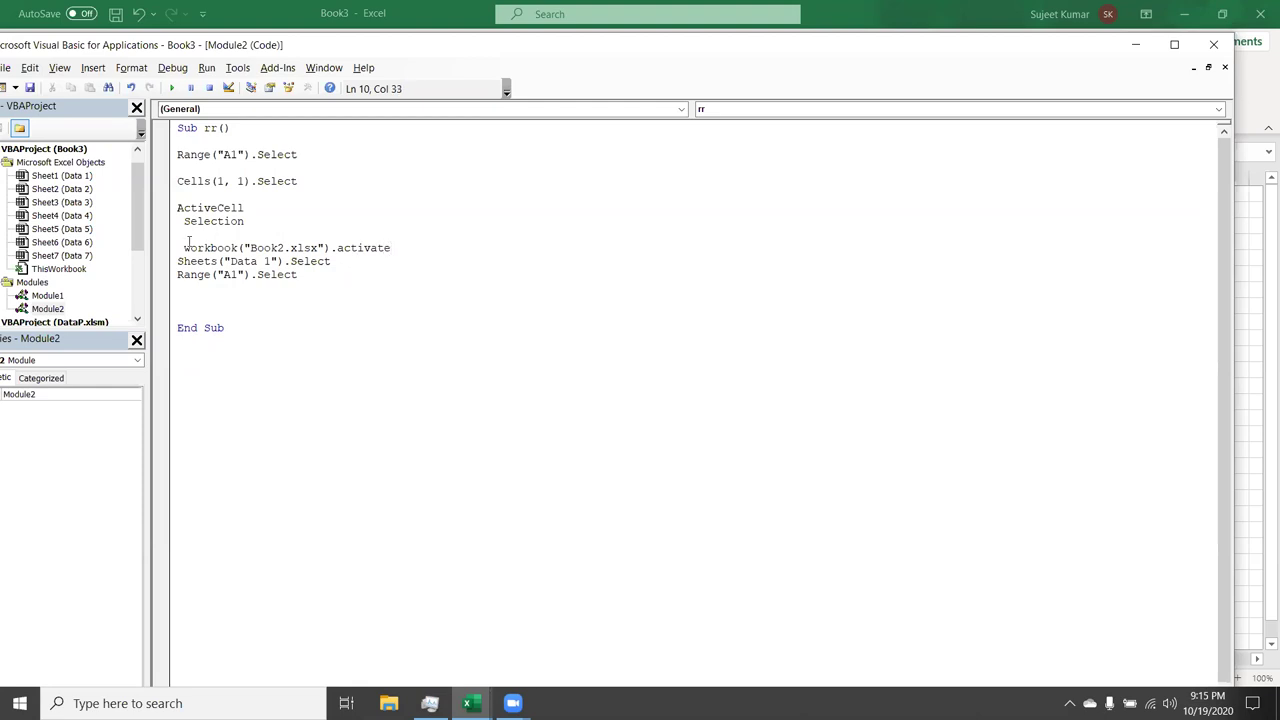
left_click(206, 292)
key("shift+Down")
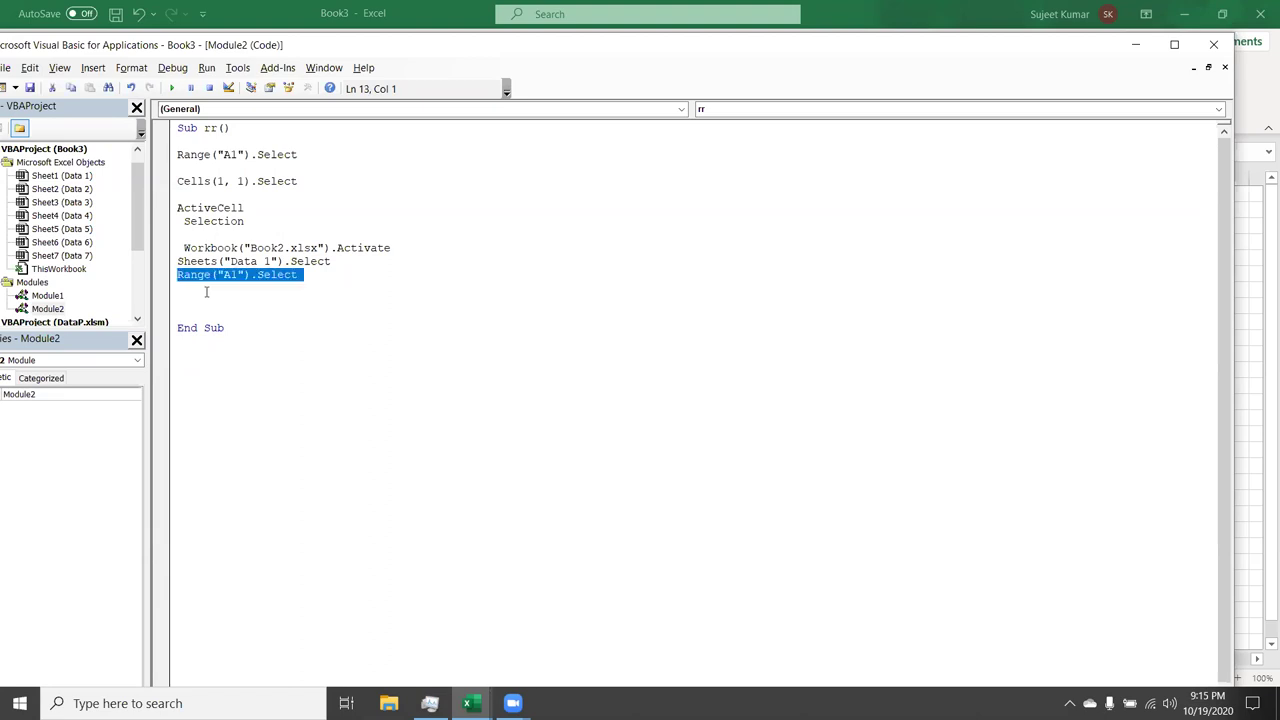
key("Up")
key("Up")
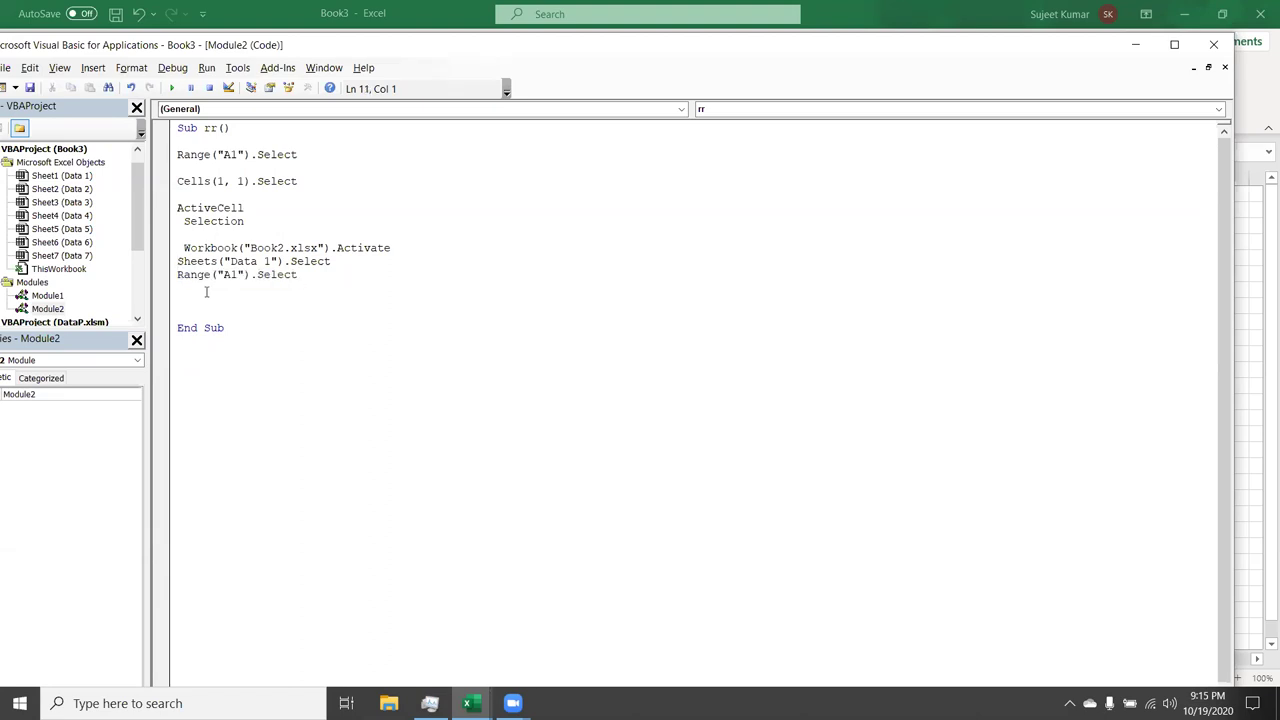
key("shift+Down")
key("shift+Down")
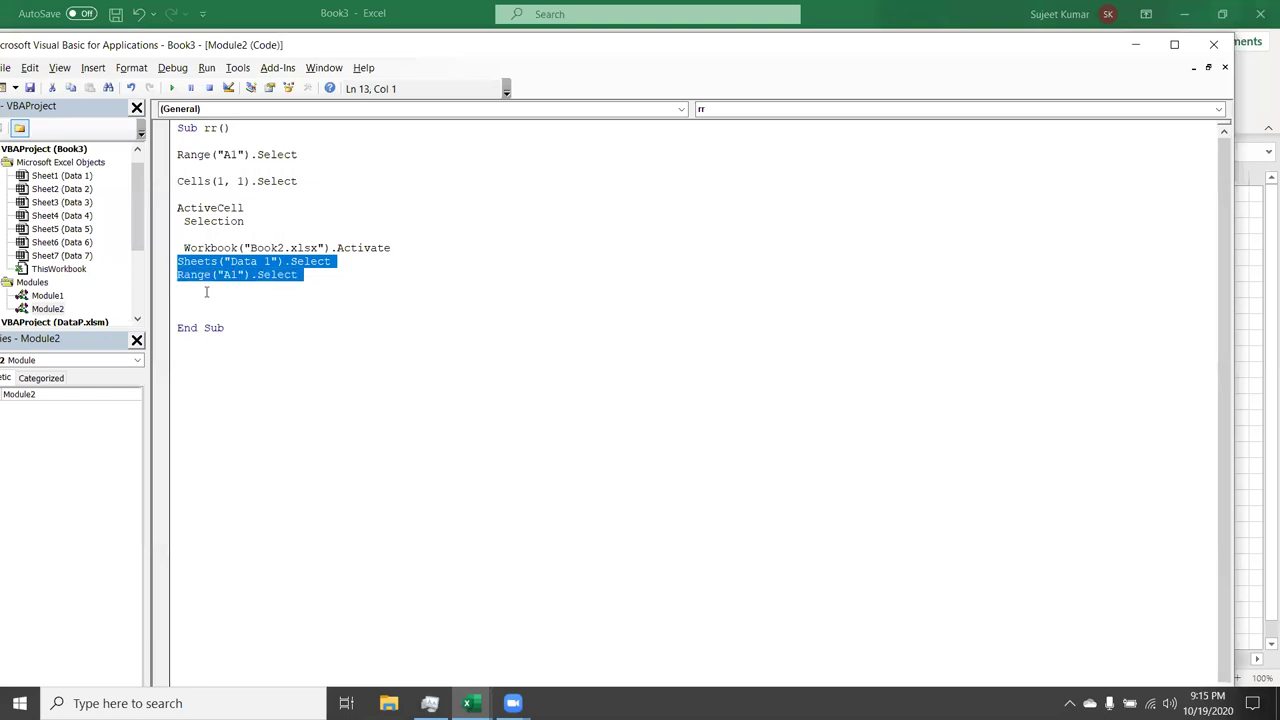
key("Up")
key("Up")
key("Up")
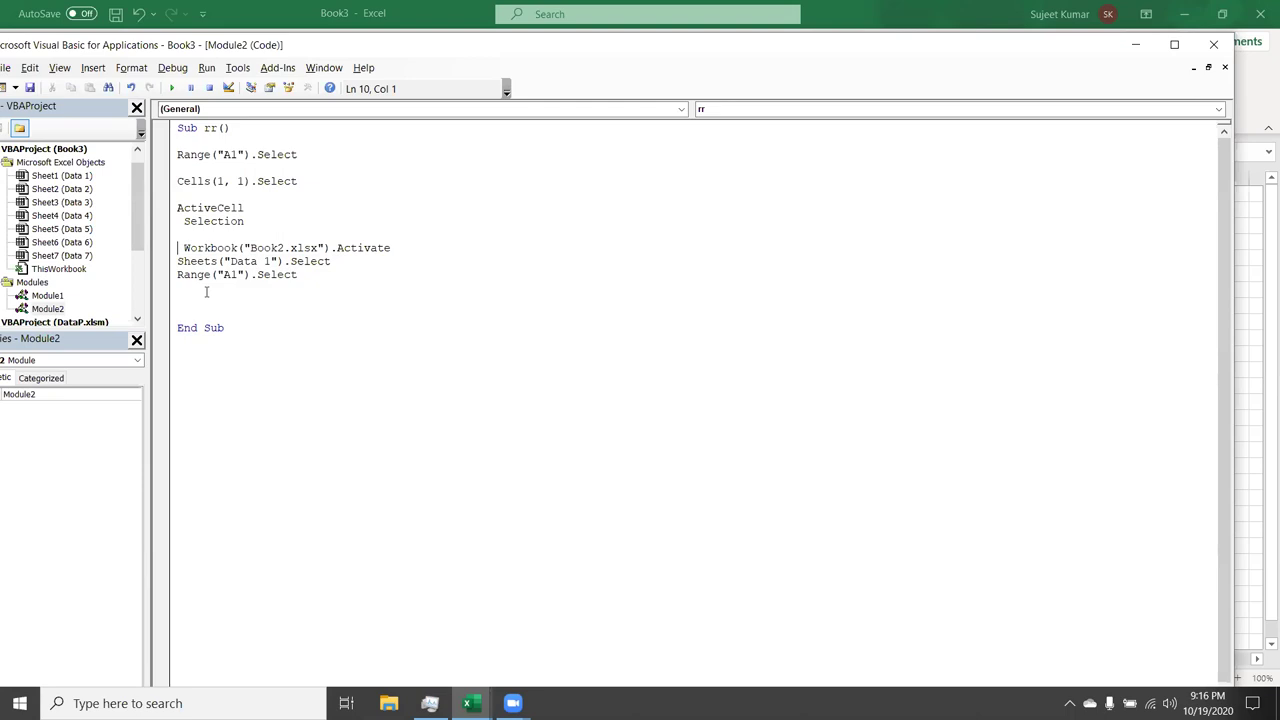
key("shift+Down")
key("shift+Down")
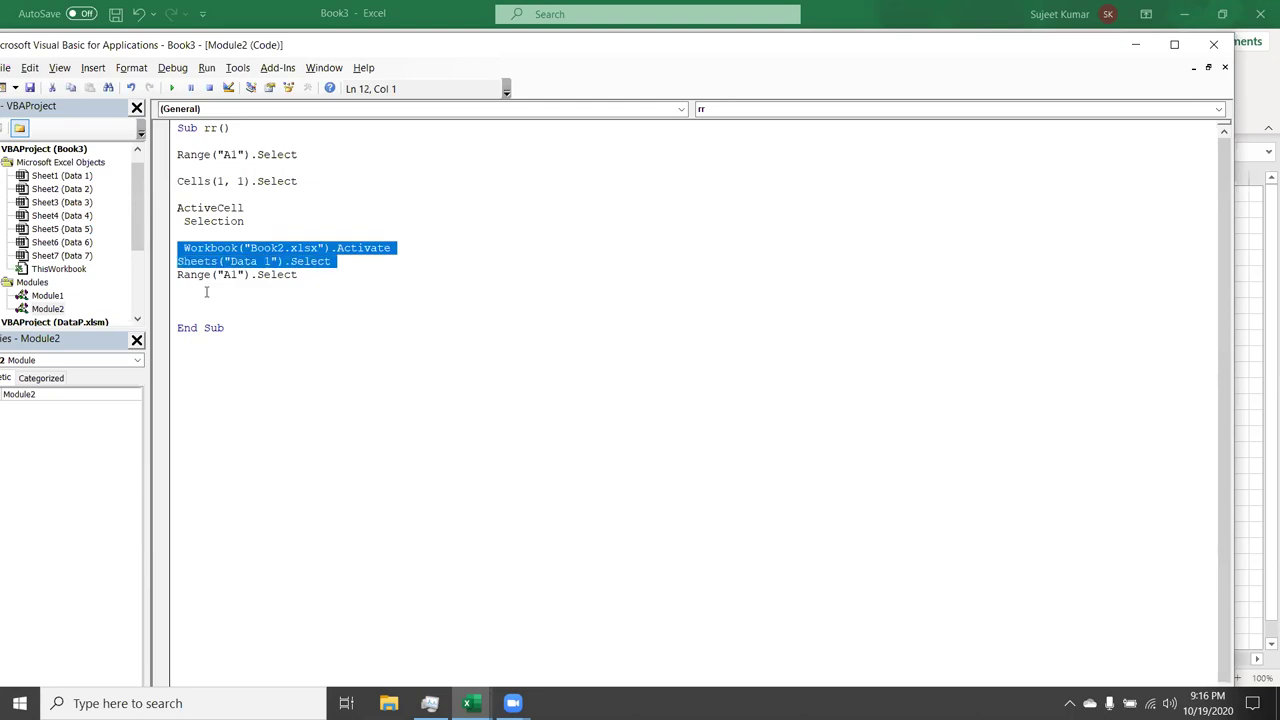
key("shift+Down")
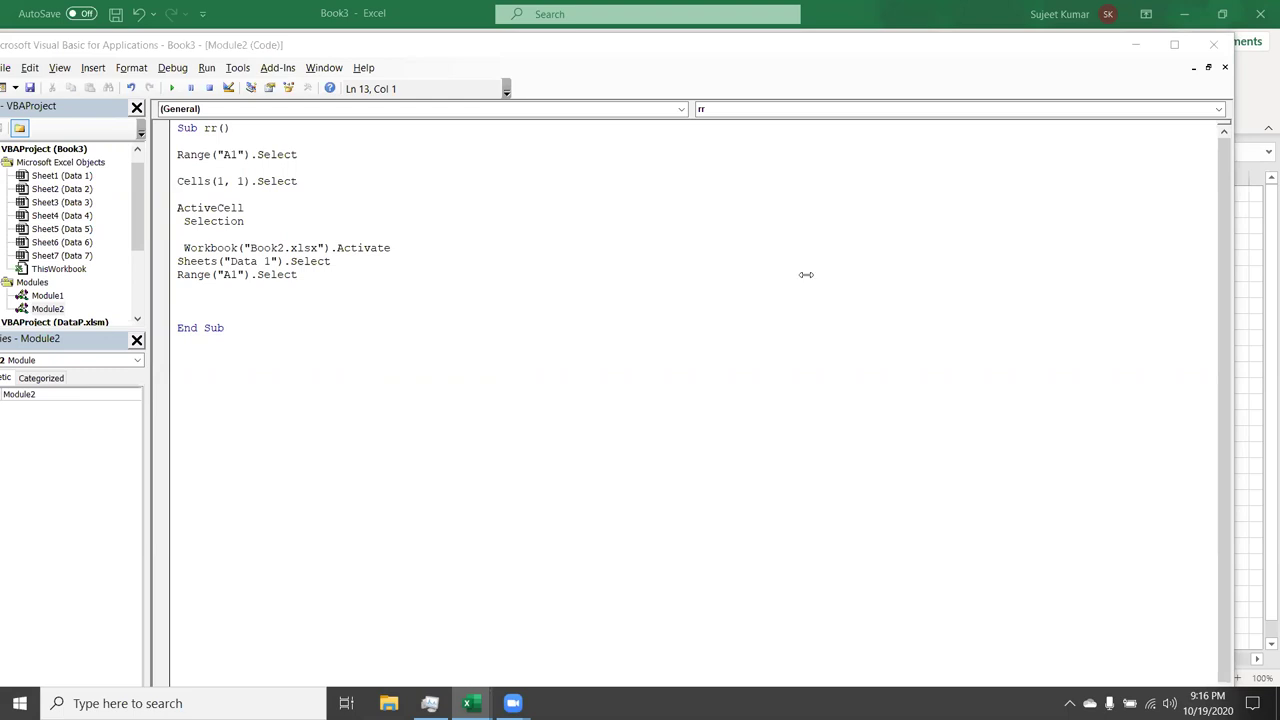
left_click(211, 312)
Start a range("A1 line above End Sub, then show the Data 6 sheet in Excel
left_click(166, 310)
key("Return")
type("range(\"A1")
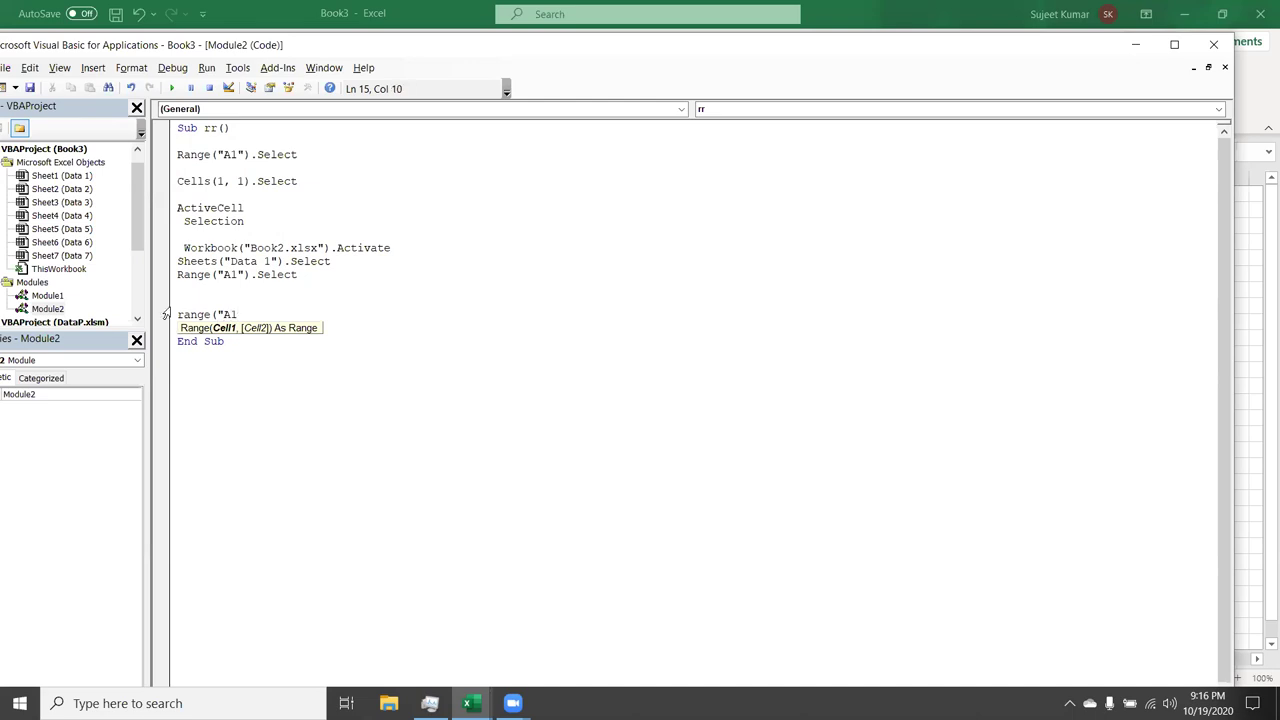
key("alt+Tab")
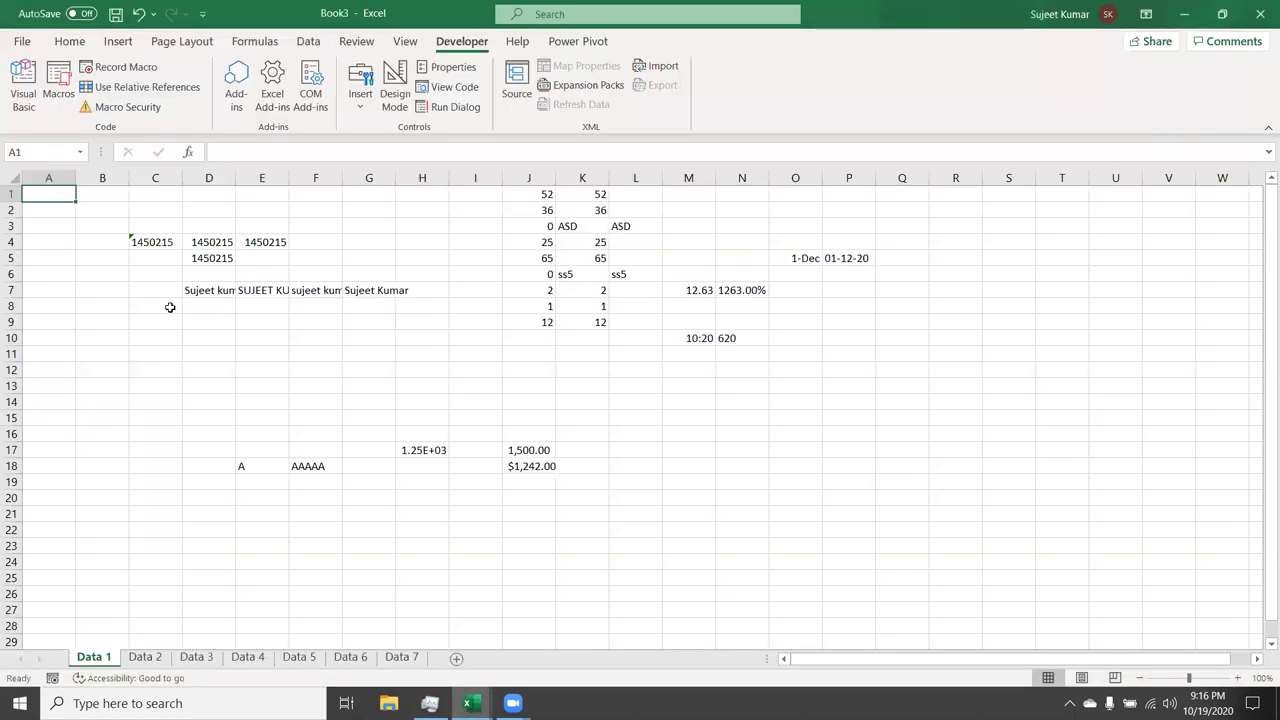
key("alt")
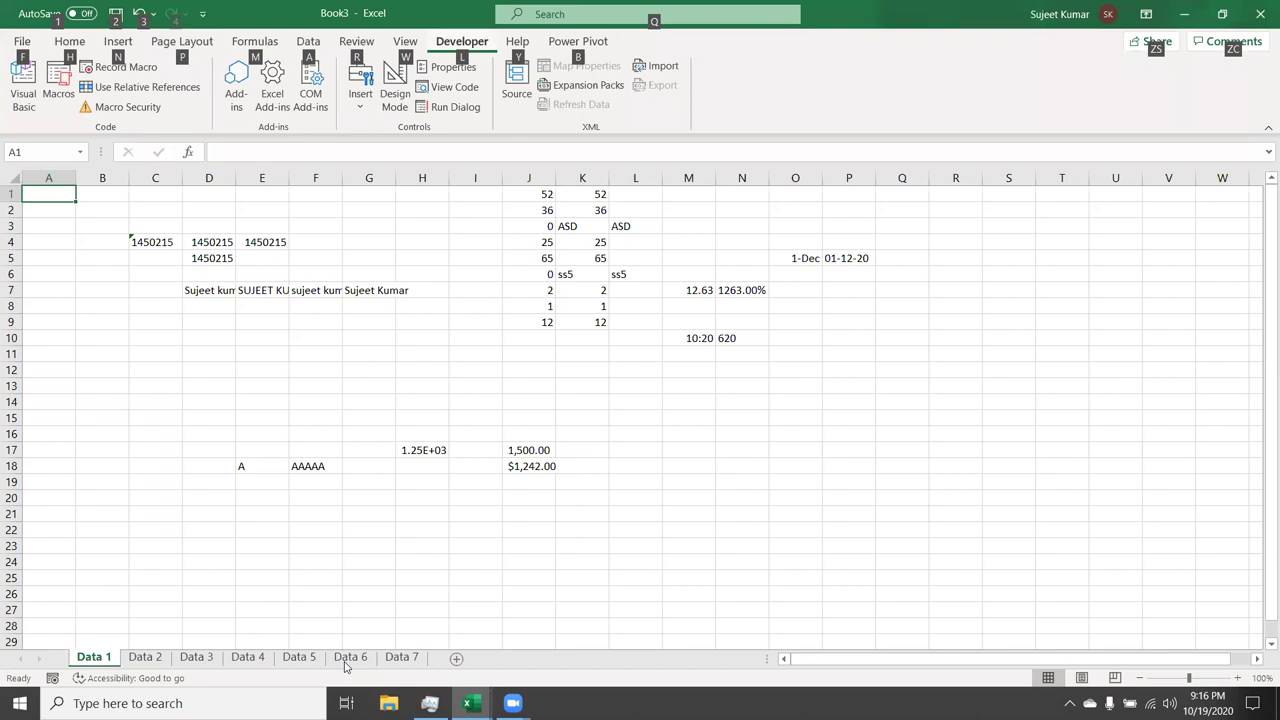
left_click(344, 663)
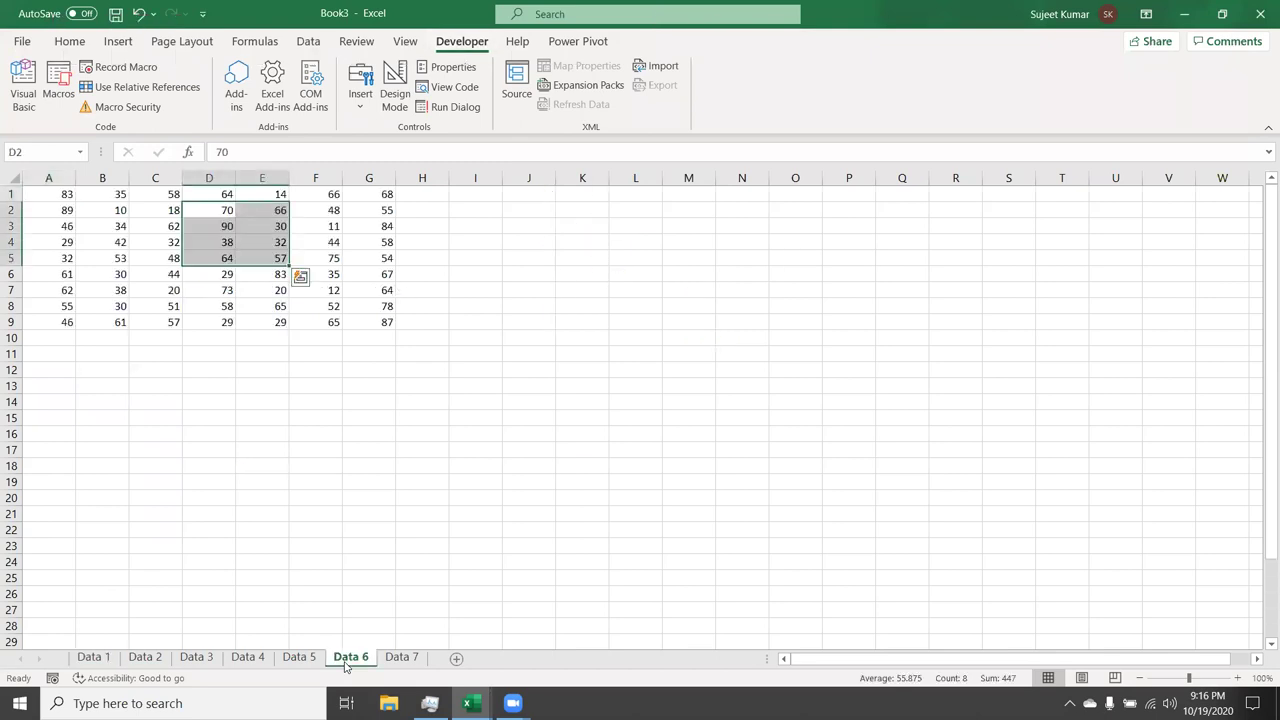
Complete the Range("A1:G9").Select line and highlight it
key("alt+Tab")
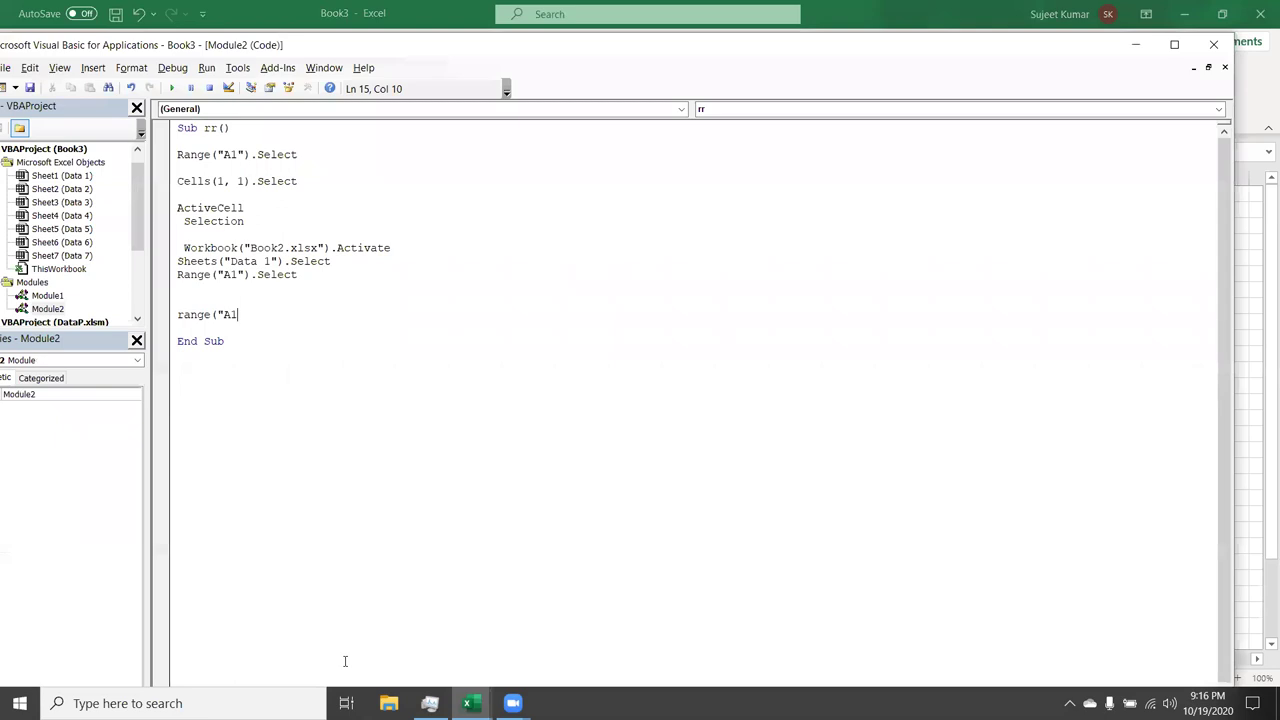
type(":G9")
type("\")")
type(".s")
type("e")
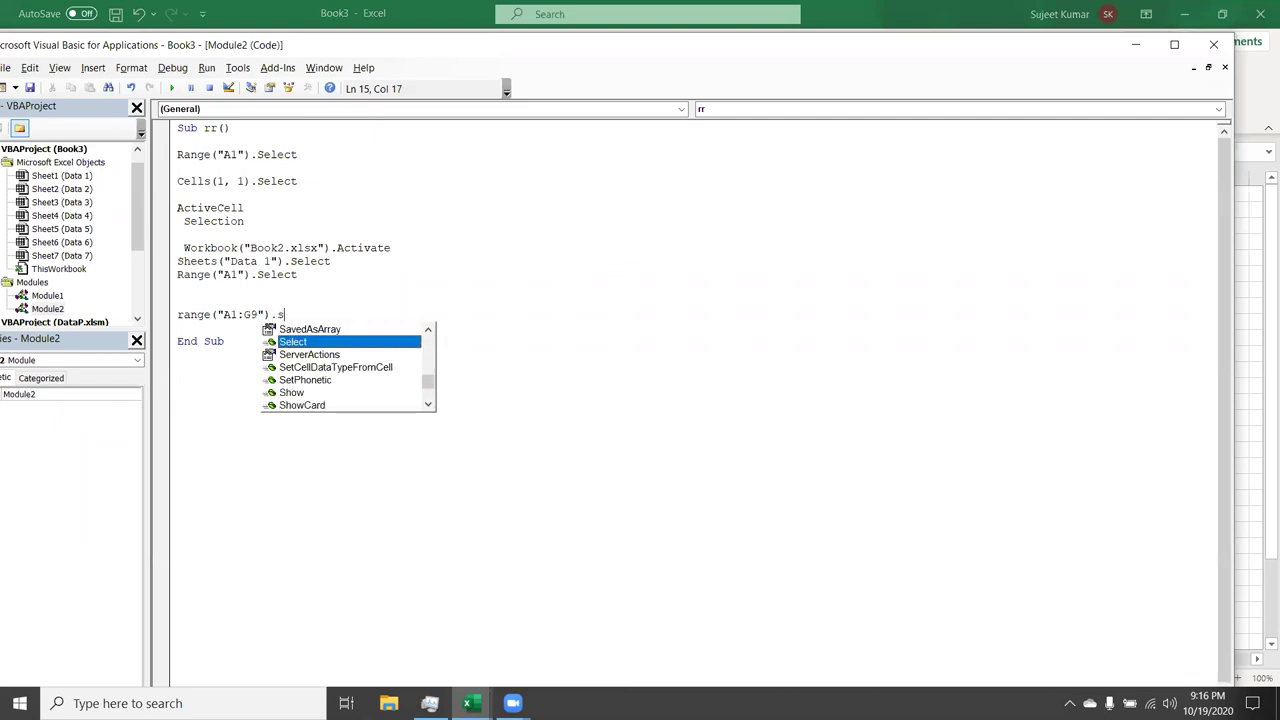
key("Tab")
key("Return")
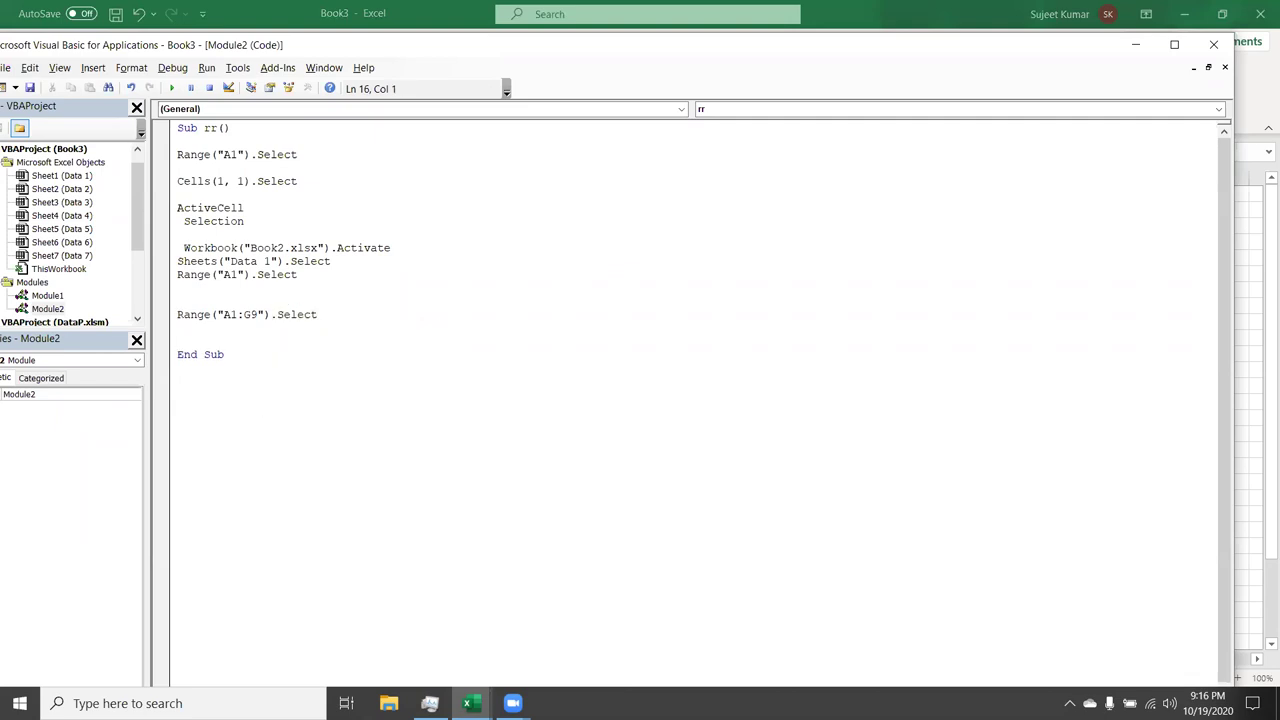
left_click(177, 314)
key("shift+Down")
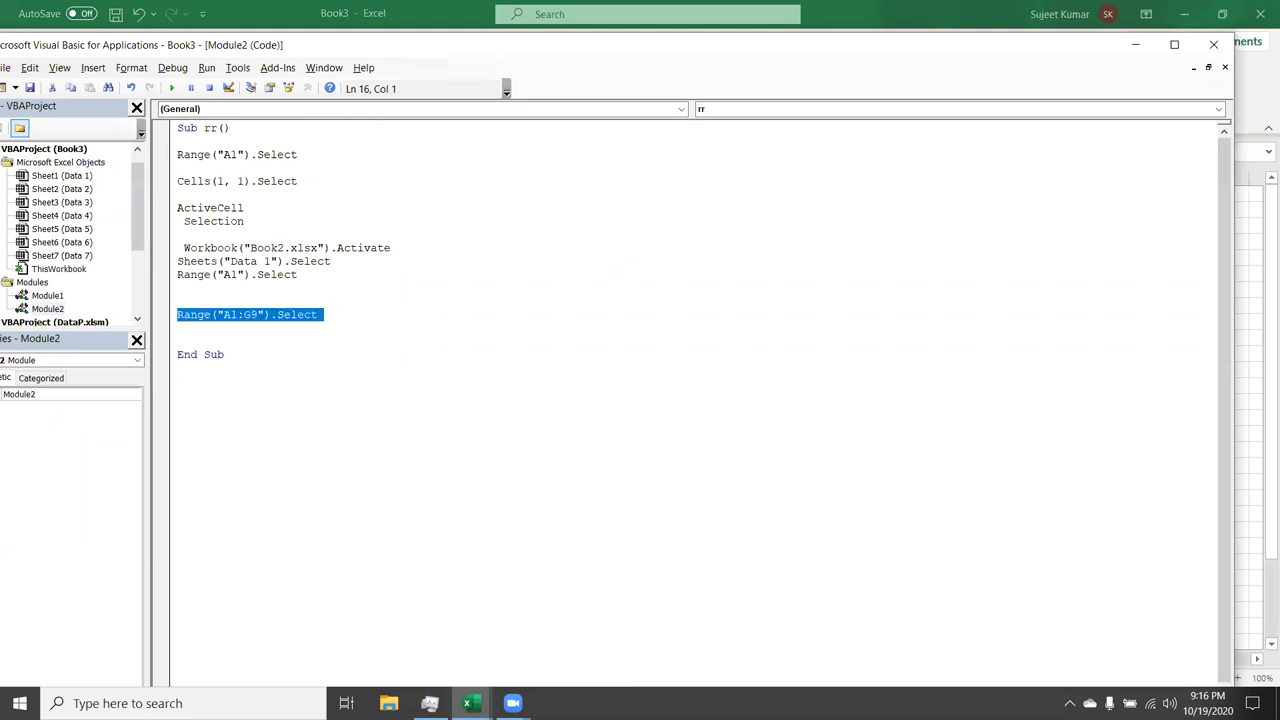
left_click(177, 327)
Add a Range("A1", "G9").Select line before End Sub
key("Return")
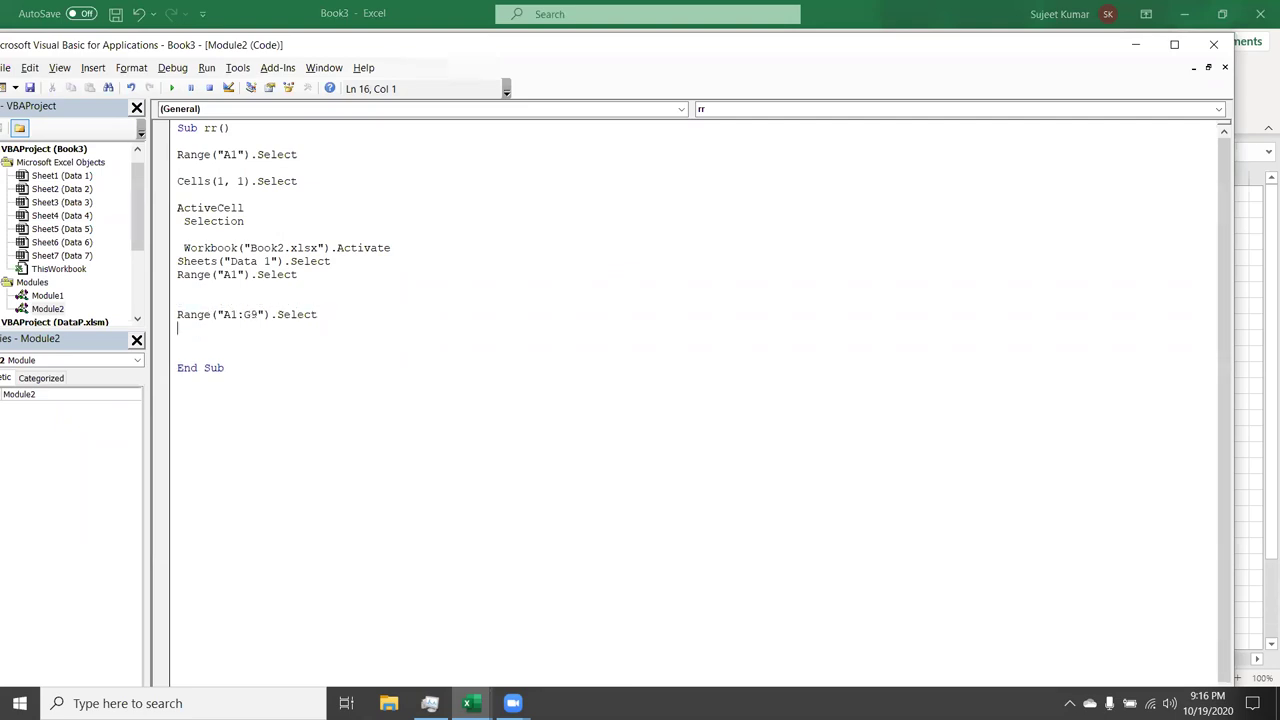
type("range")
key("BackSpace")
key("BackSpace")
key("BackSpace")
type("nge(\"A1\",\"G9\").se")
key("Tab")
key("Return")
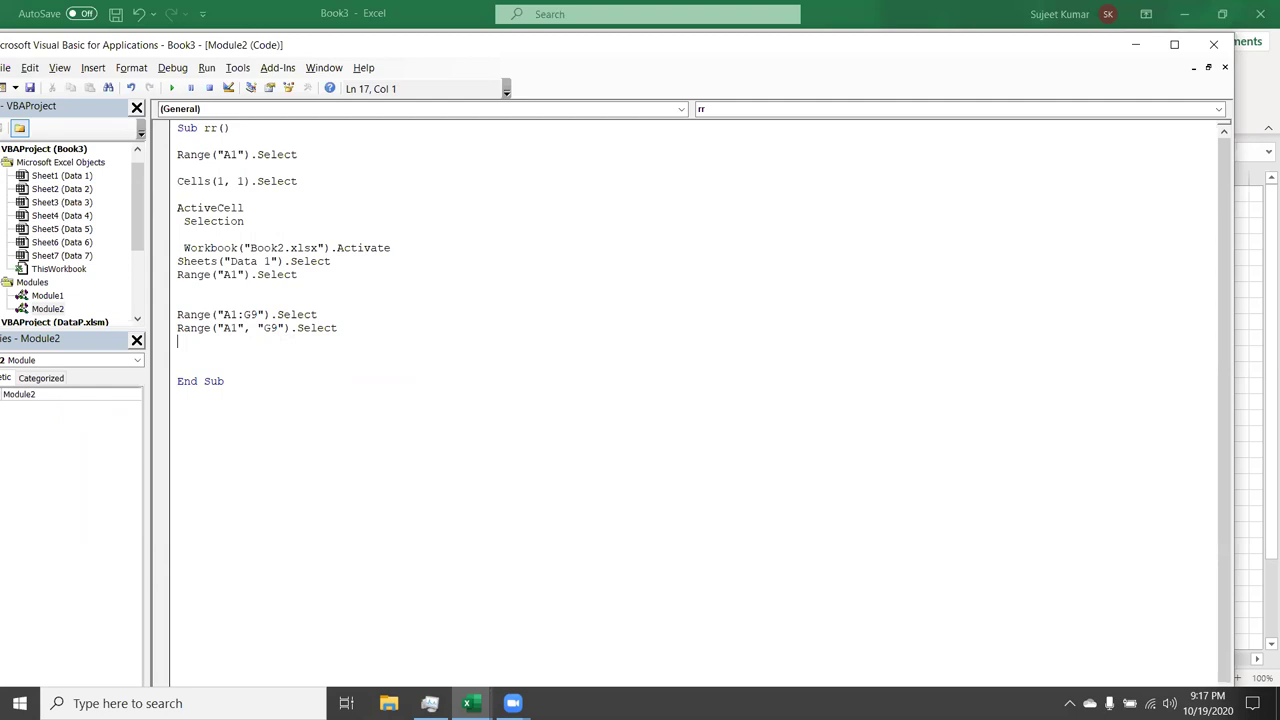
left_click(390, 700)
key("alt+Tab")
key("alt+F11")
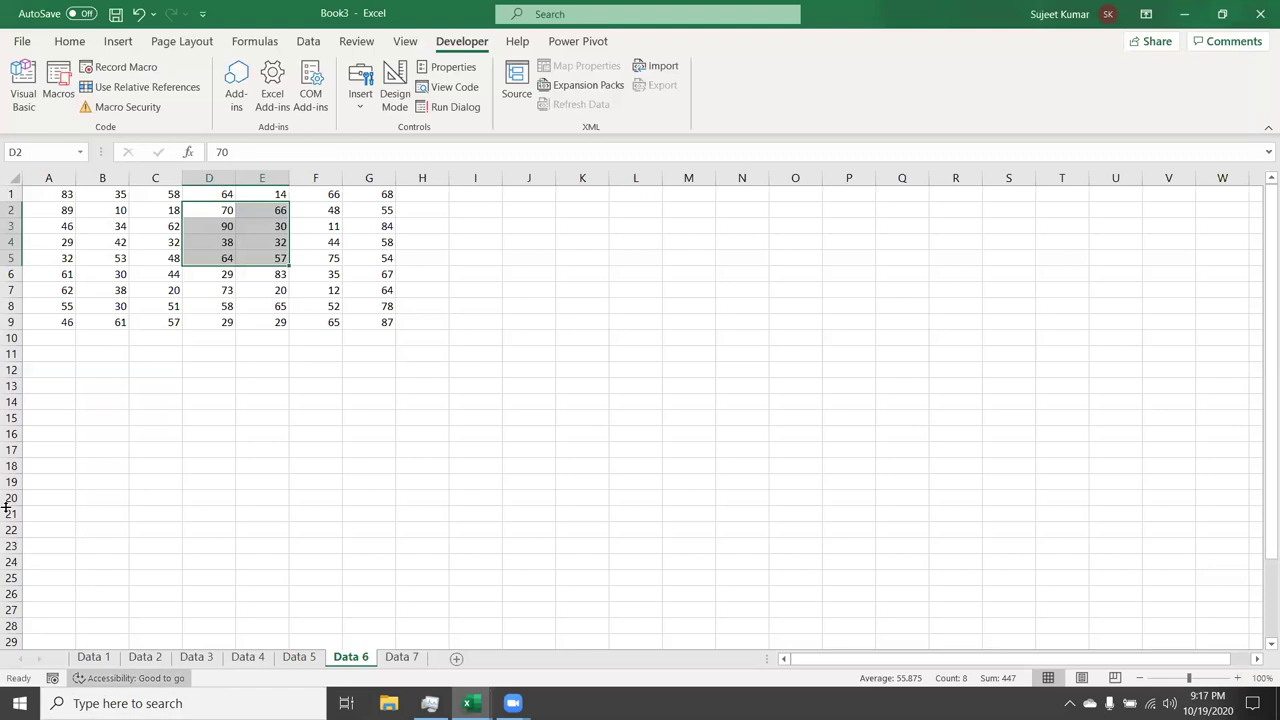
left_click(47, 194)
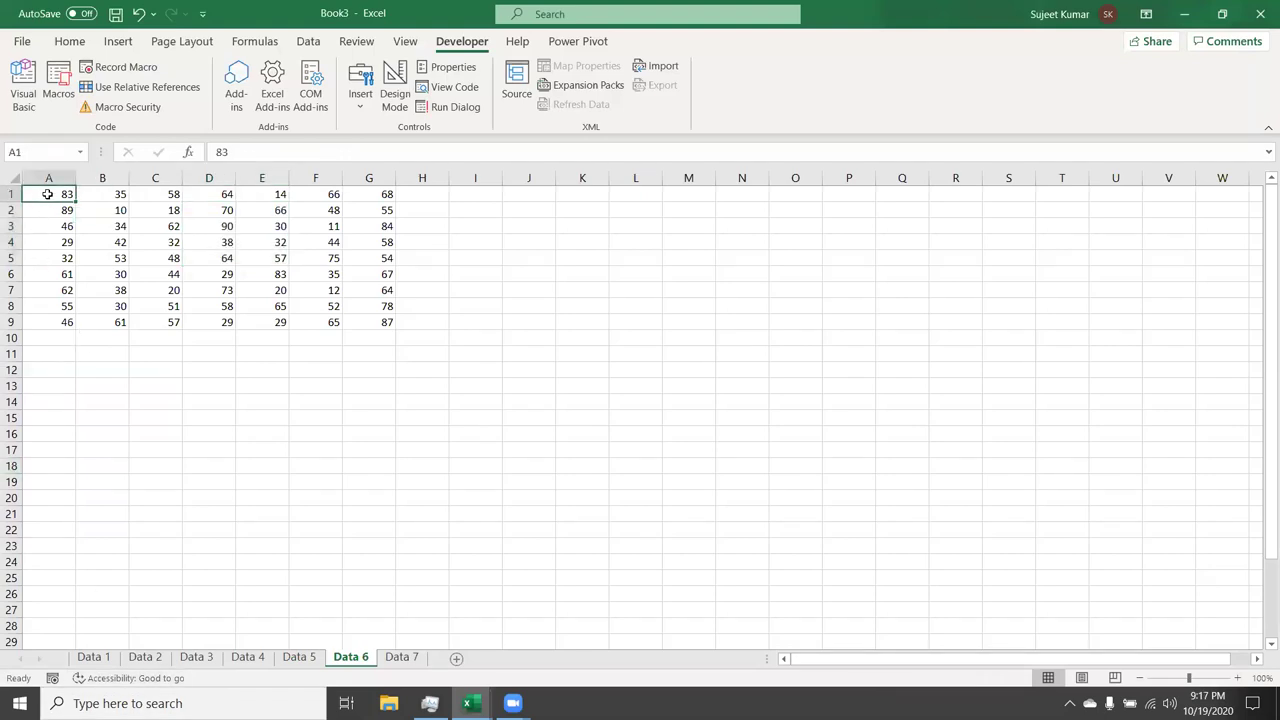
left_click(365, 320, "shift")
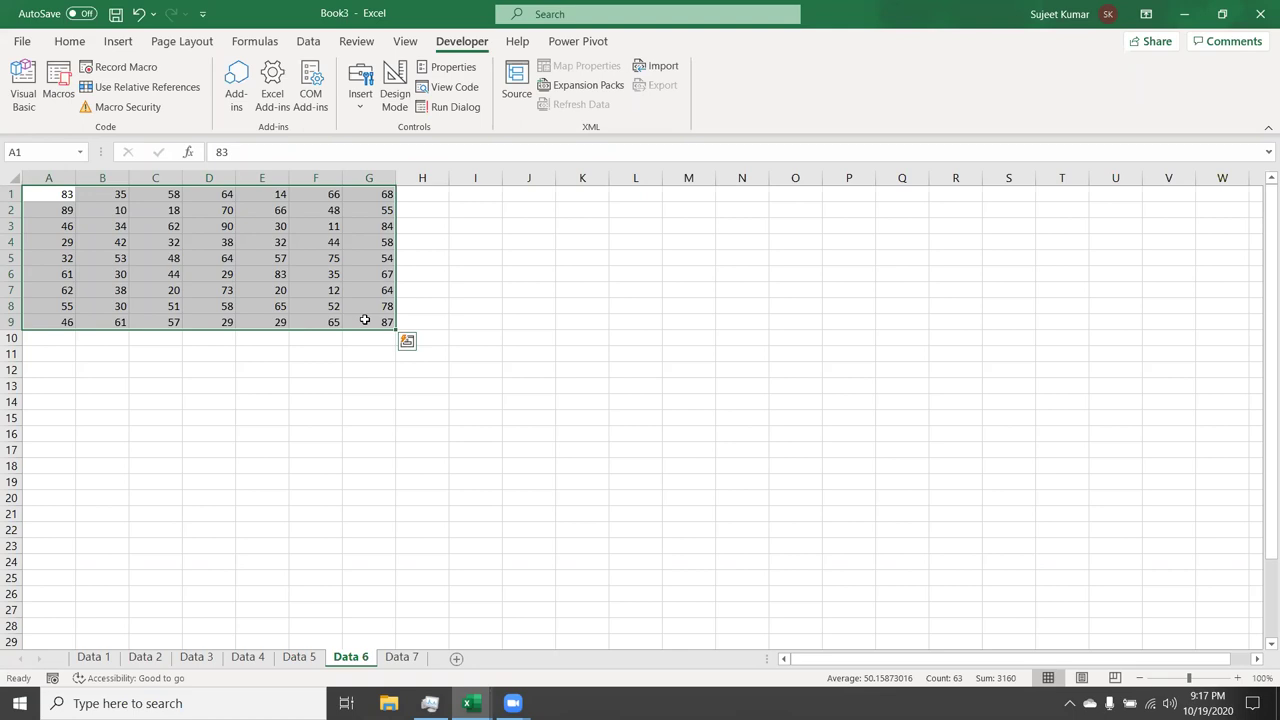
key("Down")
key("Up")
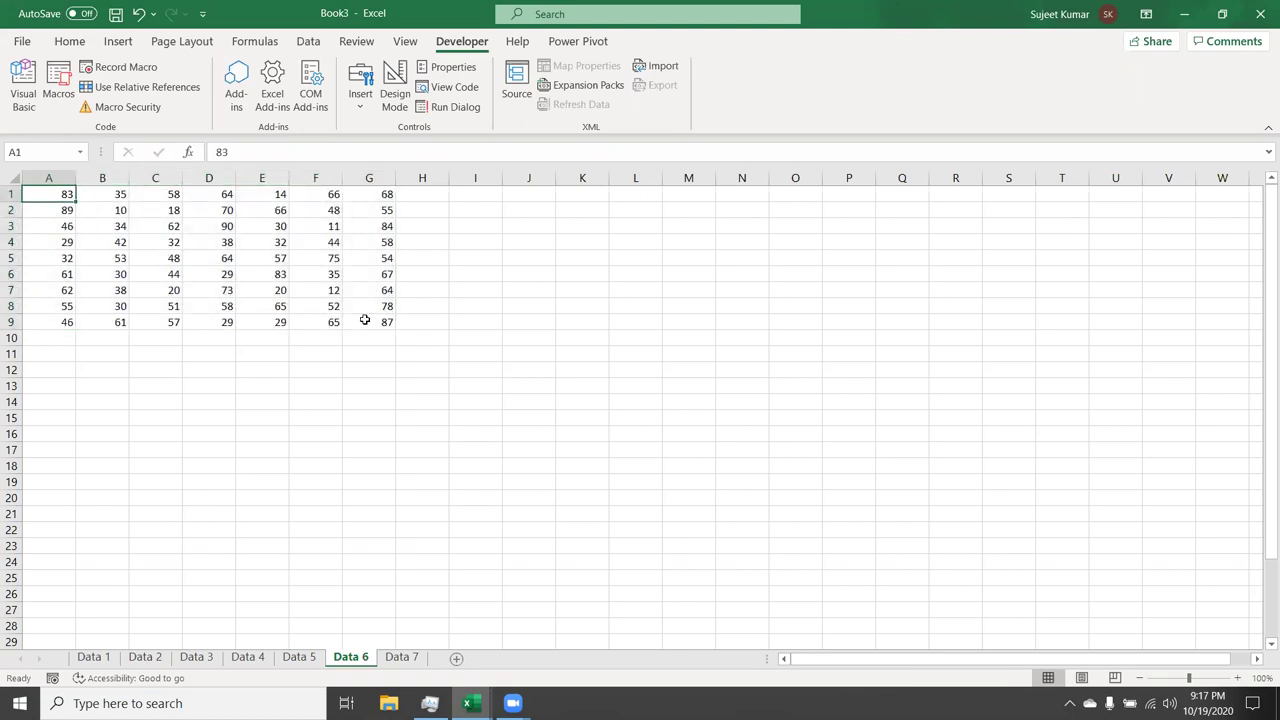
key("alt+Tab")
key("alt+Tab")
key("Tab")
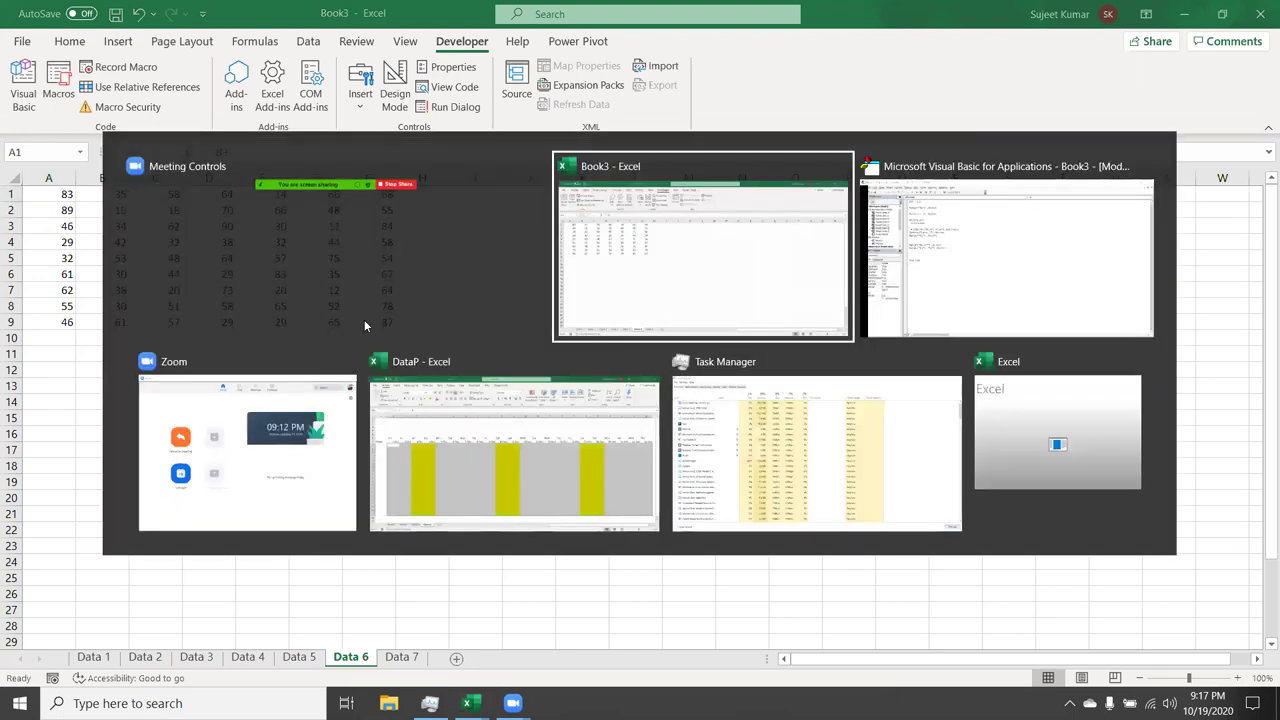
Add Range("a1").CurrentRegion.Select before End Sub and return to the Data 6 worksheet
key("Return")
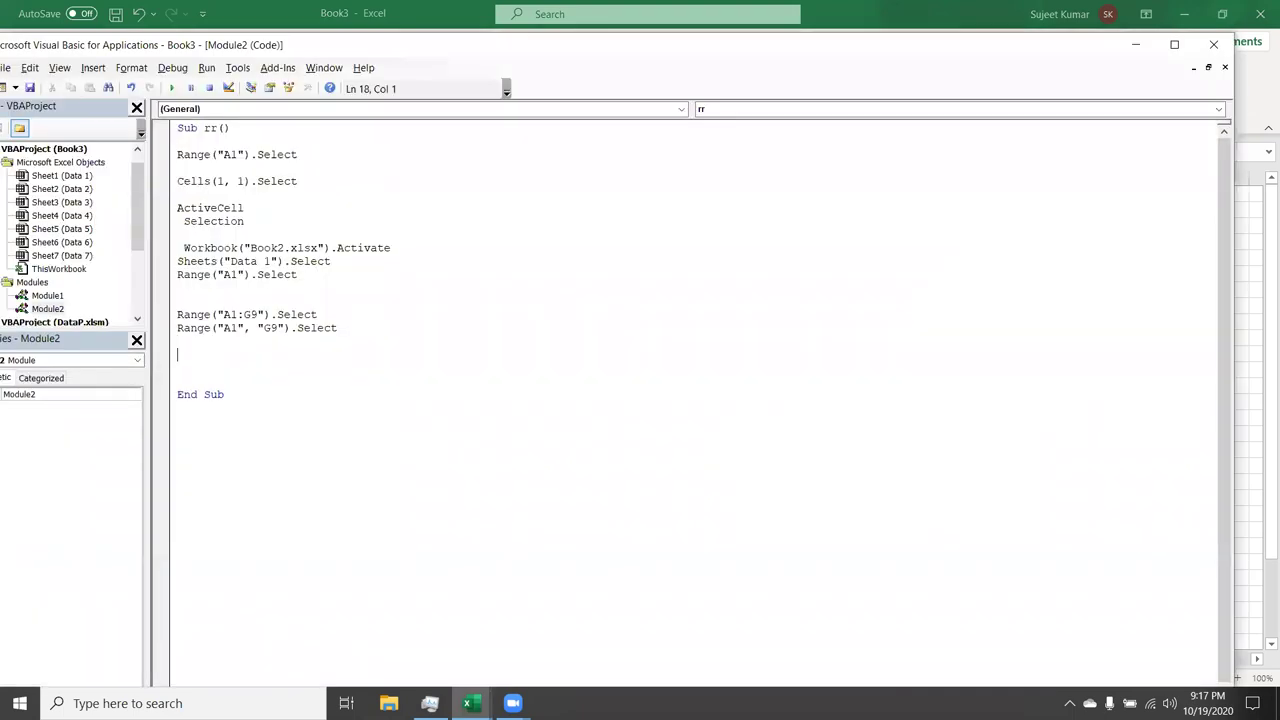
type("range")
type("(\"a")
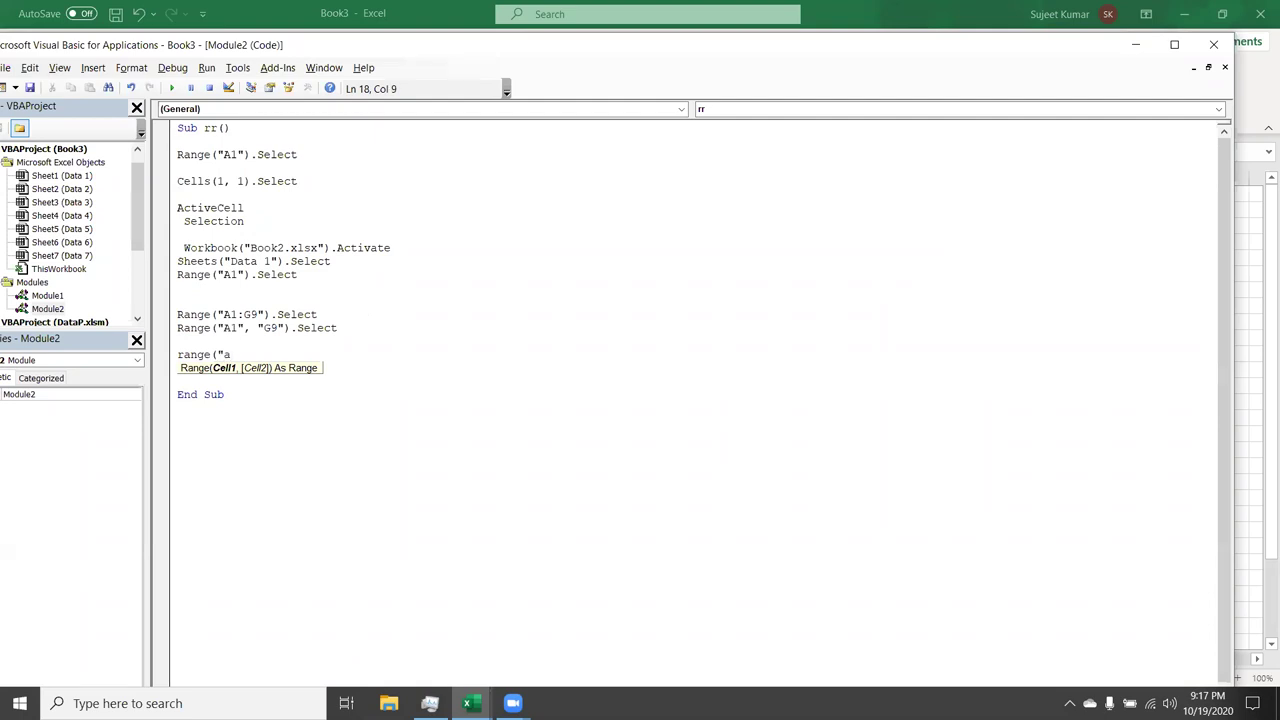
type("1\"")
type(")")
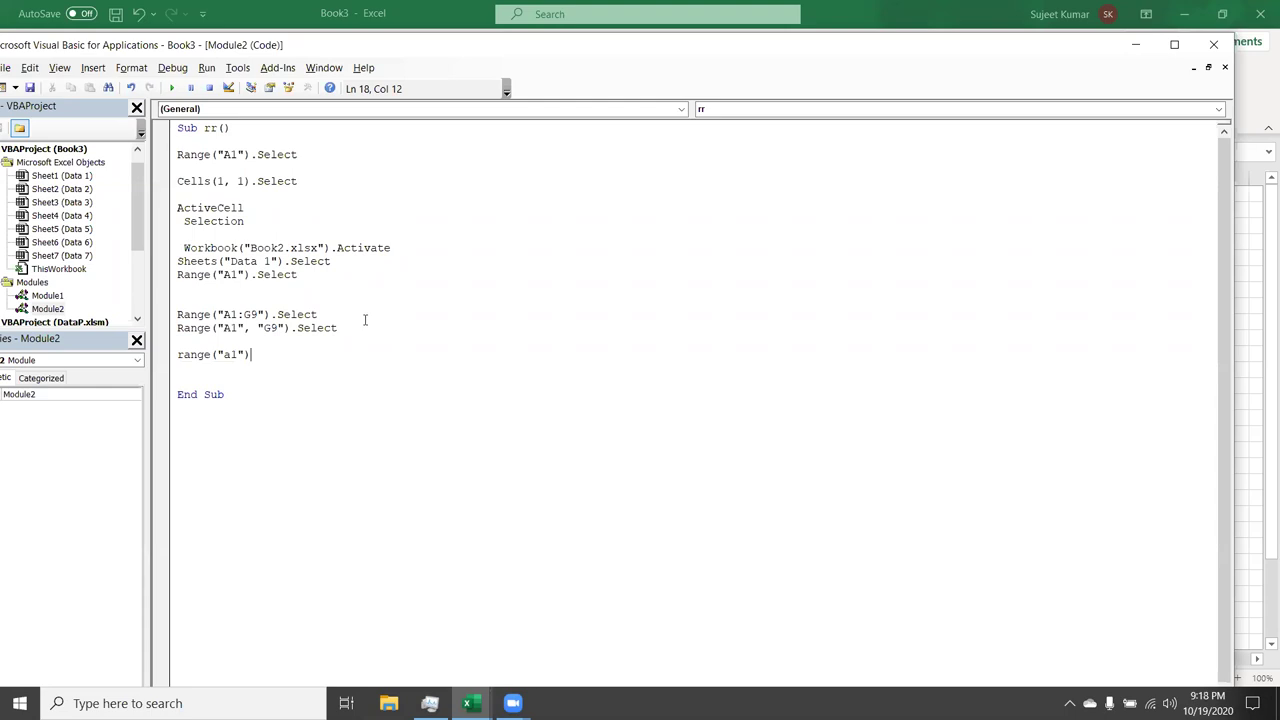
type(".cu")
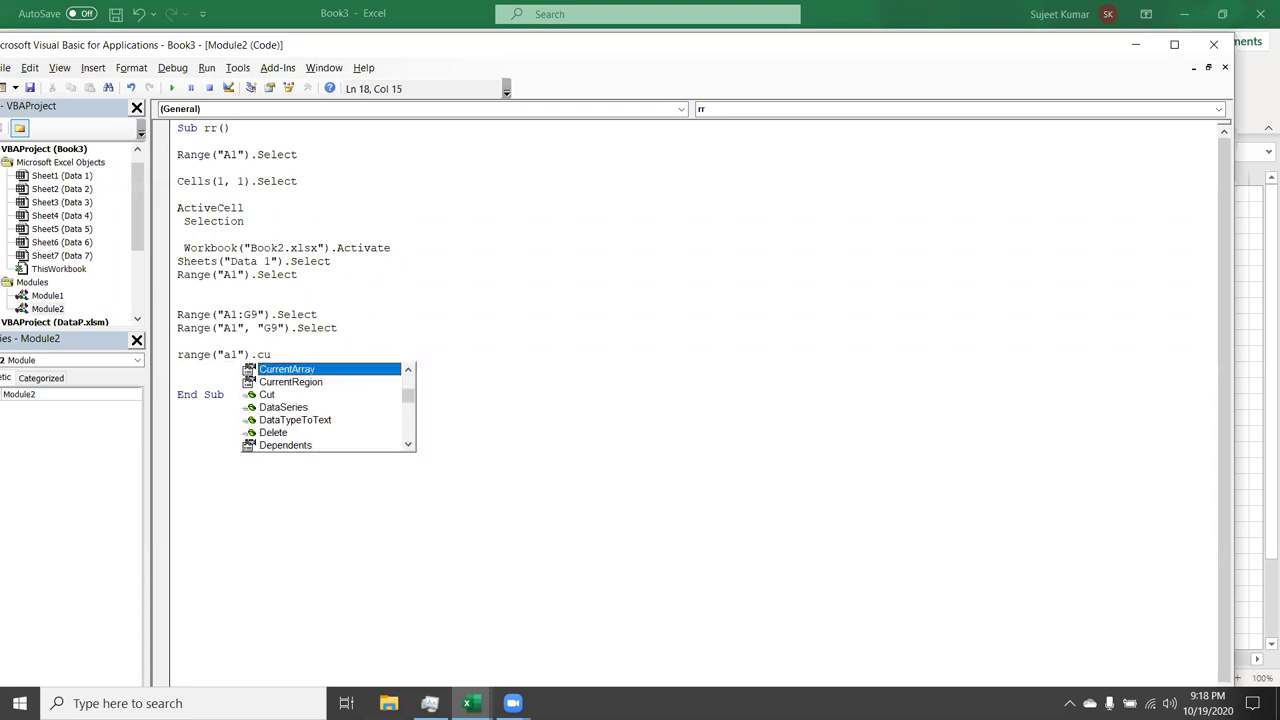
key("Down")
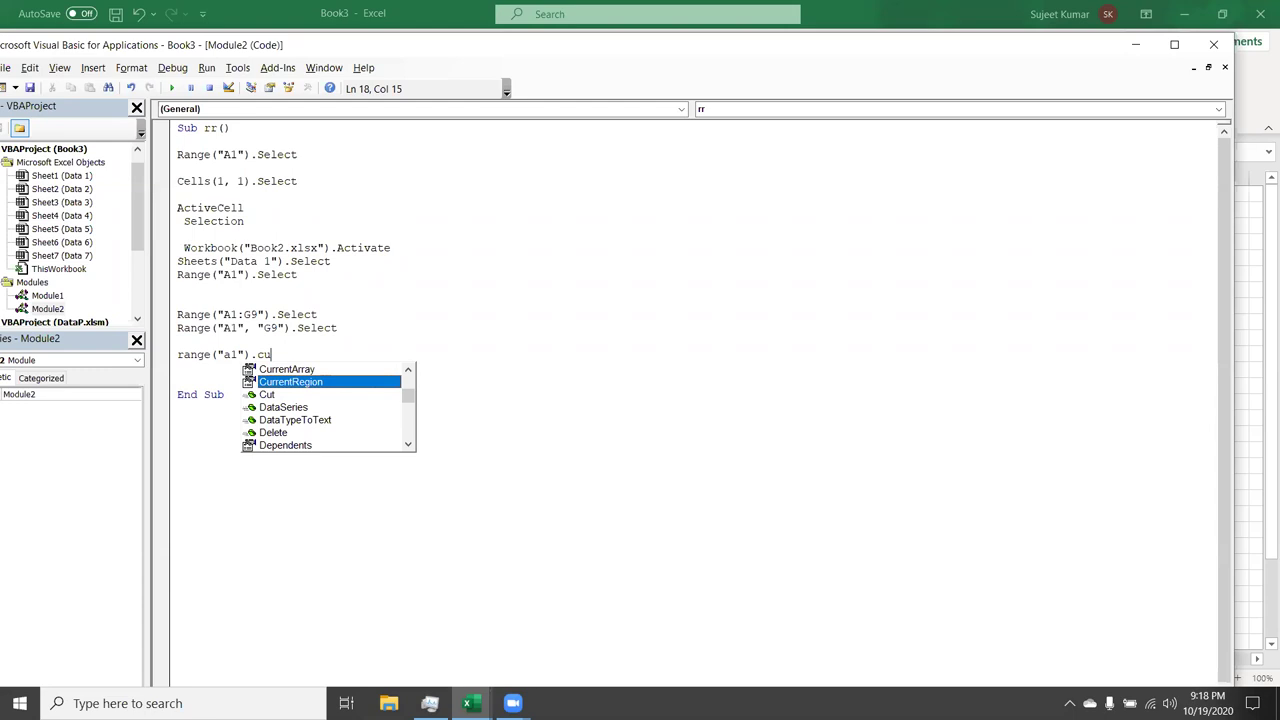
key("Tab")
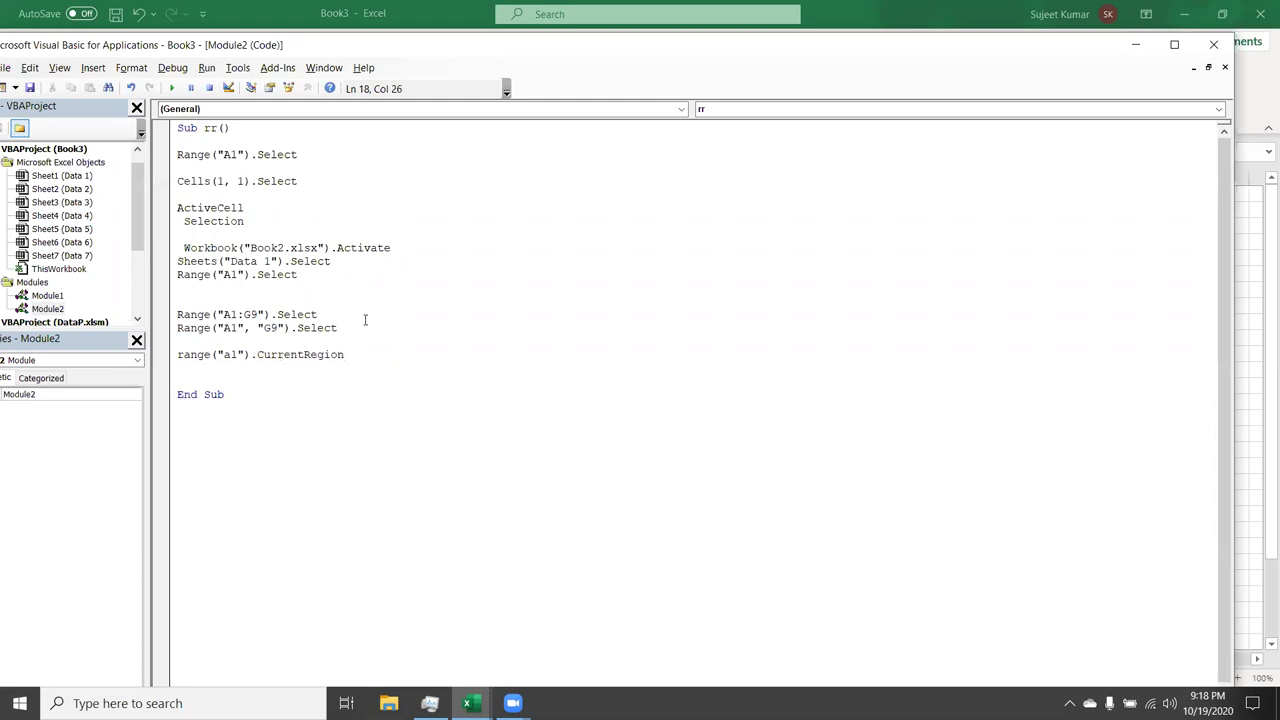
type(".se")
key("Tab")
key("Return")
key("alt+F11")
key("alt+Tab")
key("Tab")
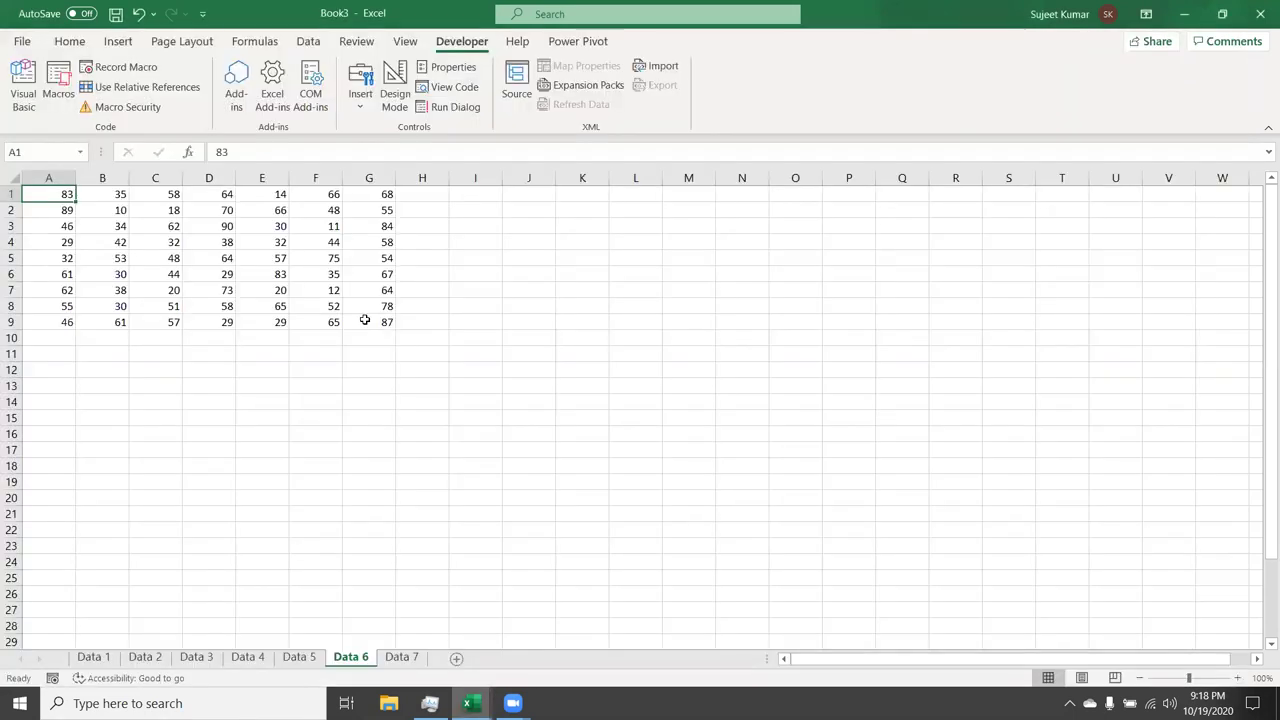
Select the A1:G9 data block with Ctrl+A, resetting to A1 in between
key("ctrl+a")
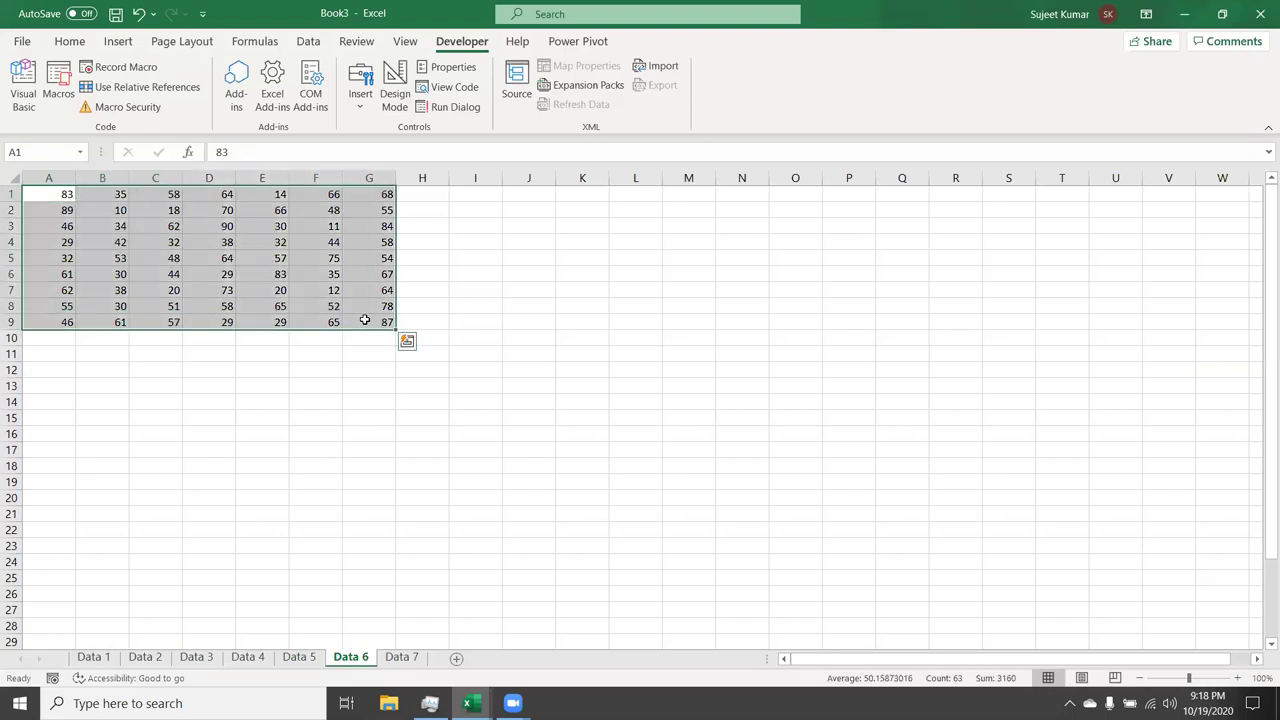
key("ctrl+Home")
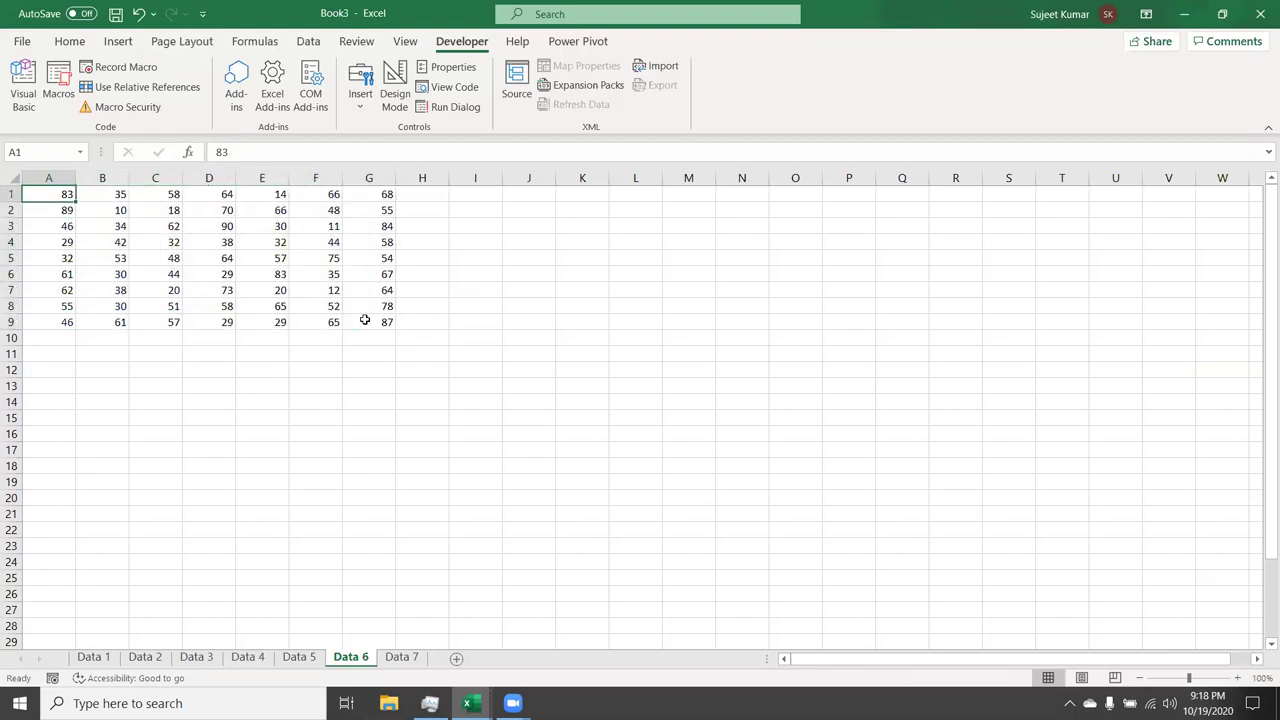
key("ctrl+a")
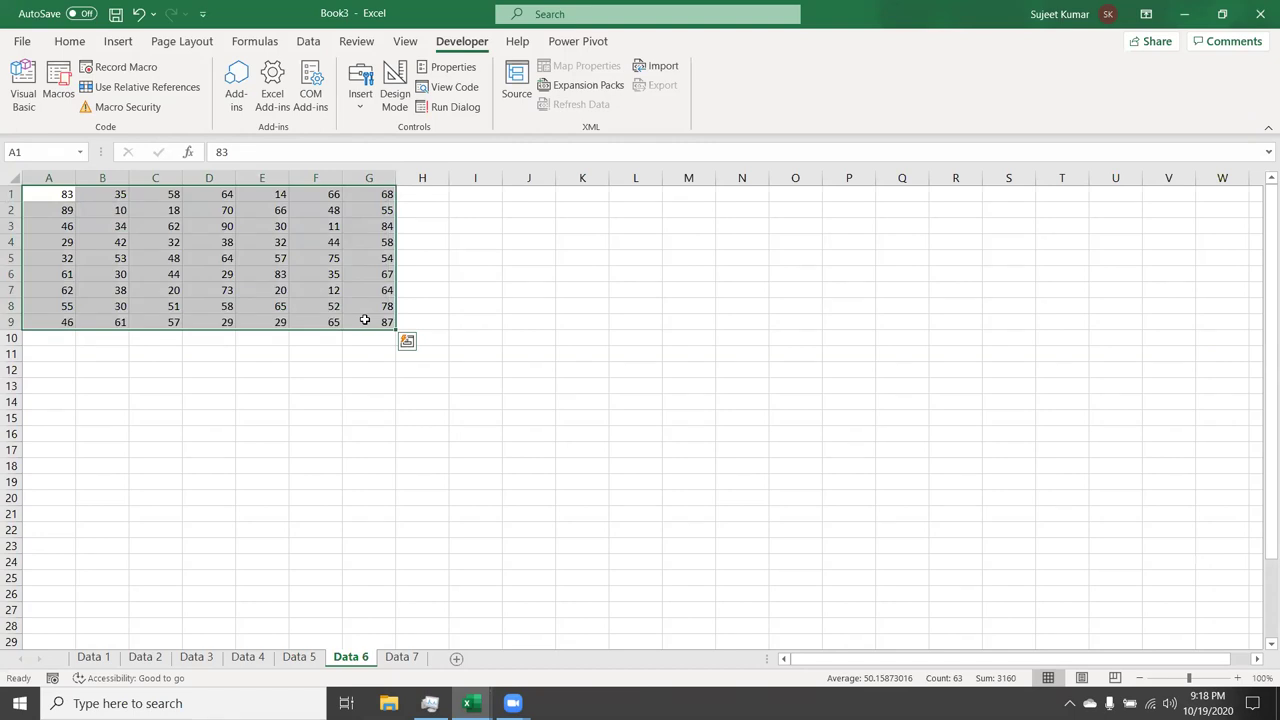
Add a blank line before End Sub, then select the whole sheet and return to A1
key("alt+Tab")
key("Tab")
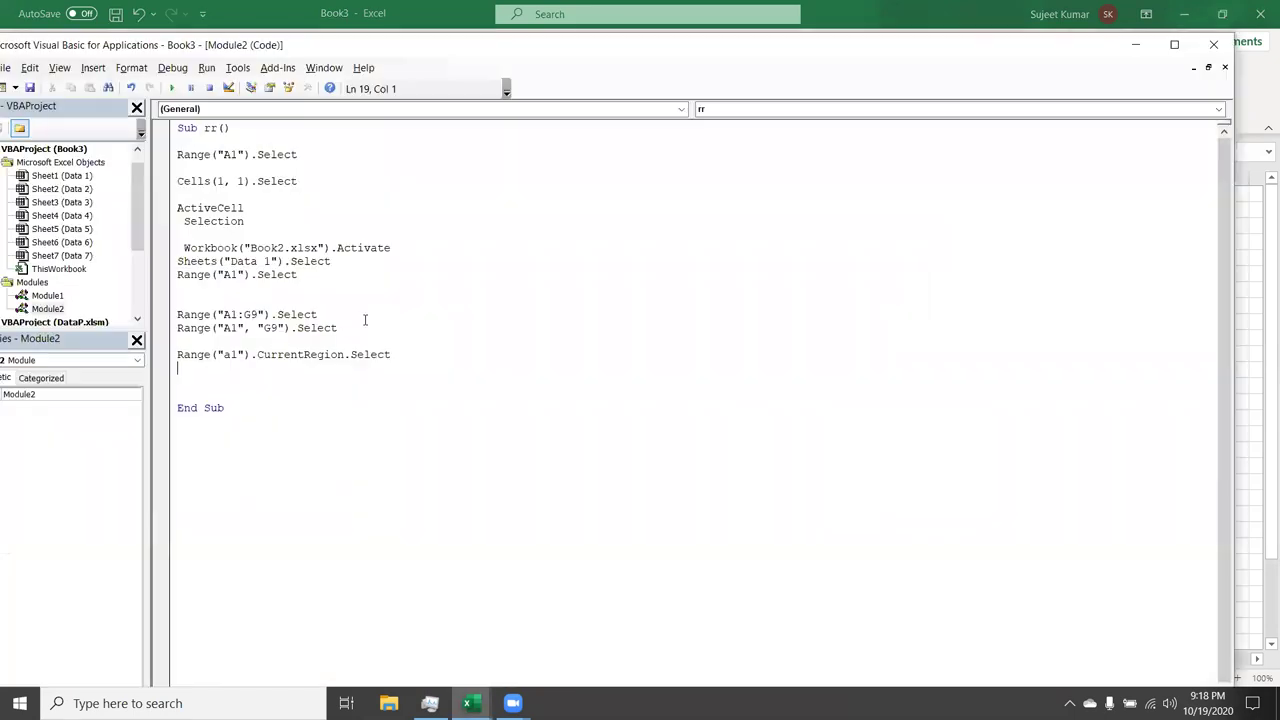
key("Return")
key("alt+Tab")
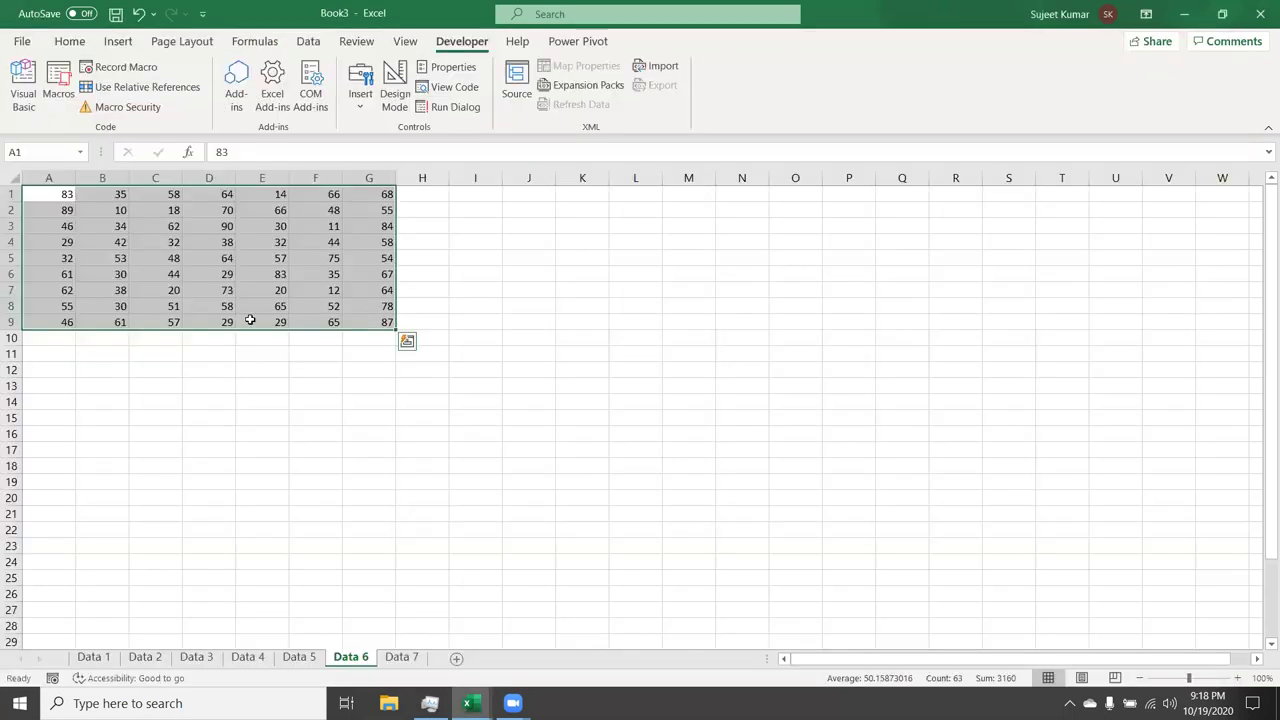
left_click(12, 180)
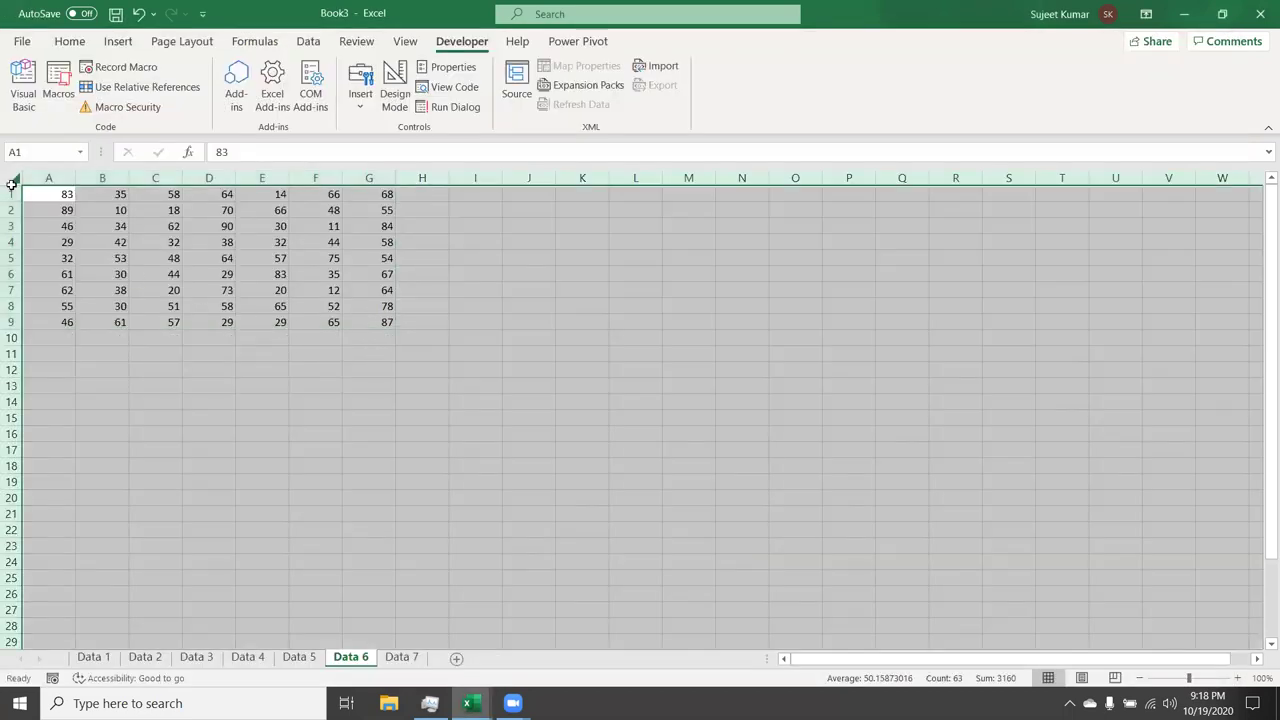
left_click(55, 199)
key("alt+Tab")
key("alt+Tab")
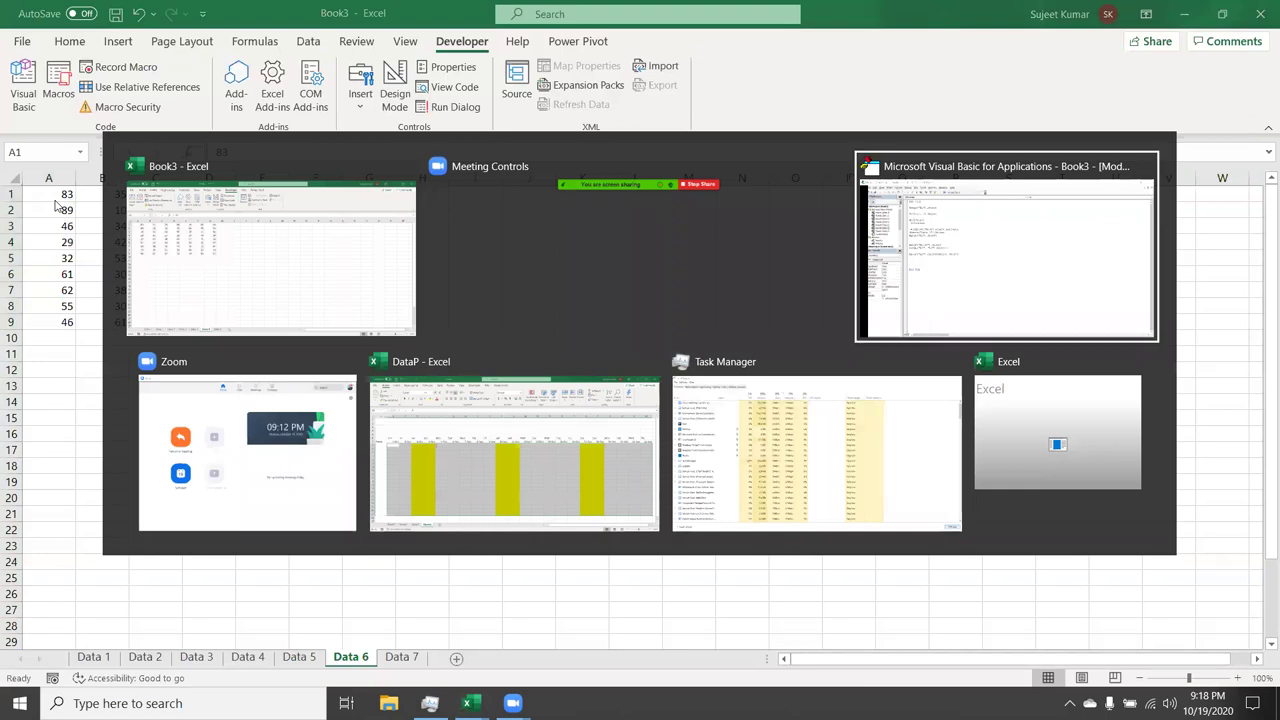
Add a Cells.Select line after the CurrentRegion line, glancing at the worksheet afterwards
type("ran")
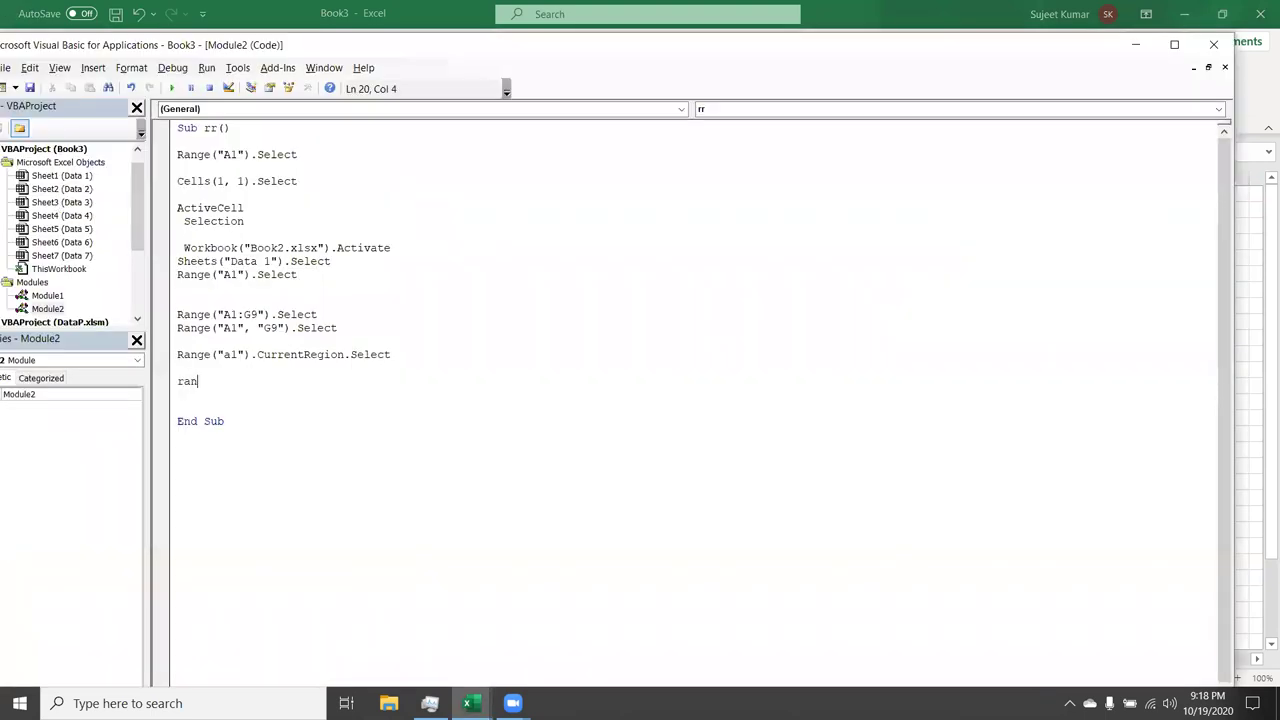
type("ge(\"")
key("BackSpace")
key("BackSpace")
key("BackSpace")
key("BackSpace")
key("BackSpace")
key("BackSpace")
key("BackSpace")
type("cells")
type(".se")
key("Return")
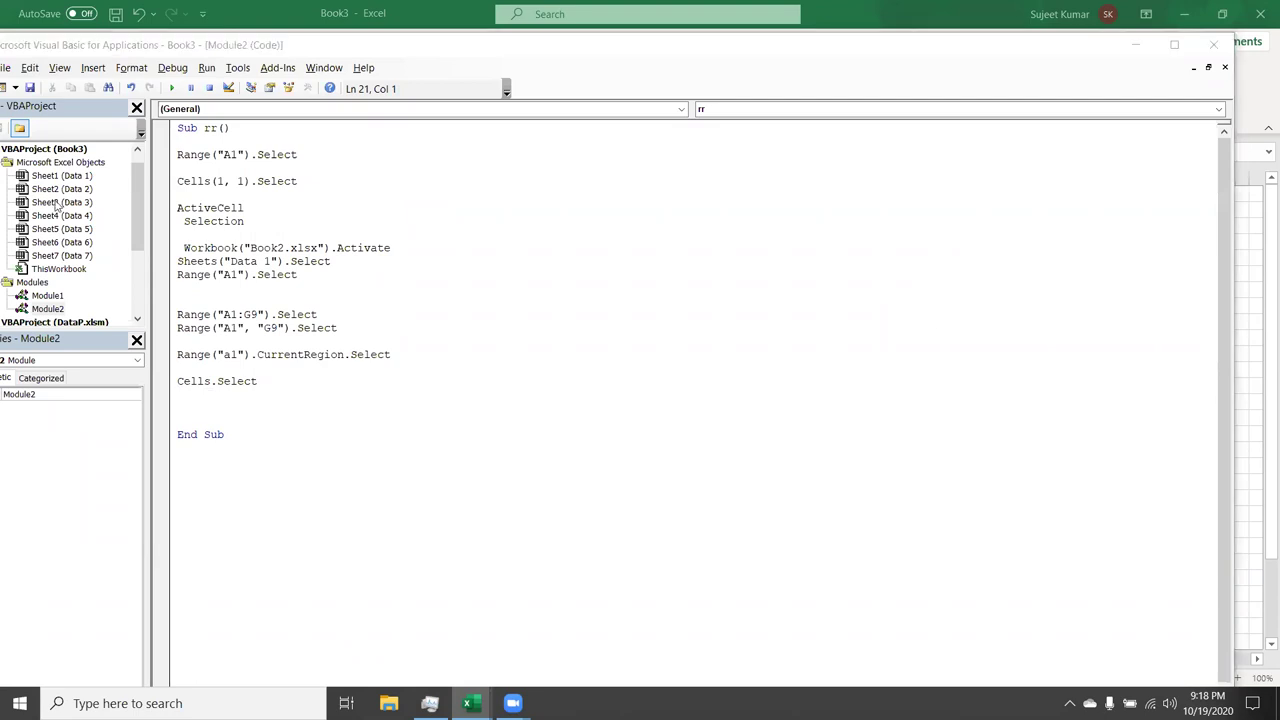
key("alt+F11")
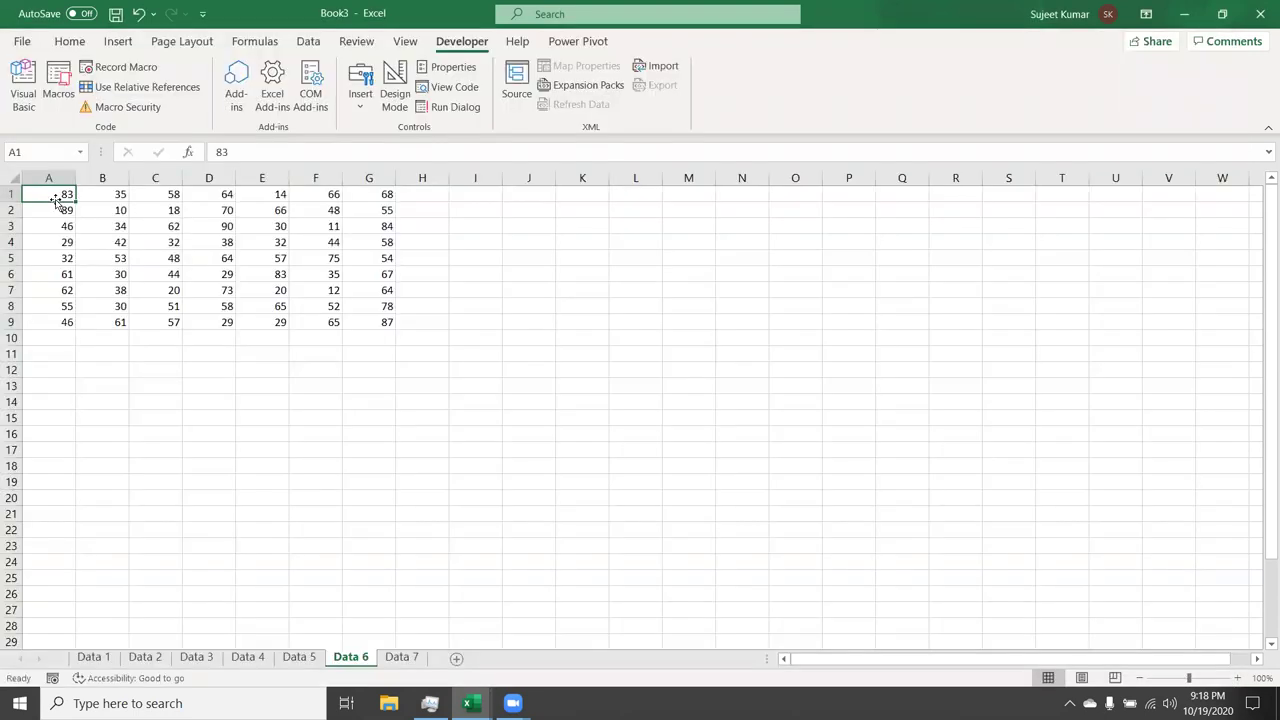
key("alt+F11")
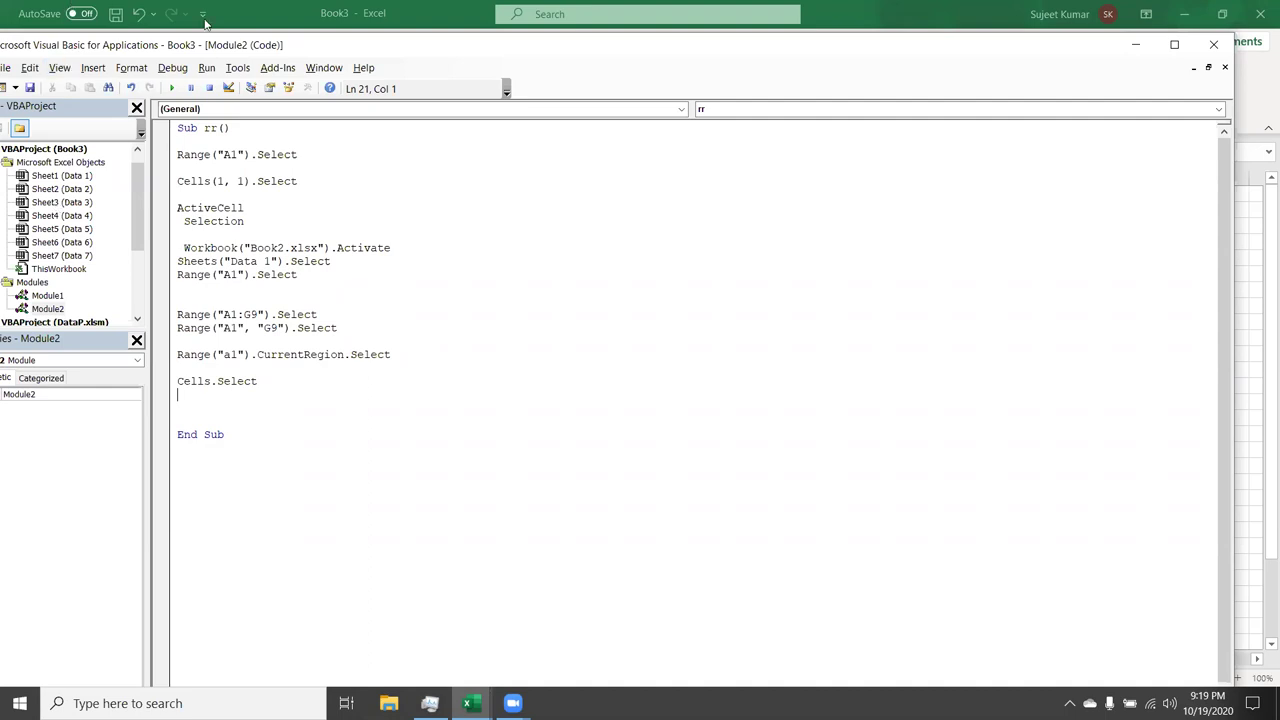
Highlight each block of selection code, from single cells through CurrentRegion
left_click_drag(250, 210, 178, 141)
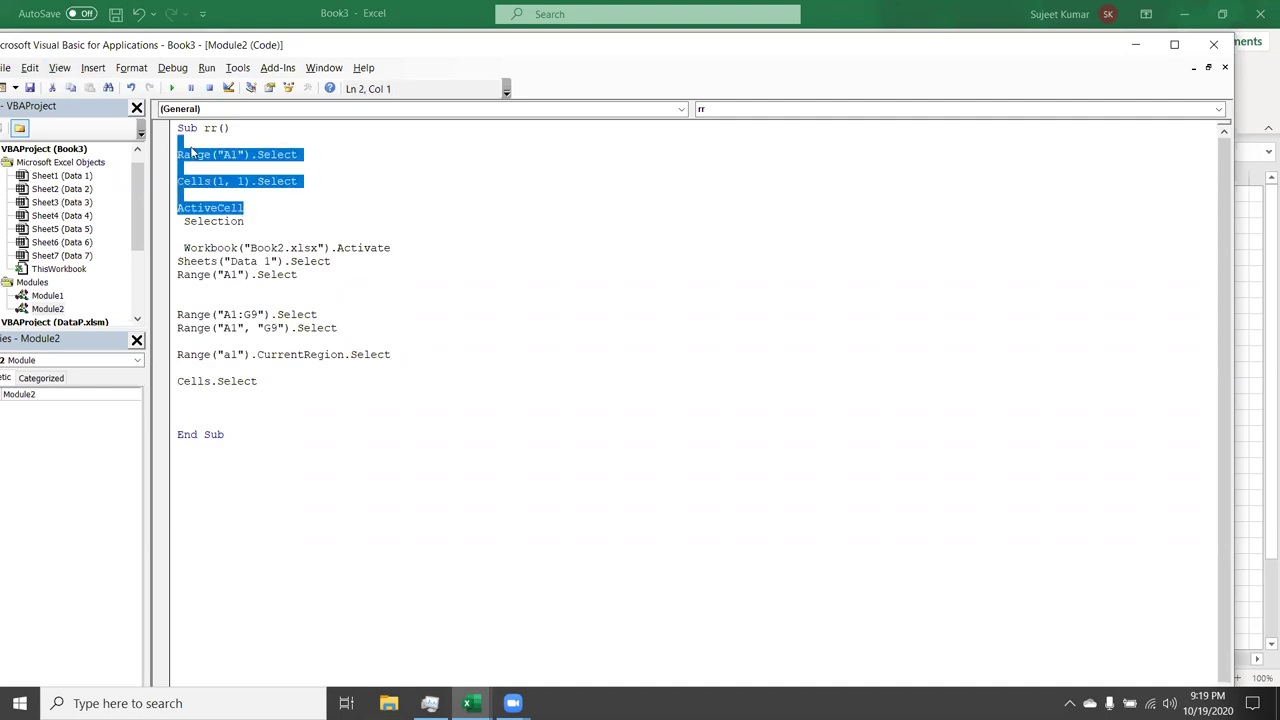
left_click_drag(171, 249, 301, 273)
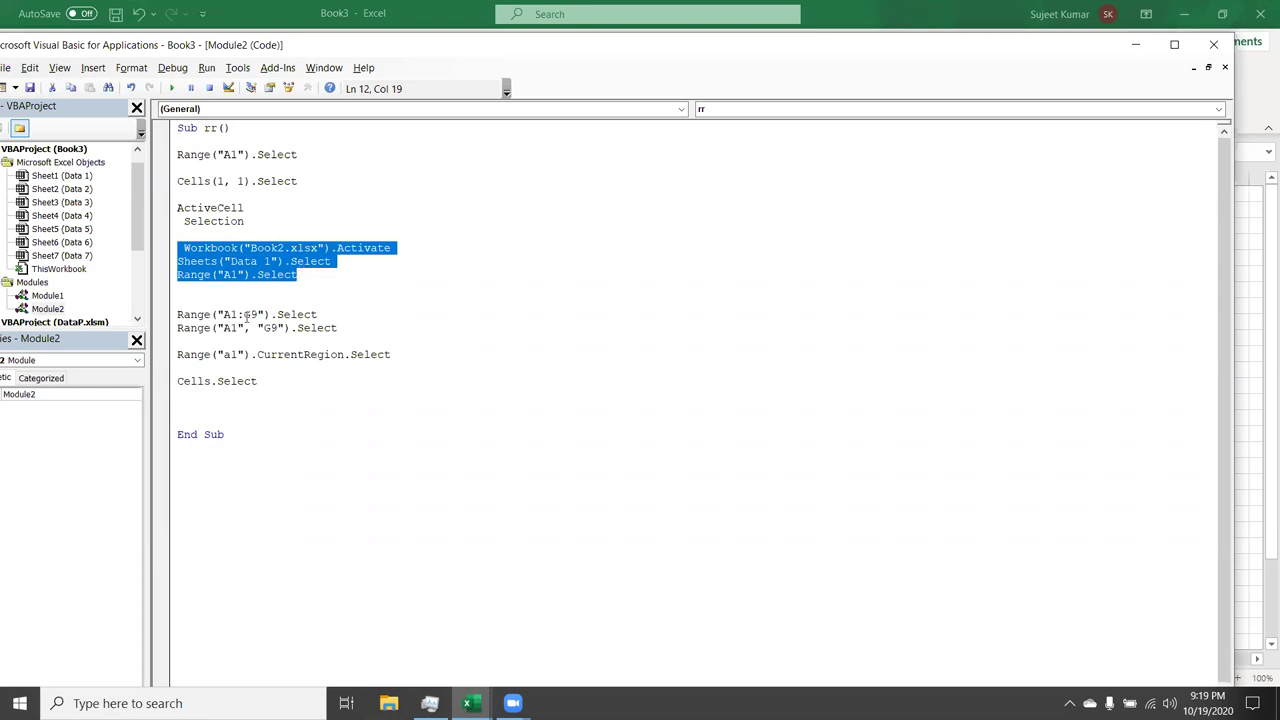
left_click(178, 314)
left_click_drag(178, 314, 323, 318)
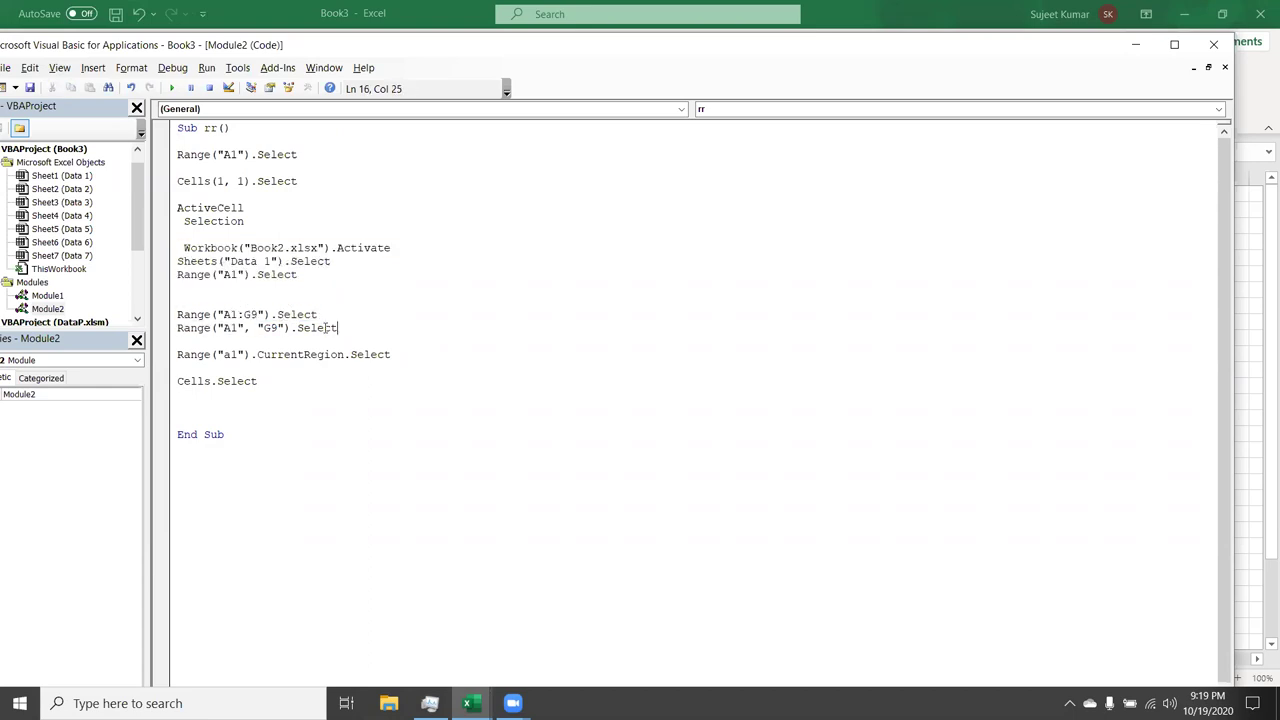
left_click_drag(343, 327, 167, 330)
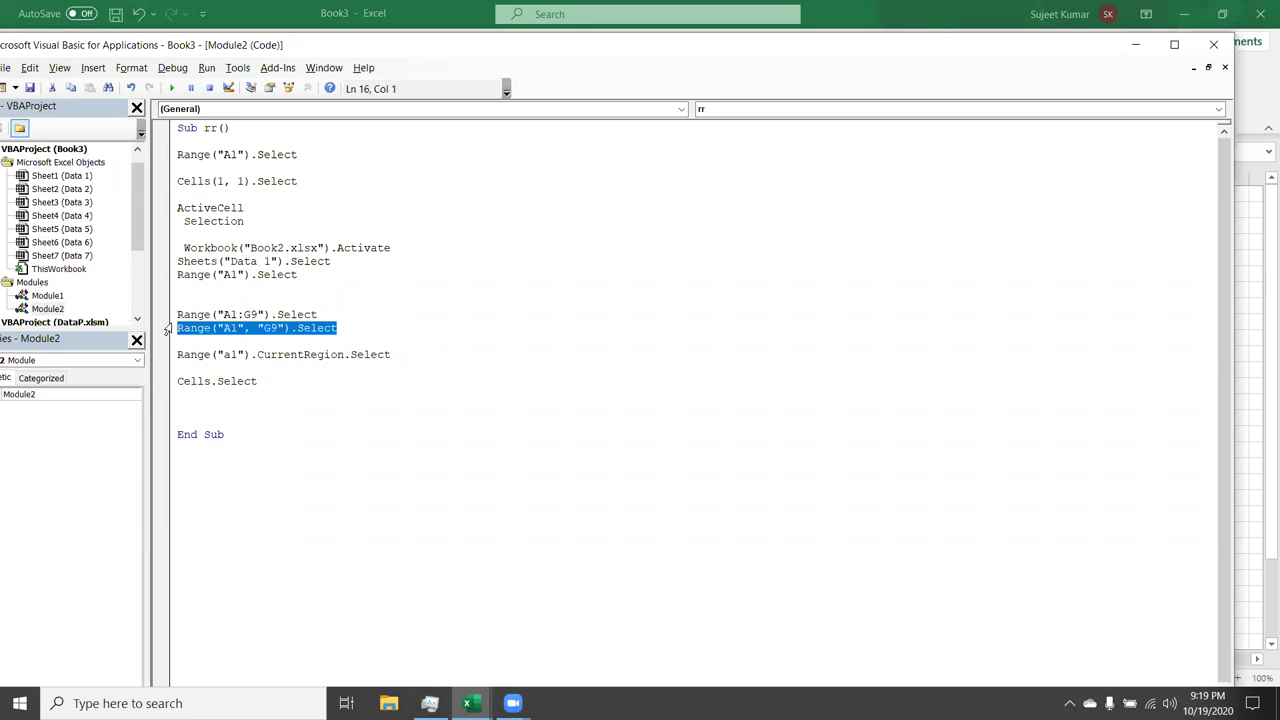
mouse_move(178, 354)
left_mouse_down()
mouse_move(273, 366)
mouse_move(160, 391)
left_mouse_up()
On the worksheet, select non-adjacent cells A1, C1, E1, G1, then A5, C5, E5, G5
key("alt+F11")
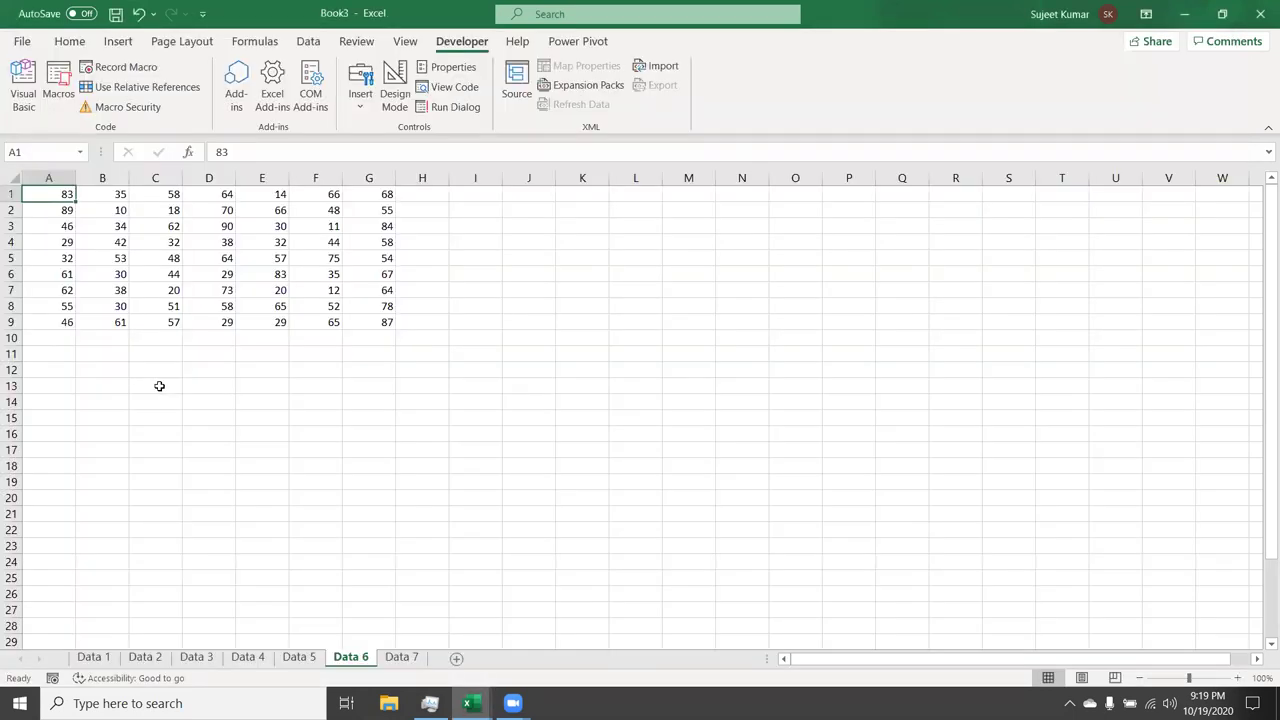
left_click(159, 199, "ctrl")
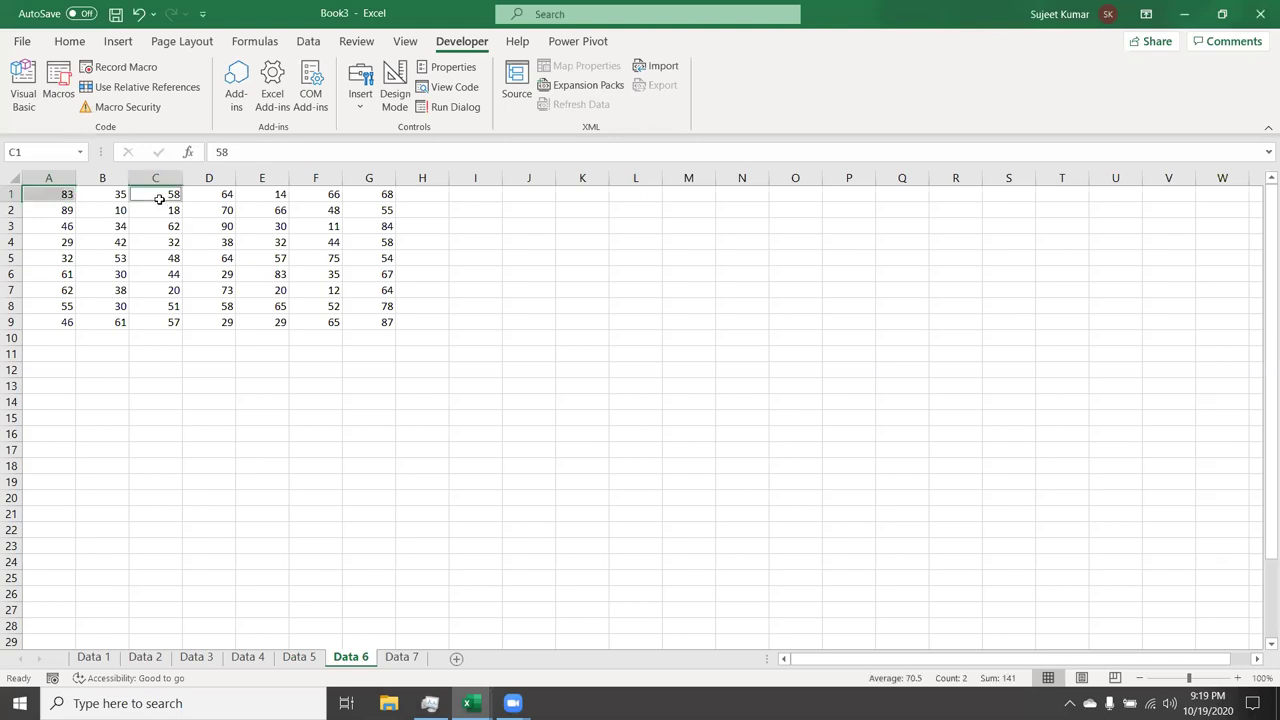
left_click(271, 197, "ctrl")
left_click(375, 195, "ctrl")
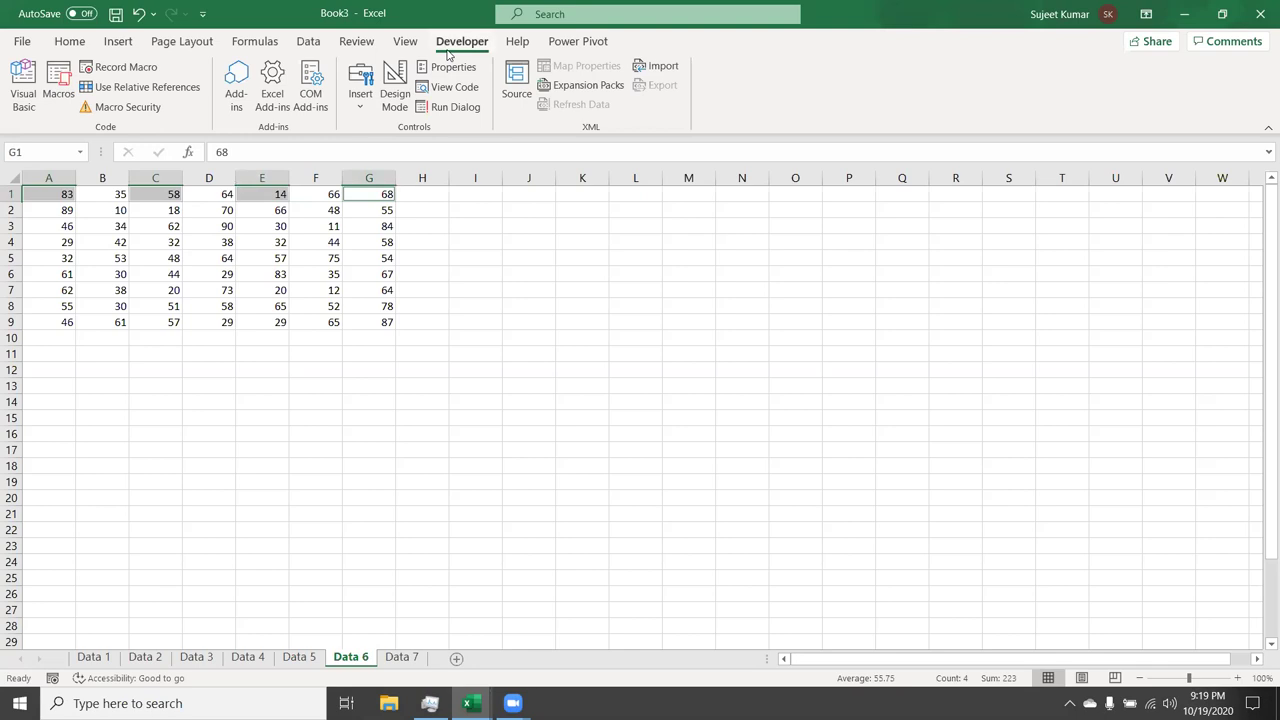
left_click(448, 55)
left_click(57, 258)
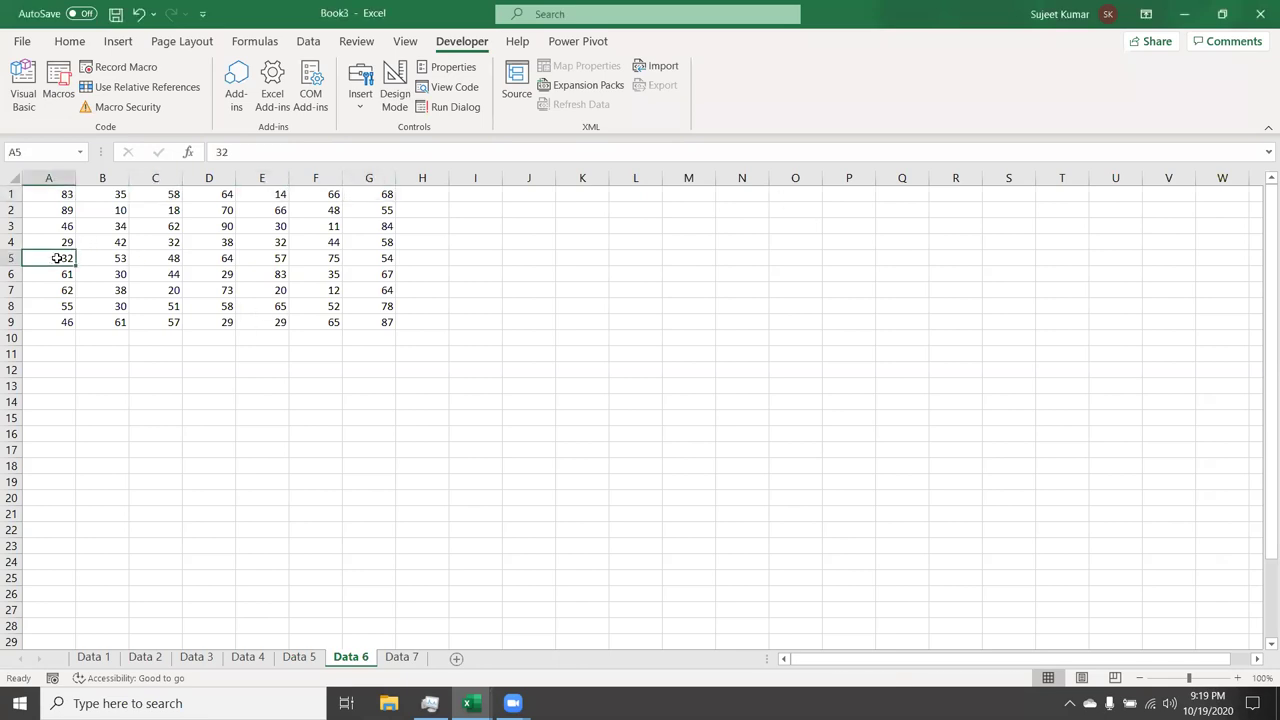
left_click(160, 260, "ctrl")
left_click(259, 260, "ctrl")
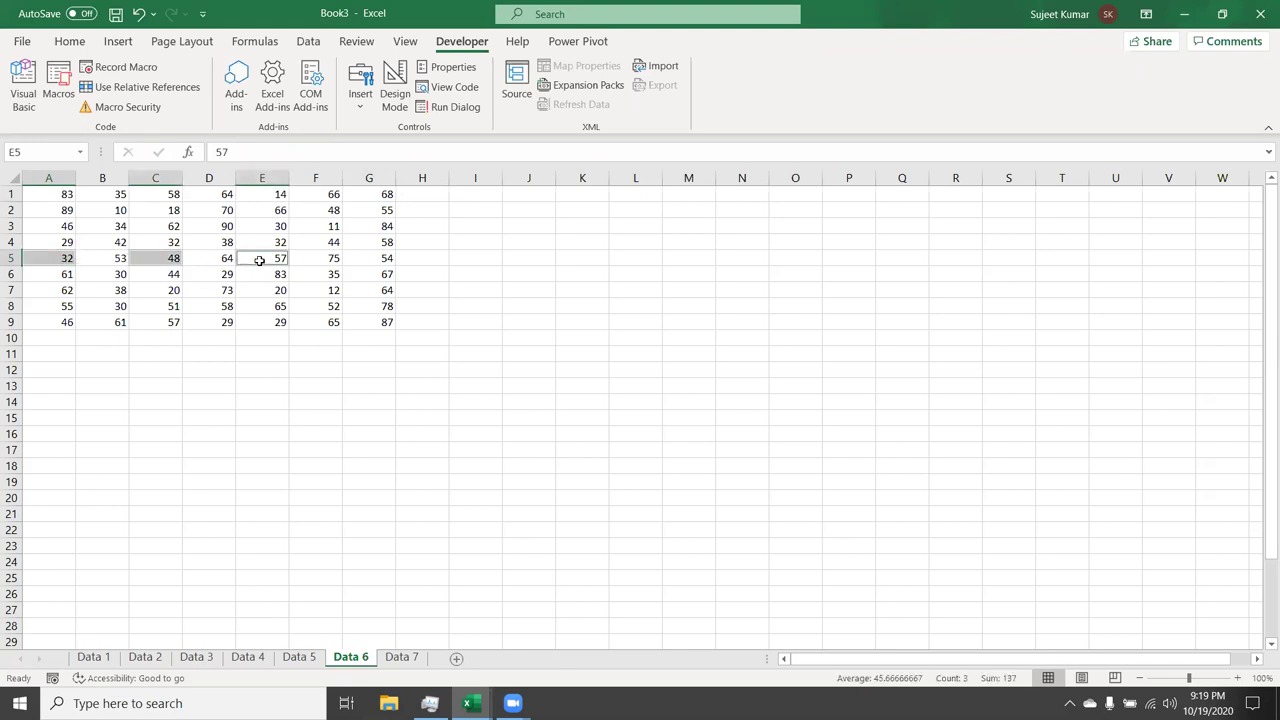
left_click(390, 256, "ctrl")
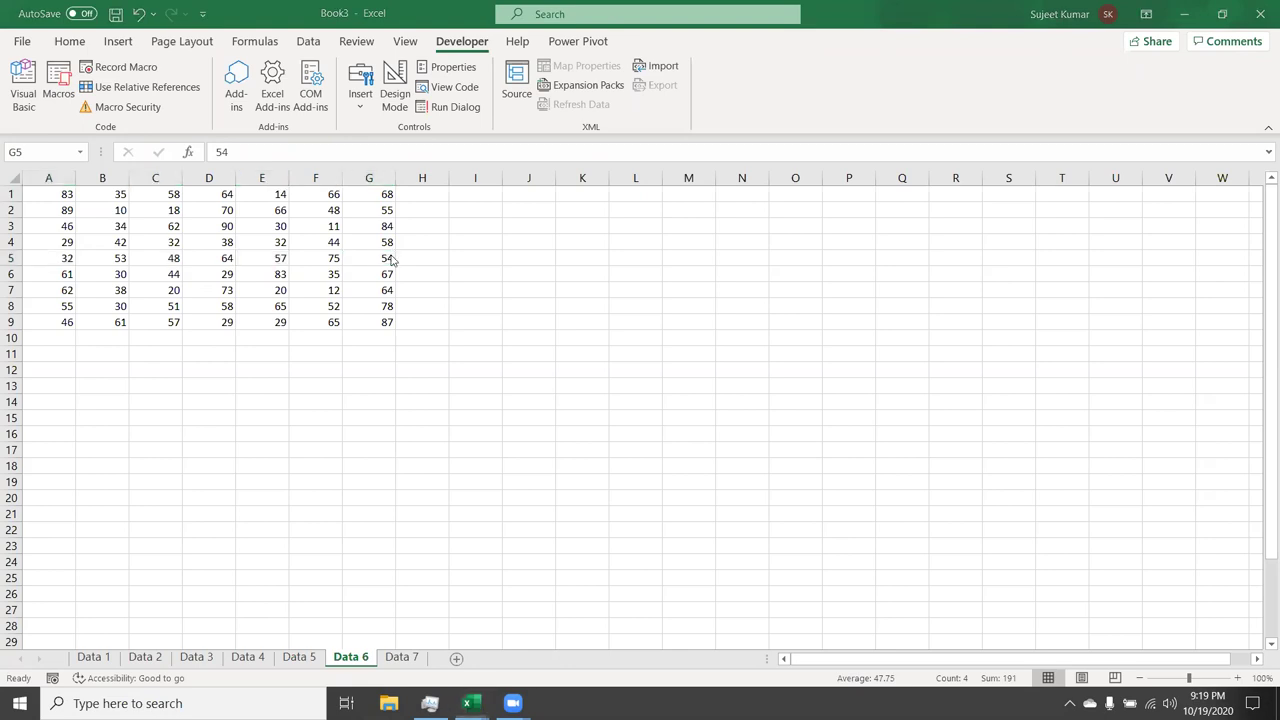
Add a Range("A1,C1,D5,D7").Select line before End Sub in Sub rr to select four non-adjacent cells
key("alt+Tab")
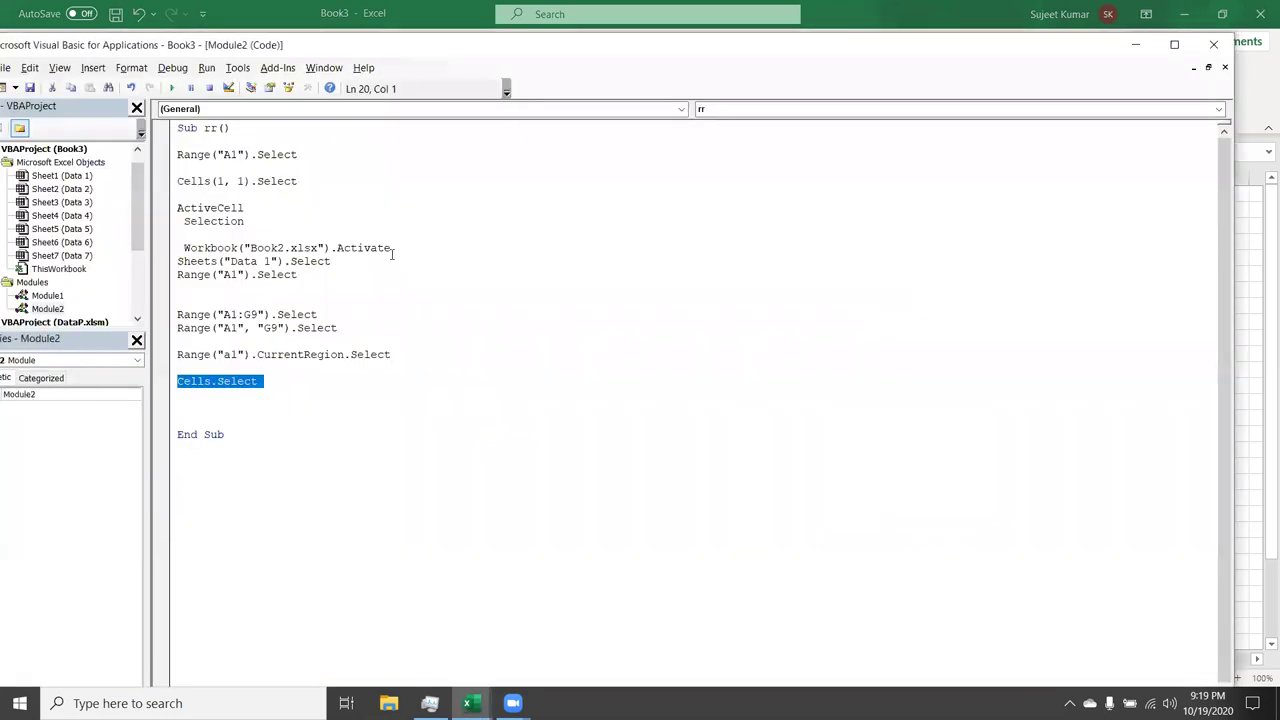
key("Down")
key("Return")
type("range")
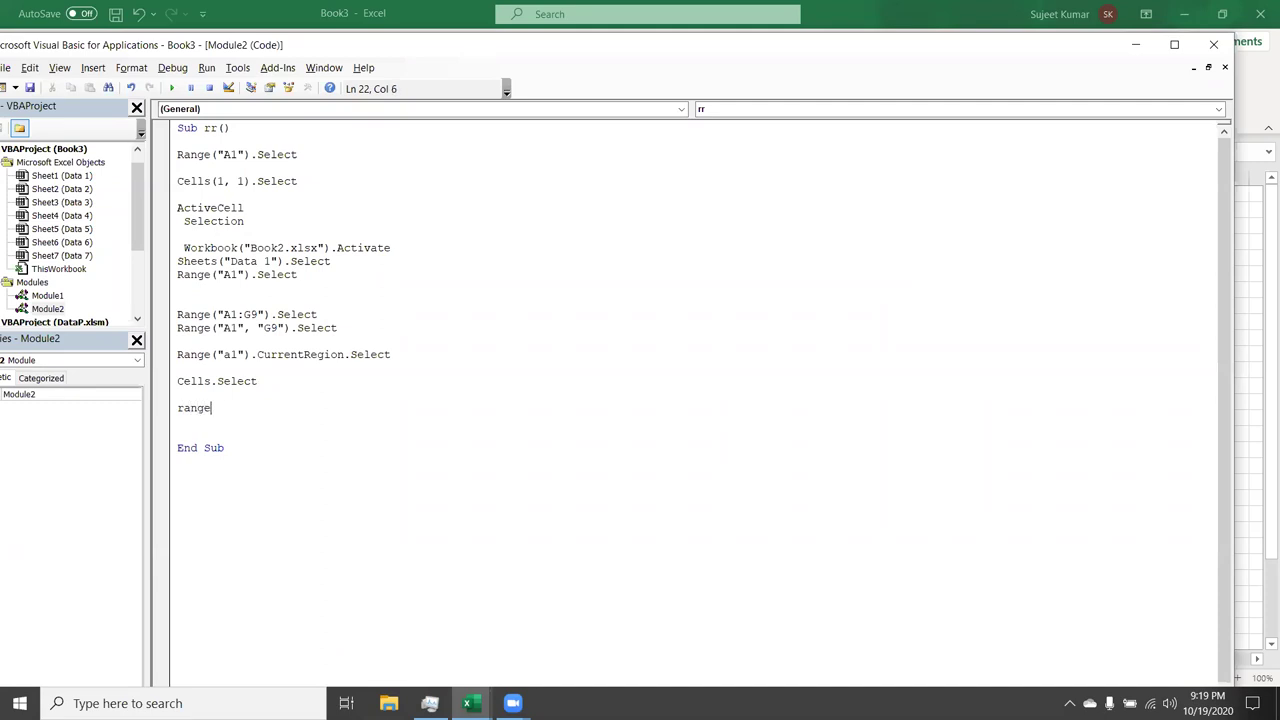
type("(\"A1")
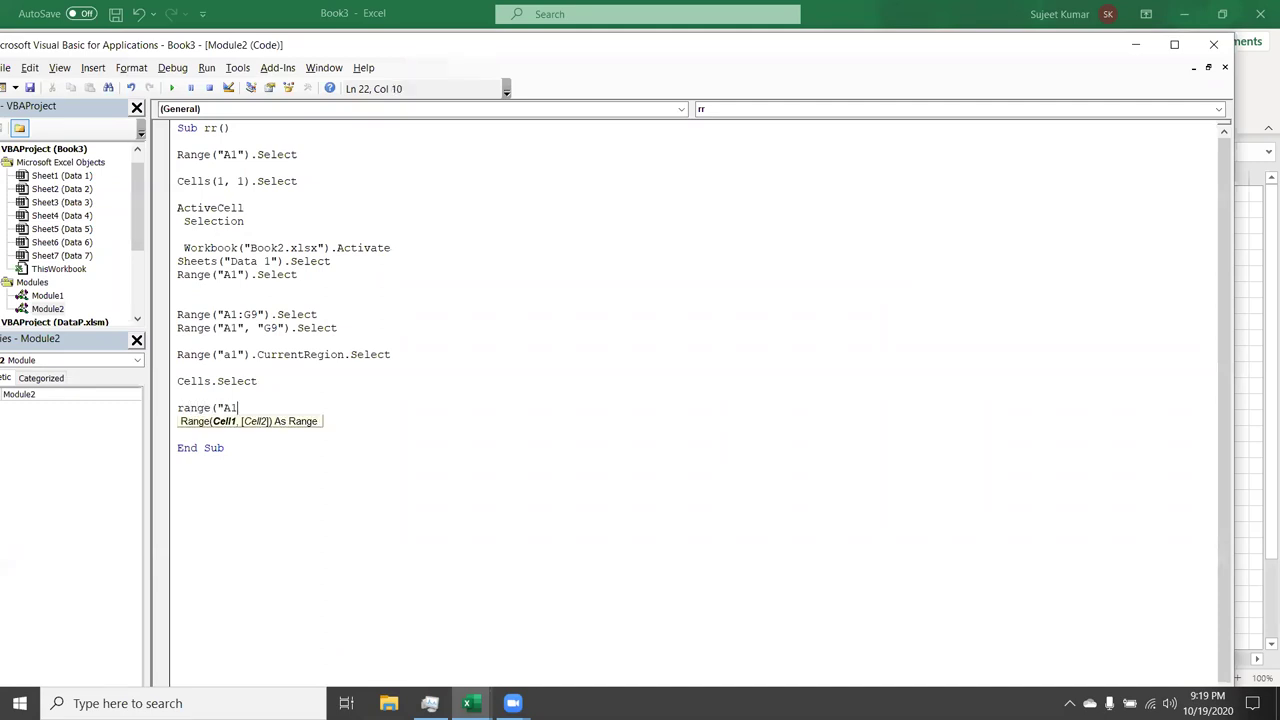
type("\",")
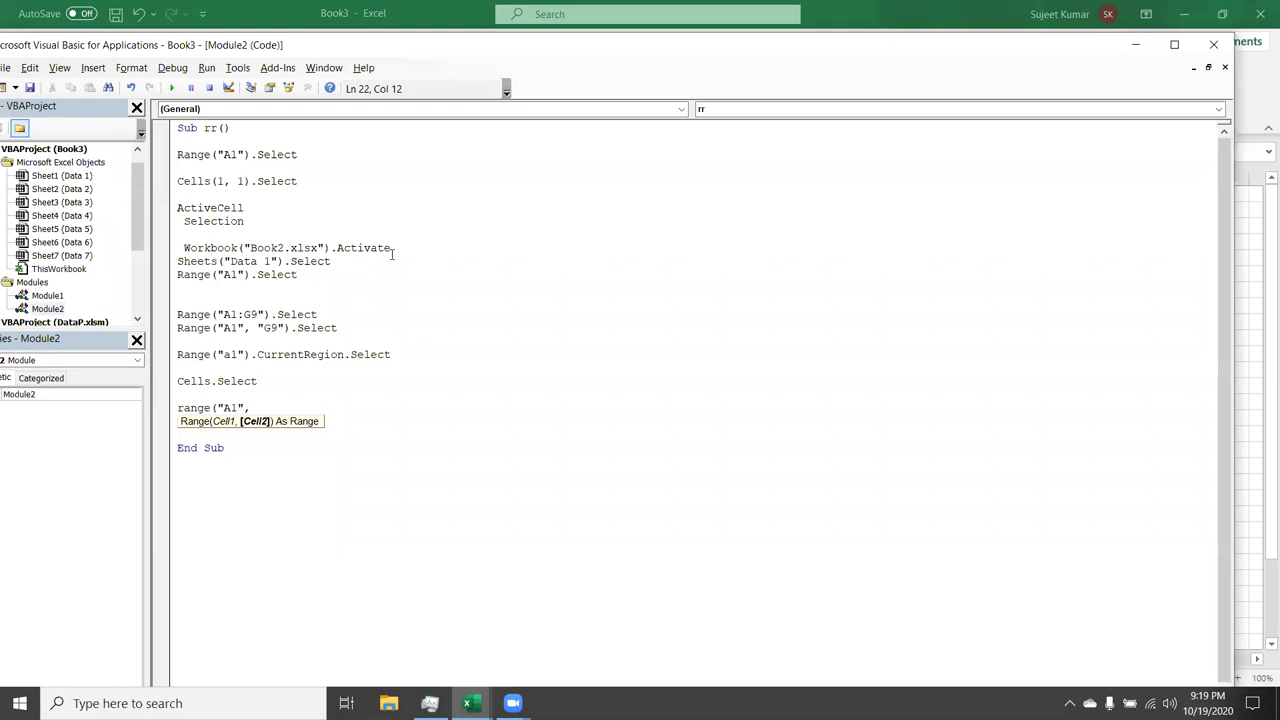
type("C")
key("BackSpace")
key("BackSpace")
key("BackSpace")
type(",")
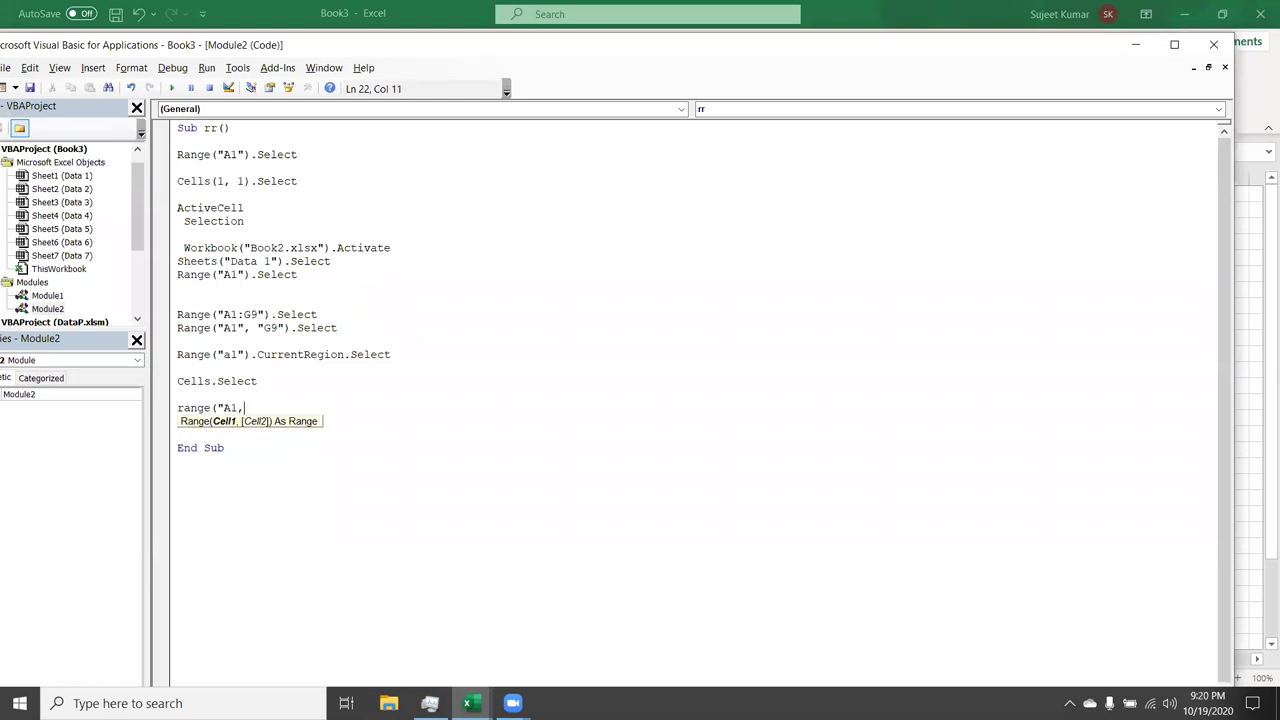
type("C1,C")
key("BackSpace")
type("D5,D7")
type("\").se")
key("Tab")
key("Return")
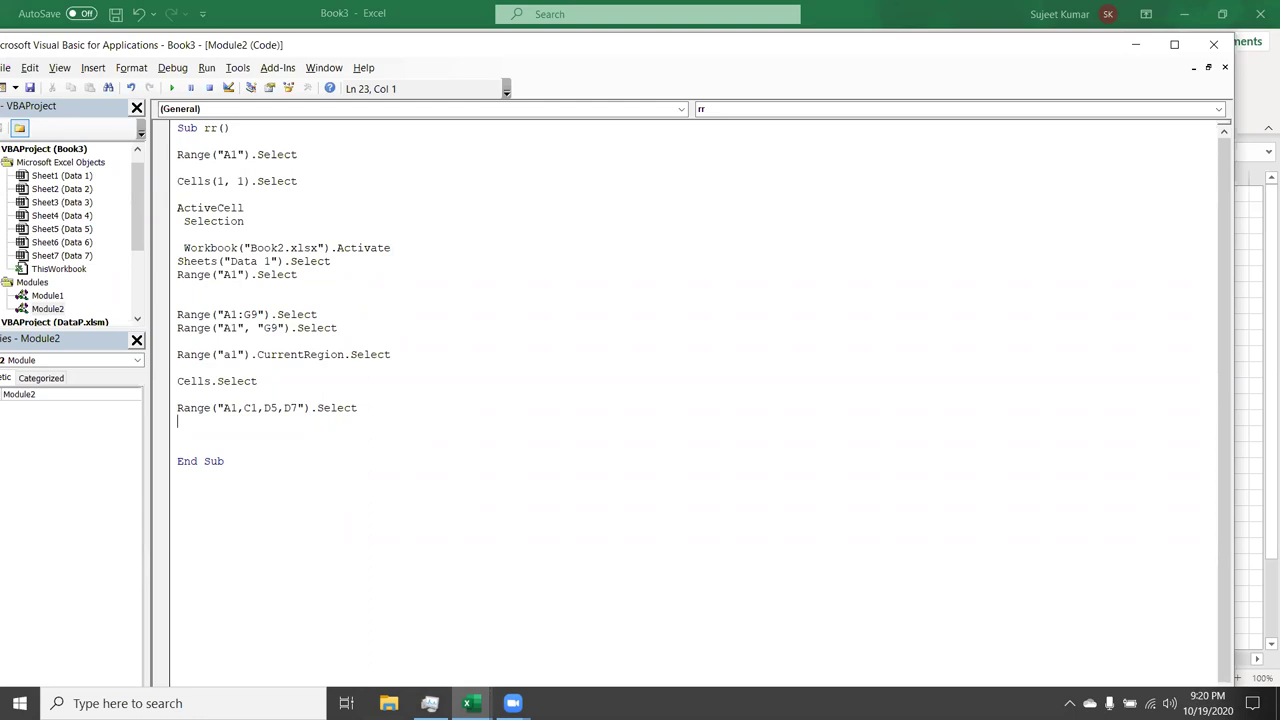
key("alt+Tab")
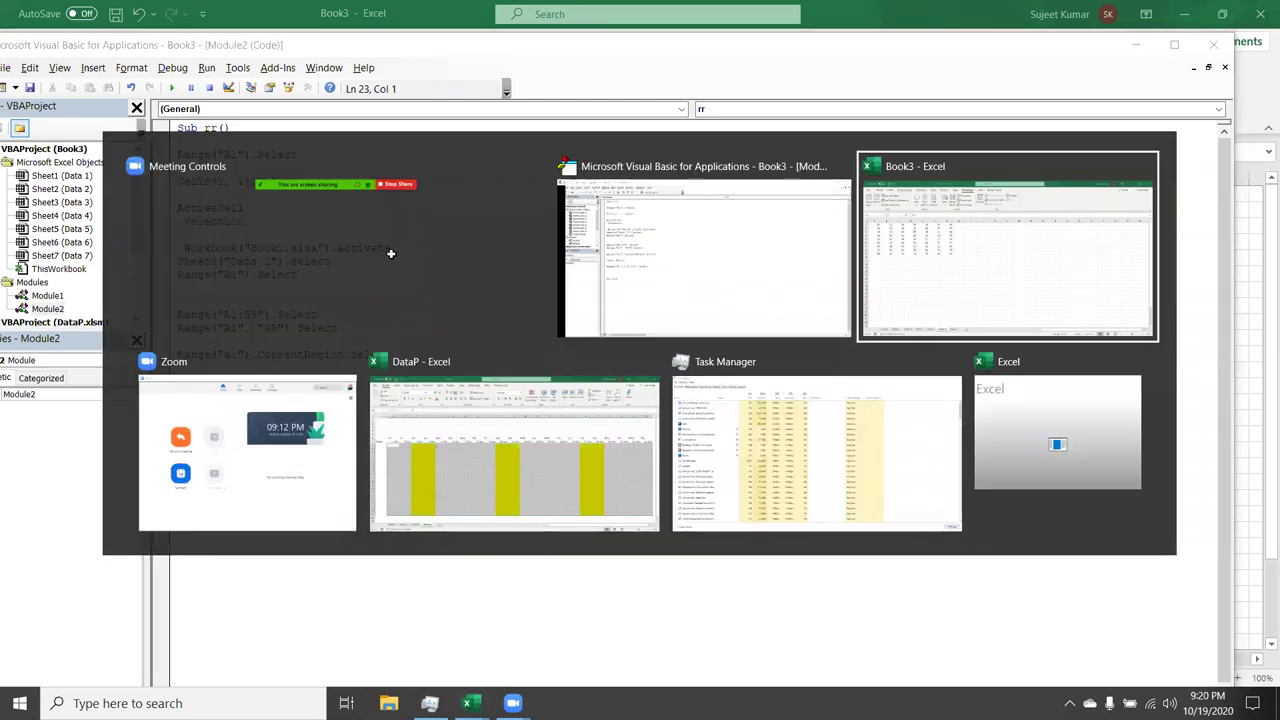
left_click(251, 259)
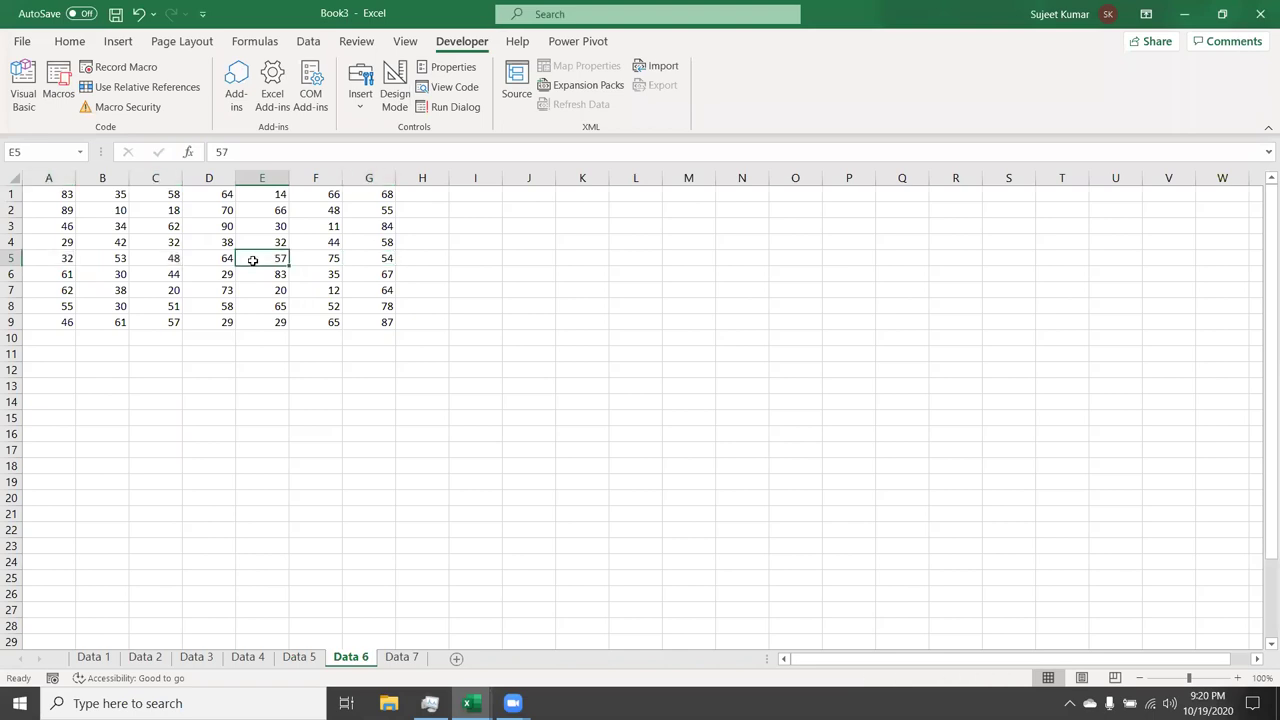
double_click(66, 213)
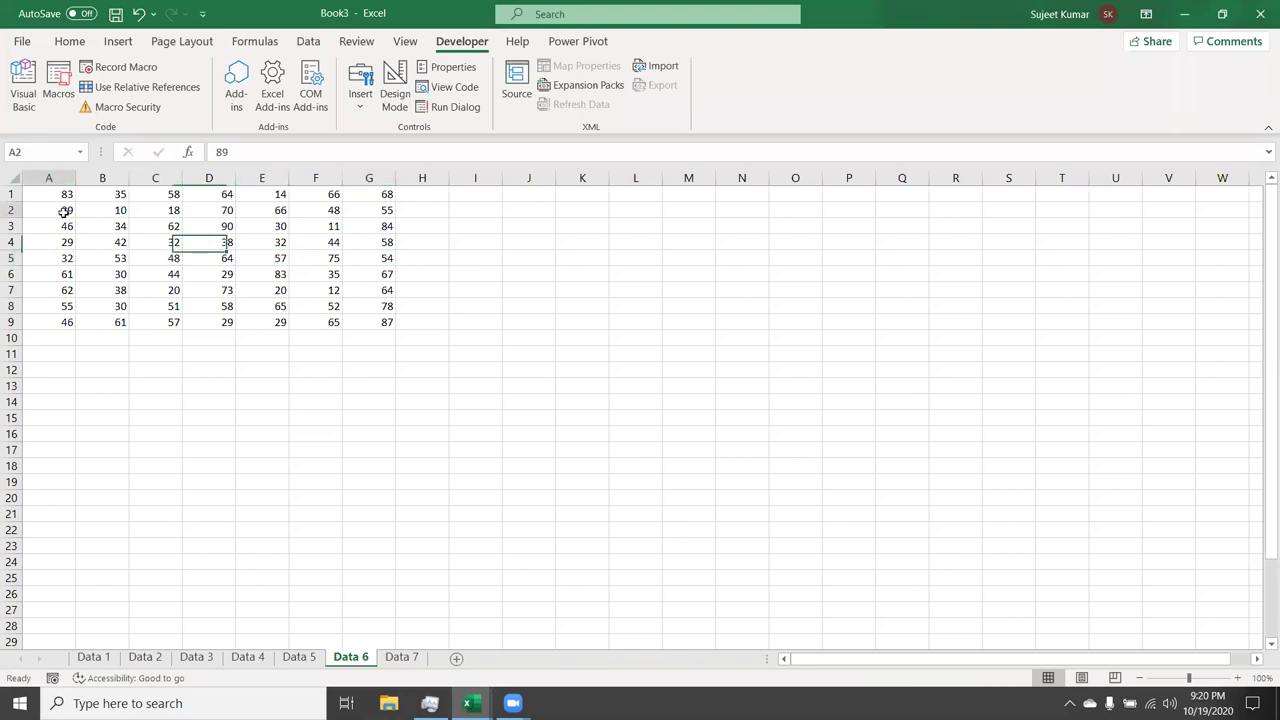
key("Escape")
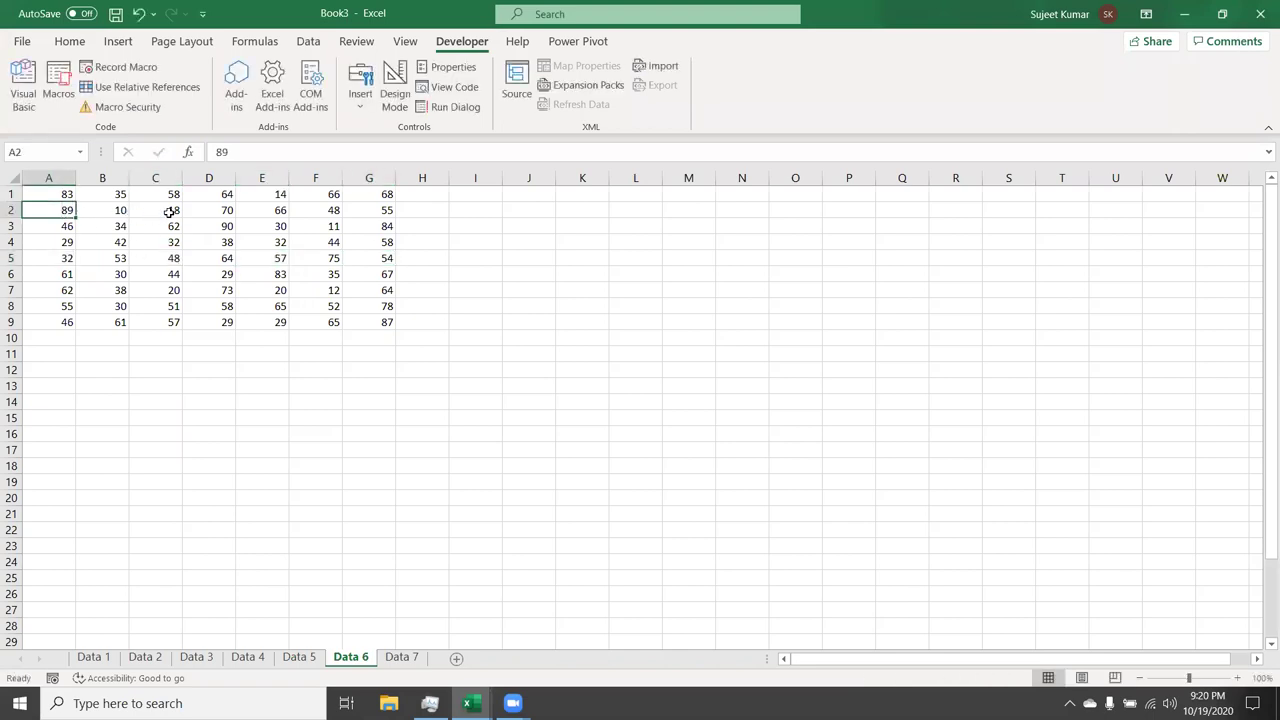
left_click(172, 212, "ctrl")
left_click(260, 214, "ctrl")
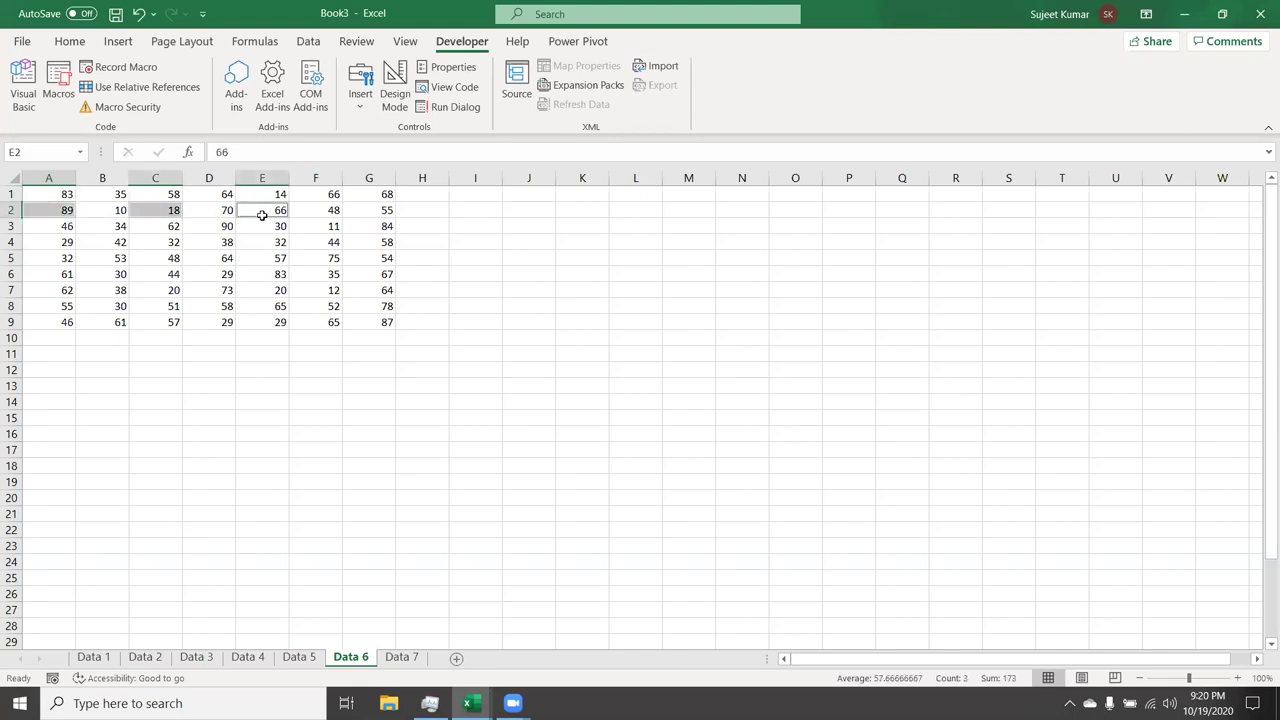
left_click(363, 211, "ctrl")
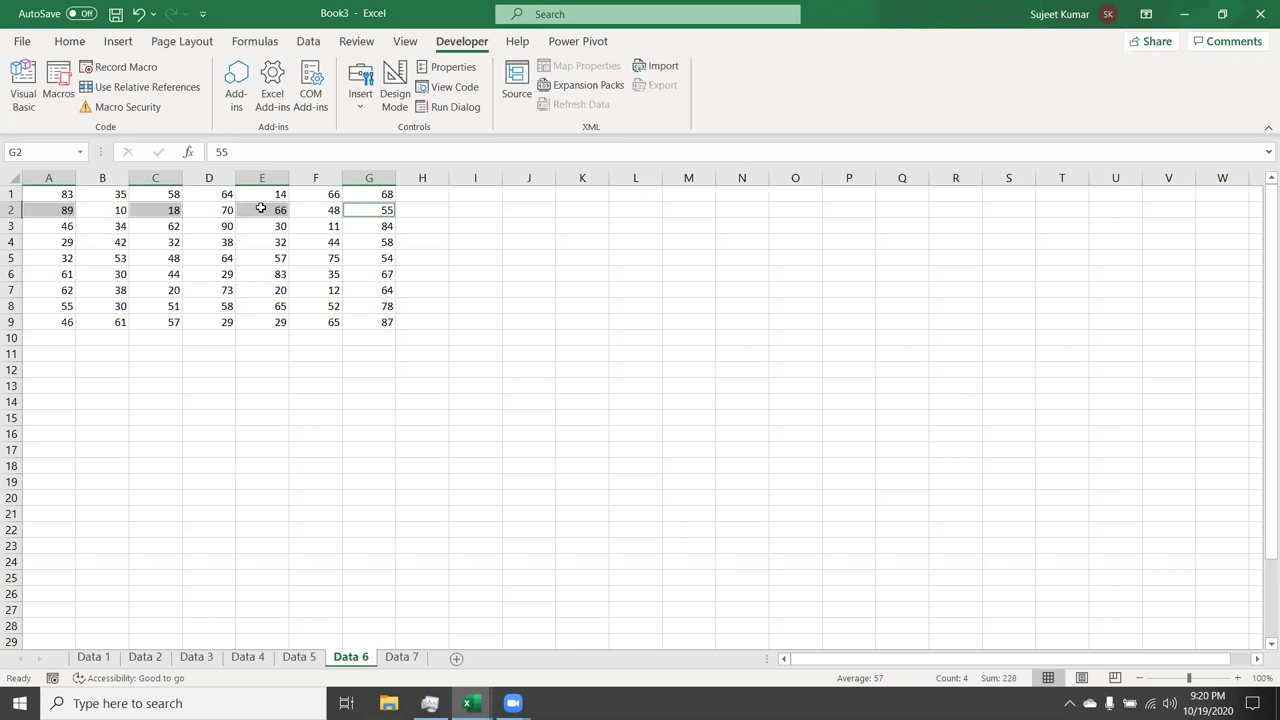
key("ctrl+c")
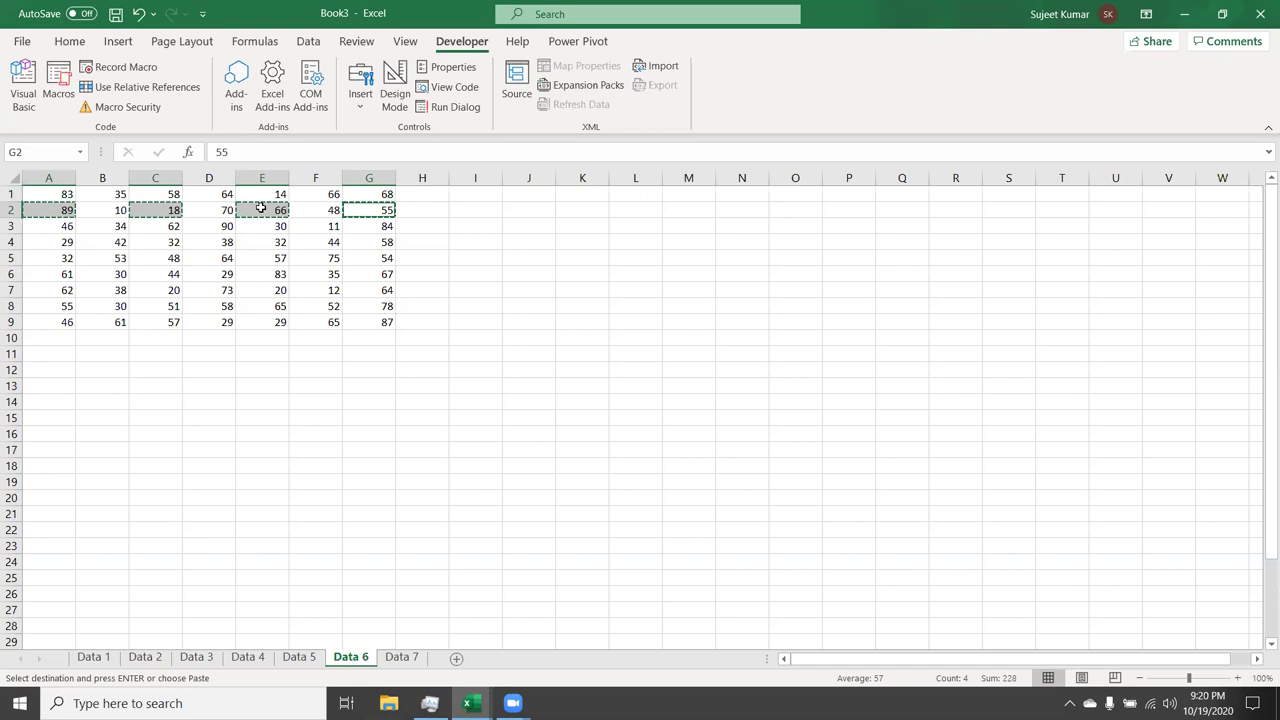
key("Escape")
left_click(381, 301, "ctrl")
key("ctrl+c")
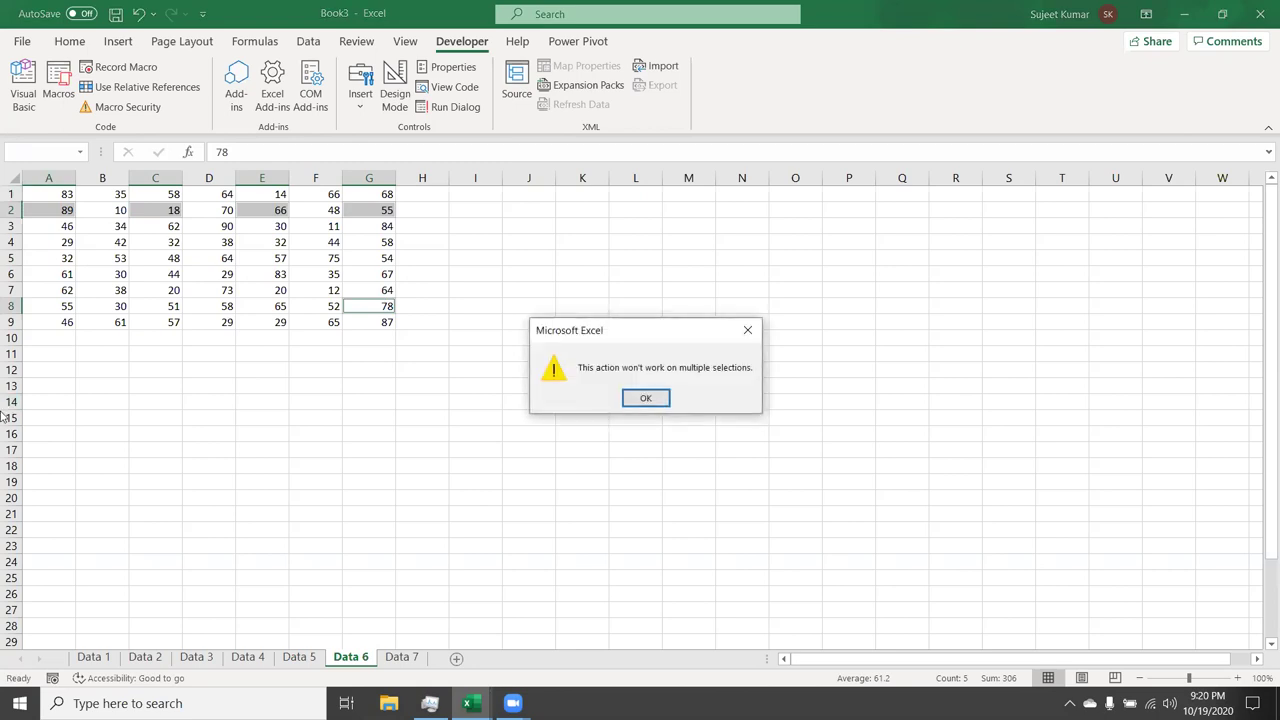
key("Return")
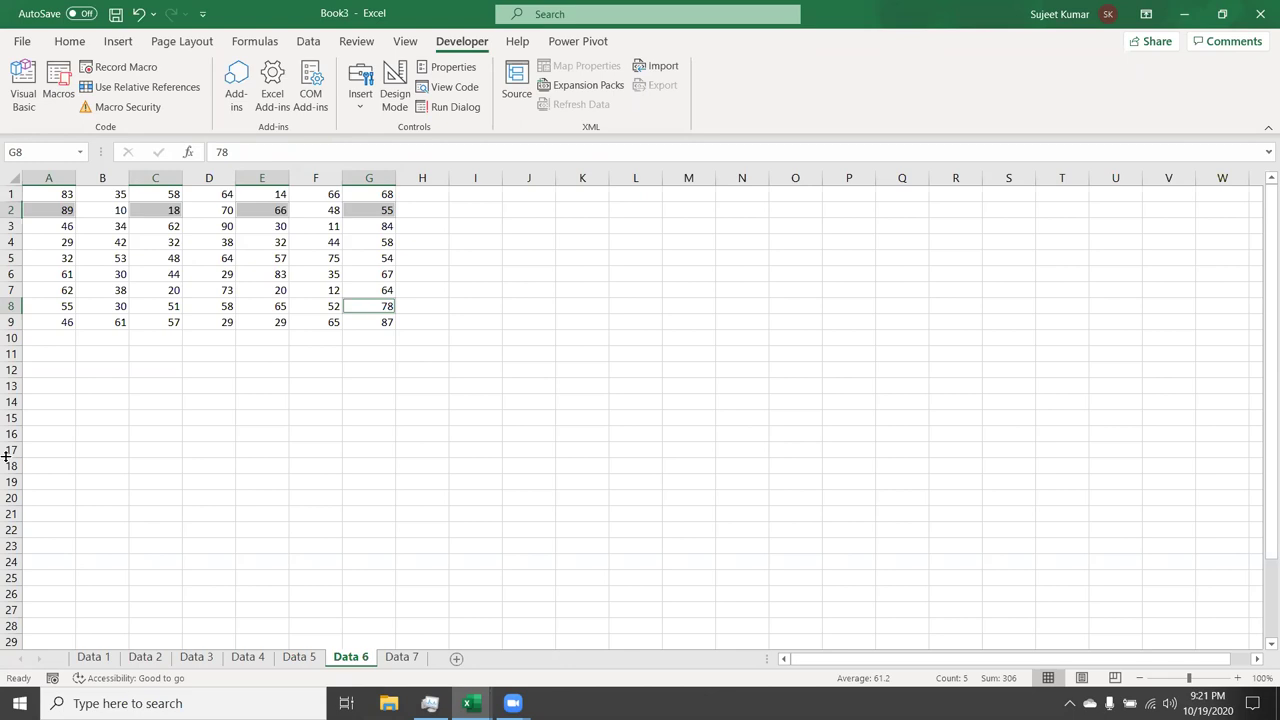
left_click(139, 284)
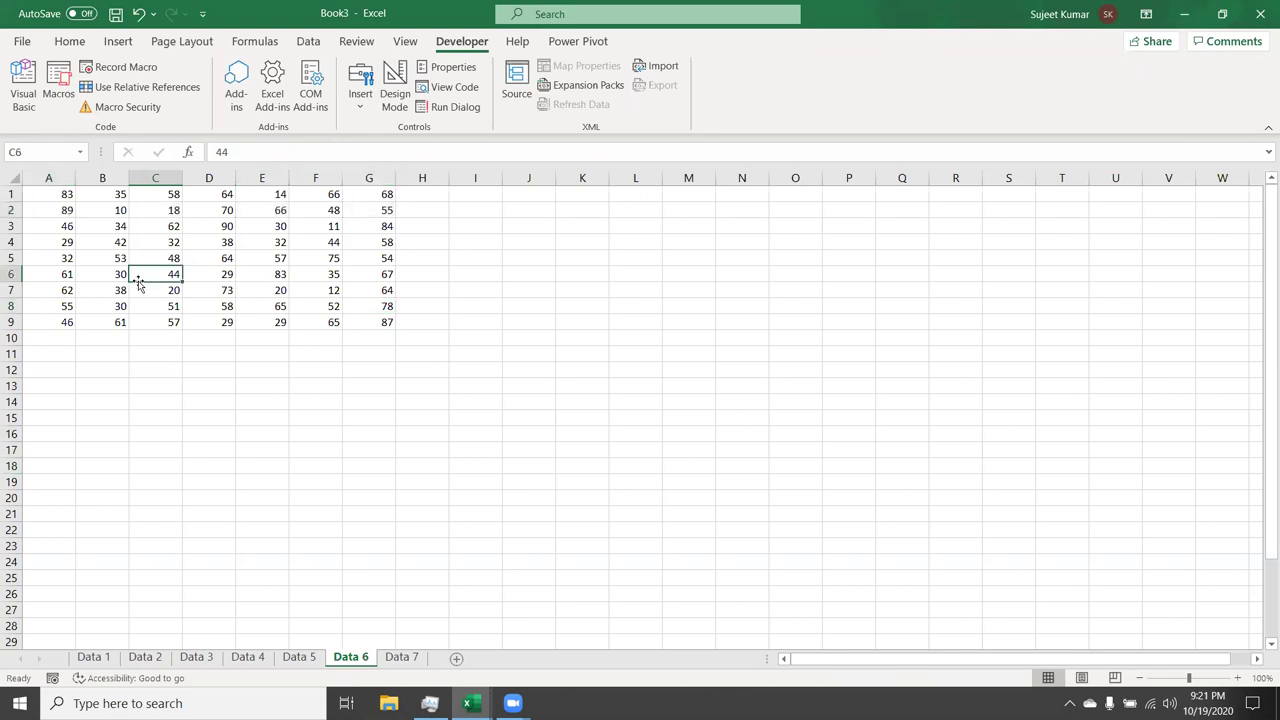
Select A1:A3 together with C1:C3 on the Data 6 sheet, then return to the VBA editor
left_click(66, 222)
left_click_drag(63, 196, 63, 224)
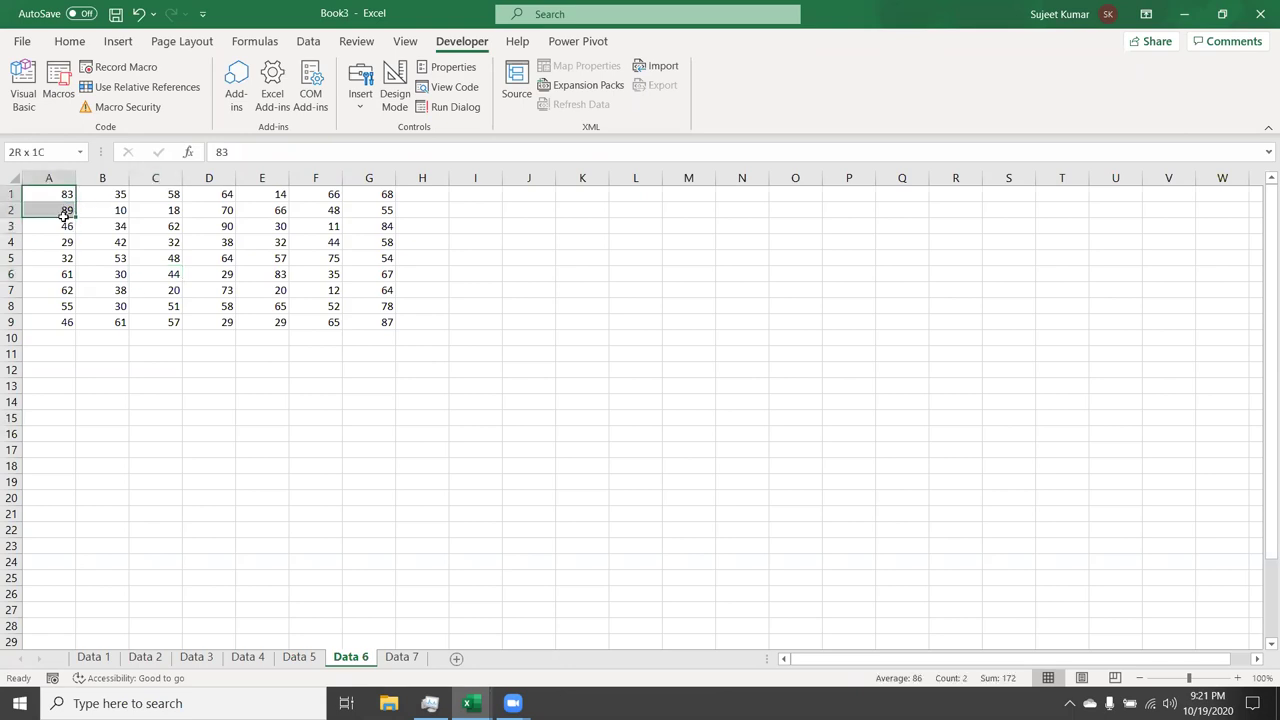
left_click(173, 192, "ctrl")
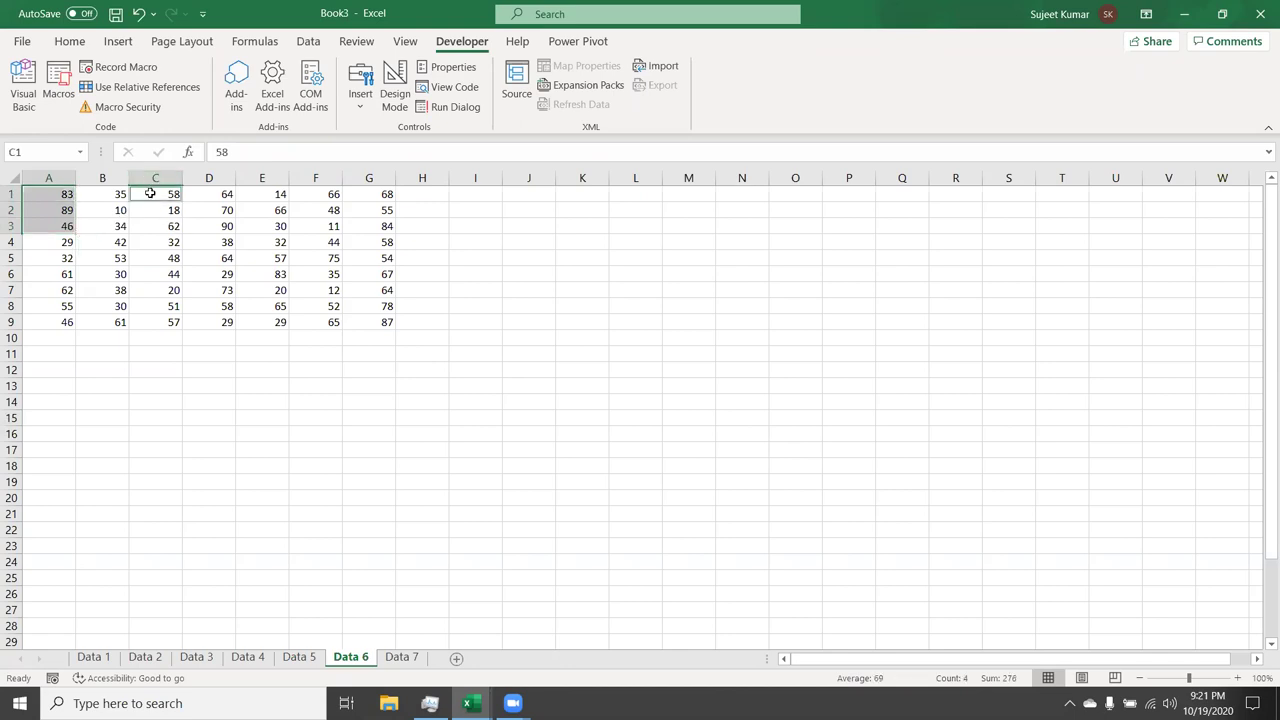
left_click(160, 198, "ctrl")
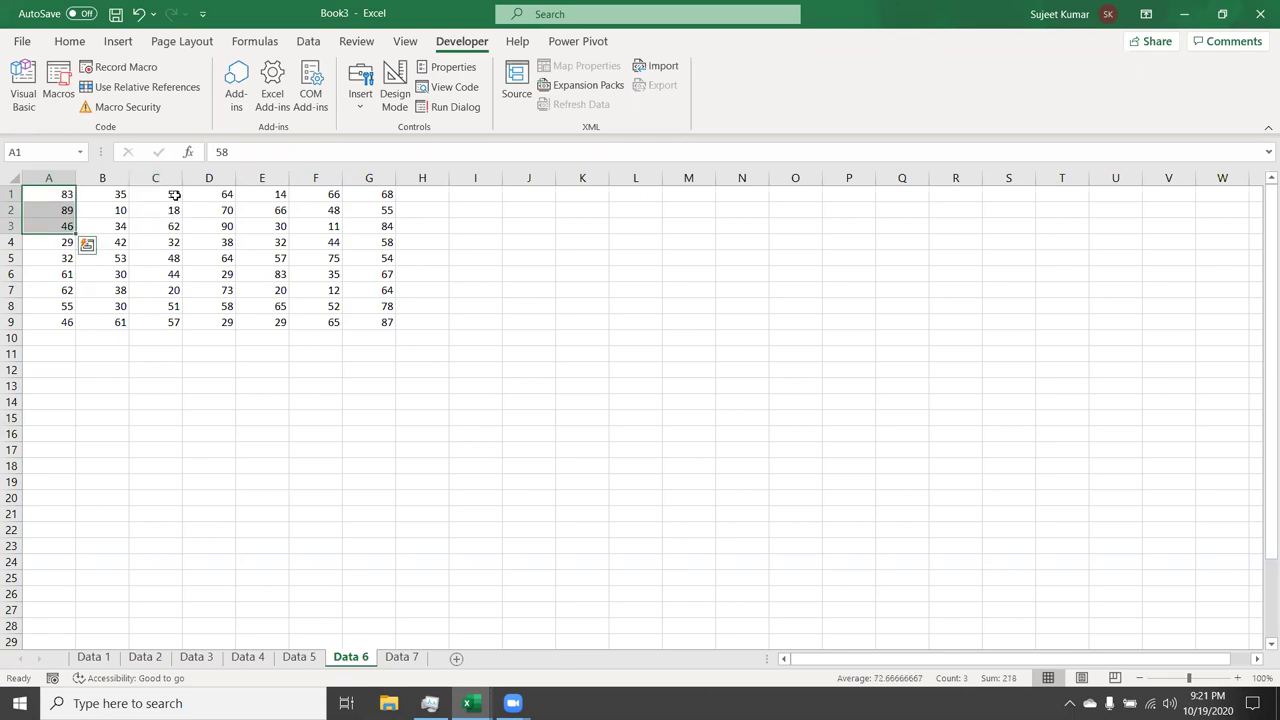
left_click_drag(174, 195, 174, 227, "ctrl")
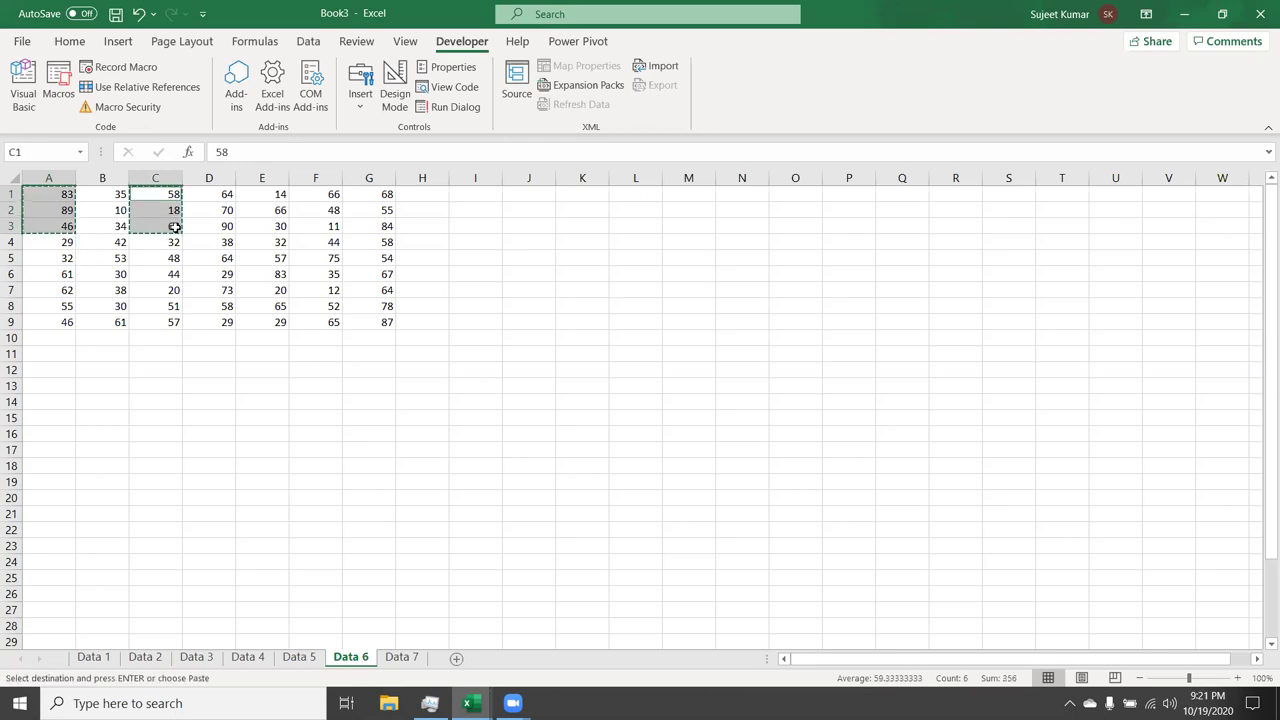
key("alt+F11")
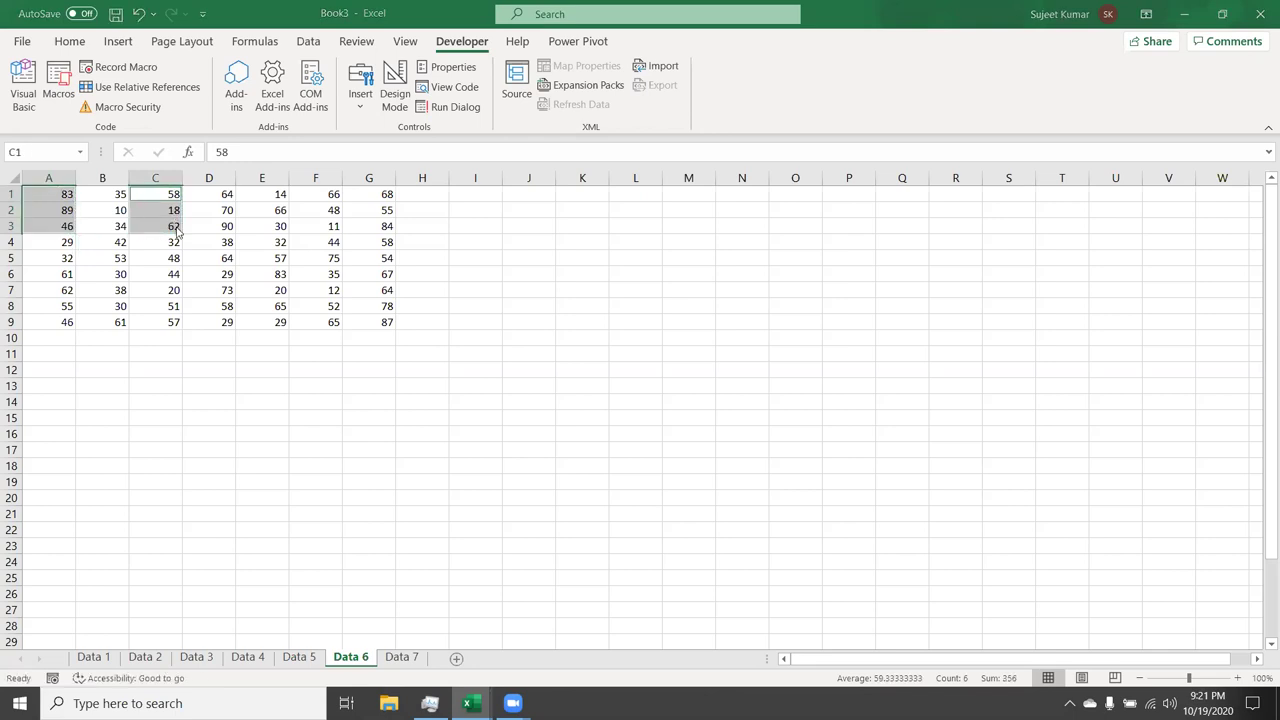
key("alt+Tab")
key("alt+Tab")
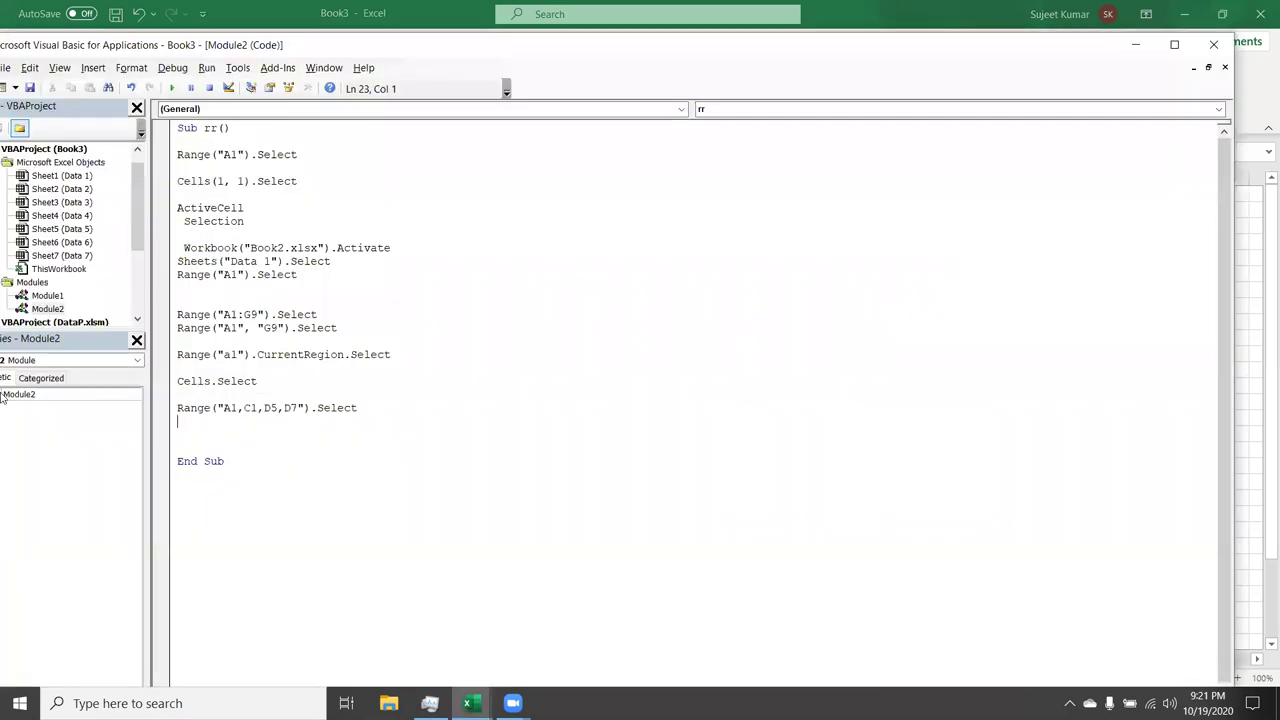
left_click(204, 314)
double_click(251, 408)
left_click(236, 418)
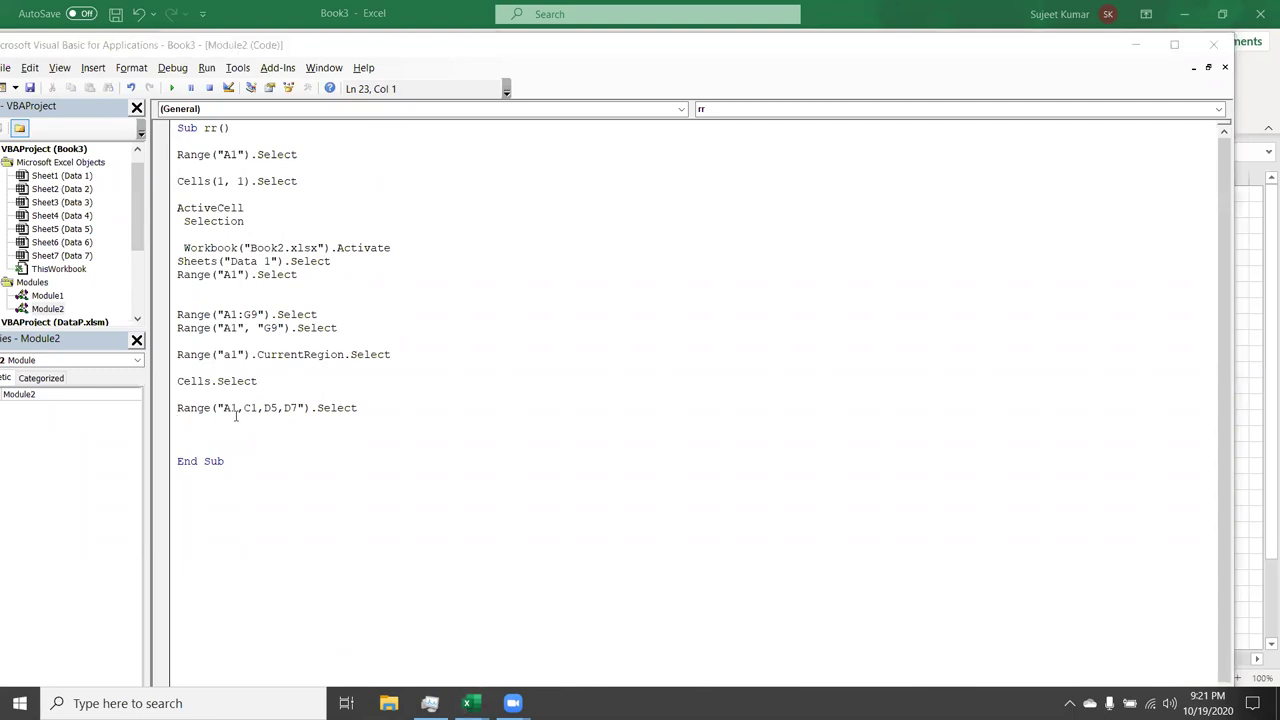
key("alt+Tab")
key("alt+Tab")
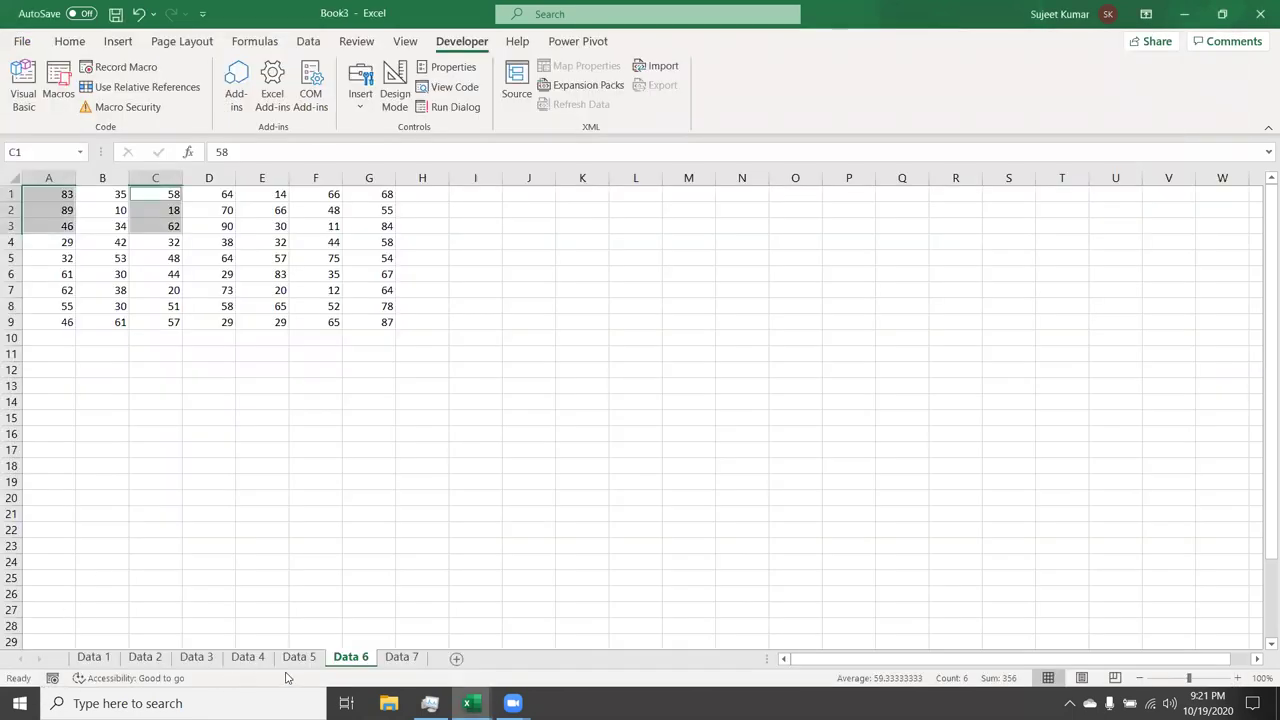
key("alt+Tab")
key("alt+Tab")
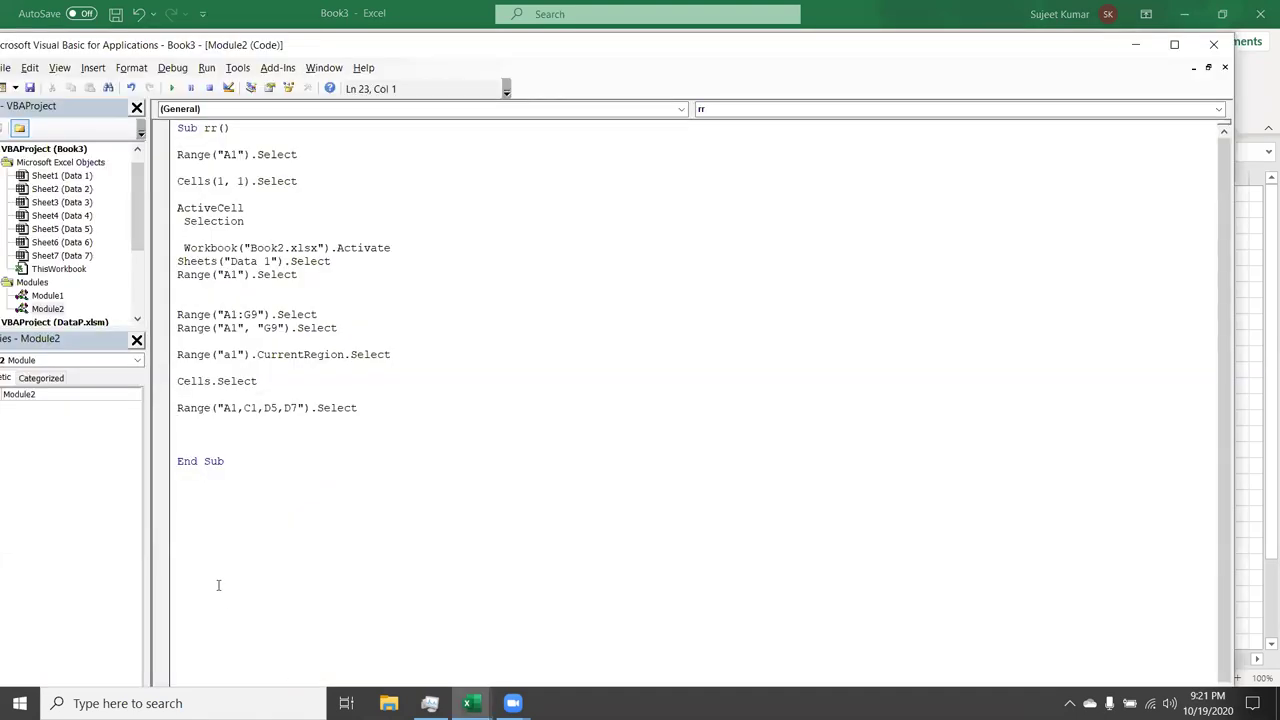
Add a Sheets(Array("Data 2", "Data 3", "Data 5")).Select line to the macro
key("Return")
type("sheets(")
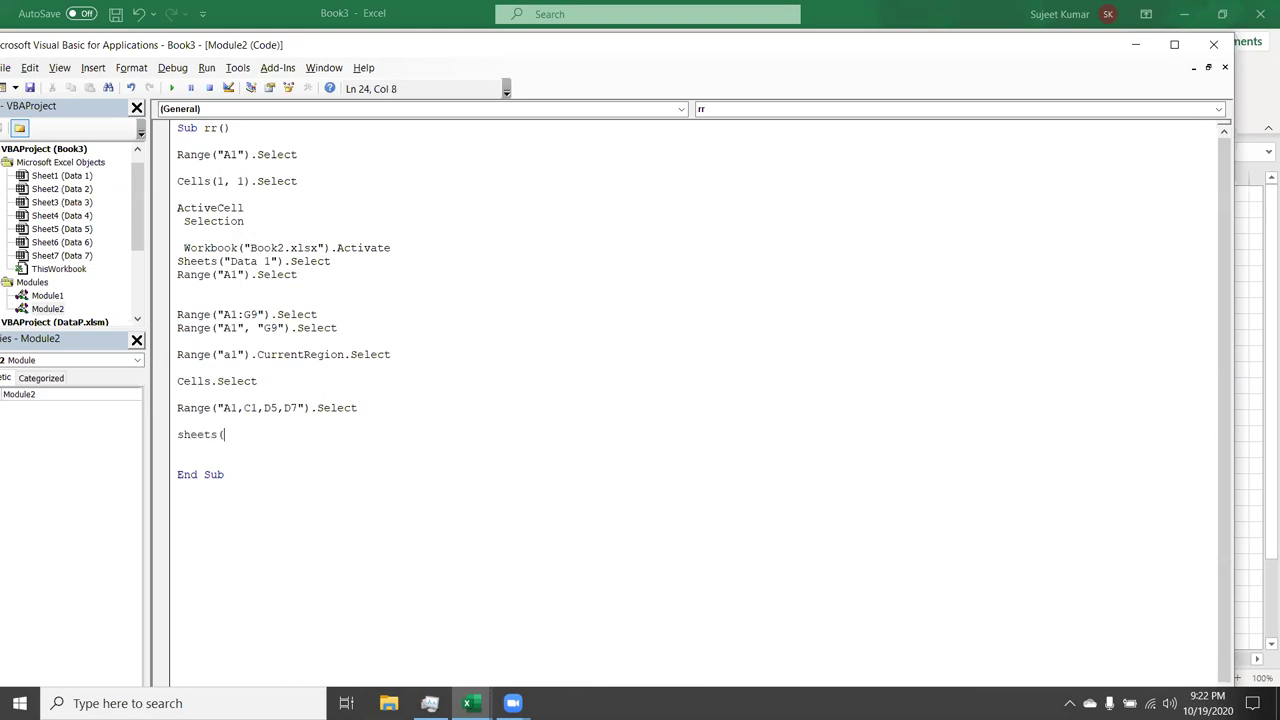
type("array(\"Sheet")
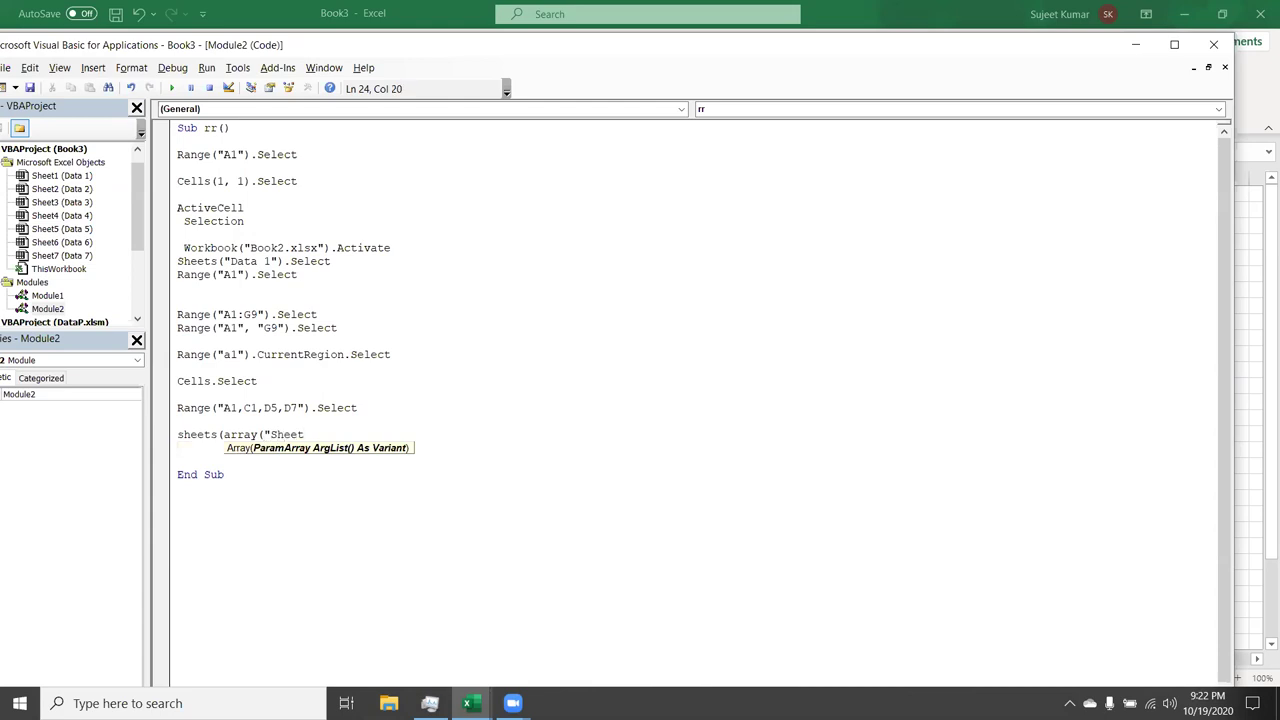
key("BackSpace")
key("BackSpace")
key("BackSpace")
key("BackSpace")
key("BackSpace")
type("D")
type("ta ")
type("2\"")
type(",\"Data ")
type("3\"")
type(",")
type("DA")
key("BackSpace")
key("BackSpace")
type("\"Data 5")
type("\")")
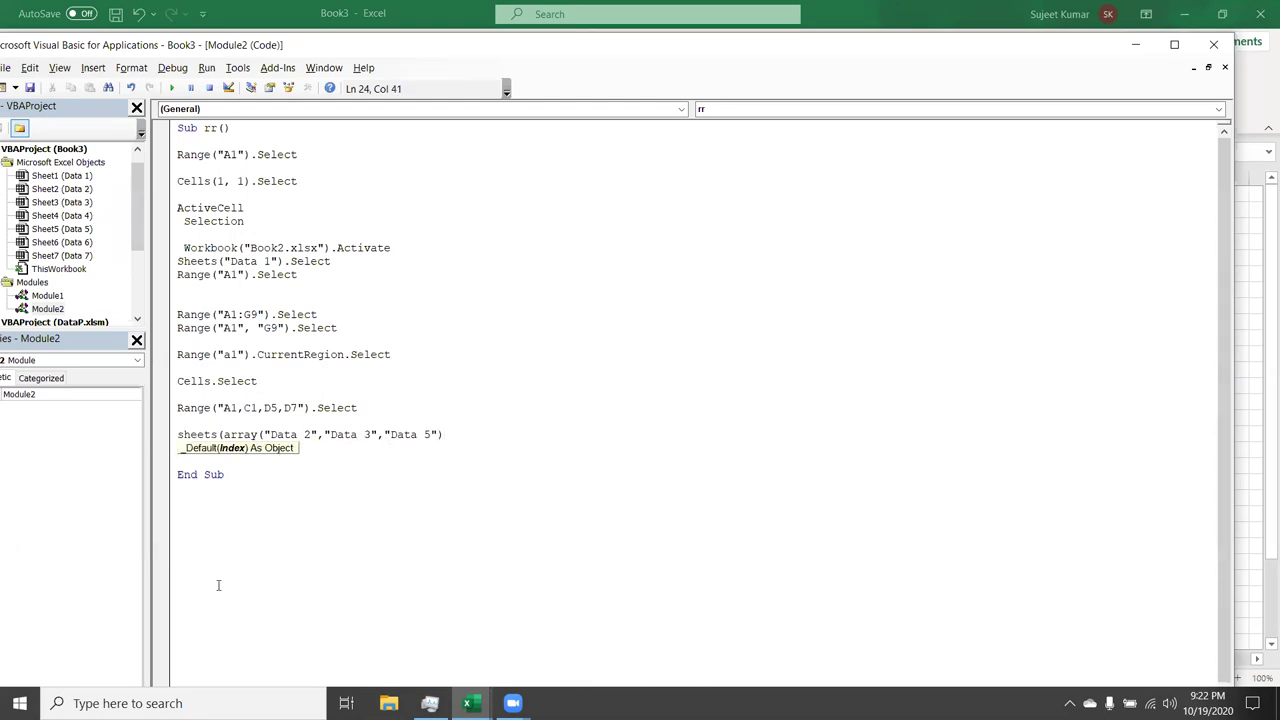
type(")")
type(".se;ec")
key("BackSpace")
key("BackSpace")
key("BackSpace")
type("lect")
left_click(177, 447)
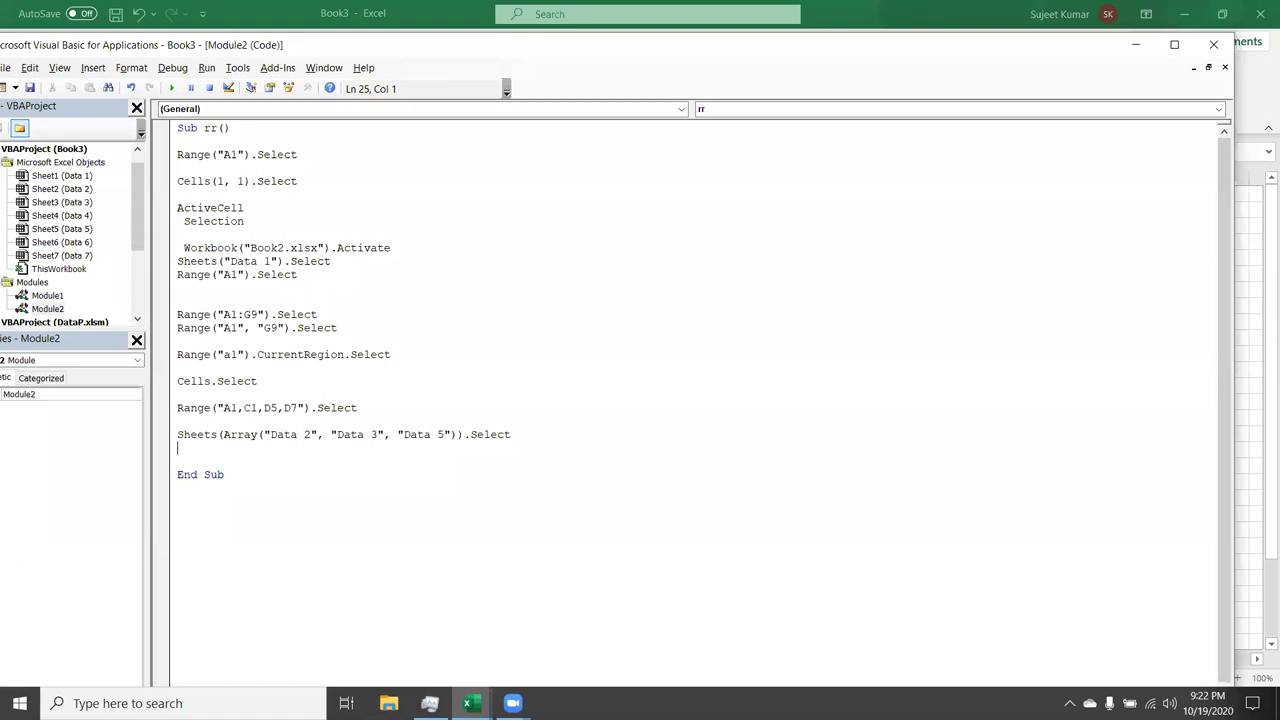
Check cell K1 in the workbook, then begin a Range("K1").Value statement below
key("Return")
key("Return")
key("alt+F11")
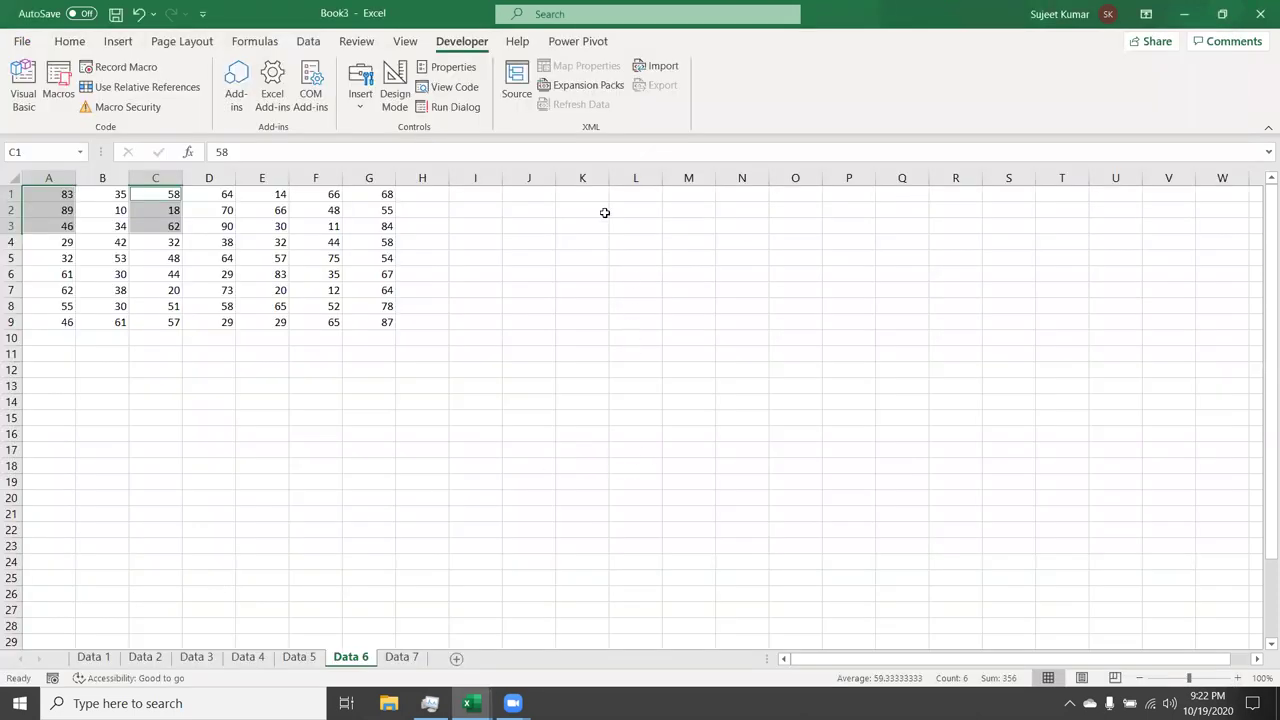
left_click(590, 201)
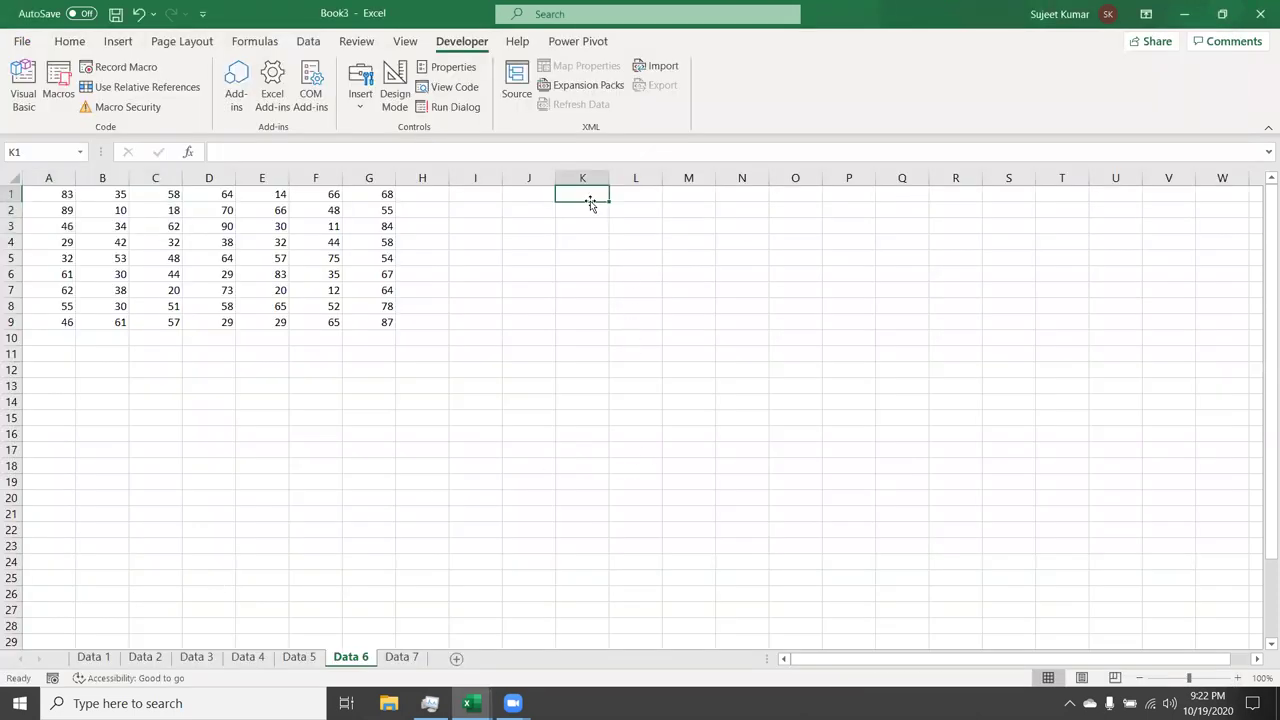
key("alt+F11")
type("range")
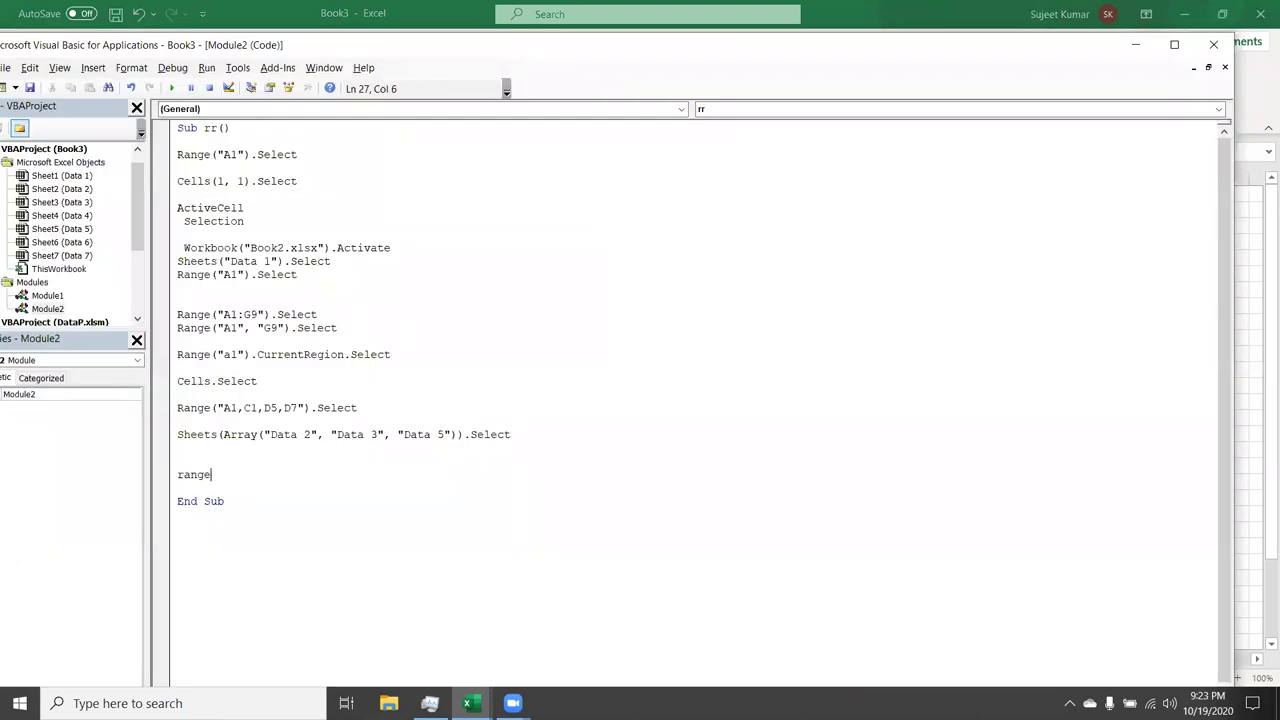
type("(\"K1\")")
type(".v")
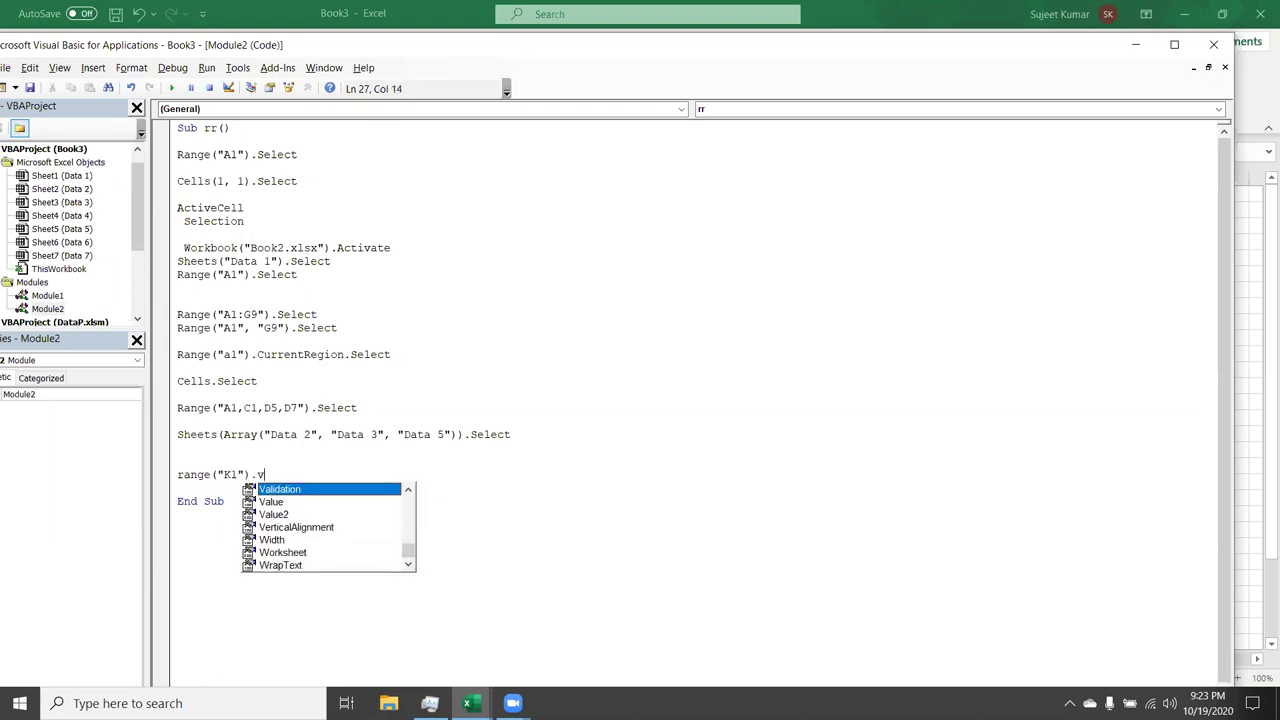
Write headers "Name", "Roll" and "Marks" into K1, L1 and M1, leaving a blank line before End Sub
key("Down")
key("Tab")
type("=\"Name")
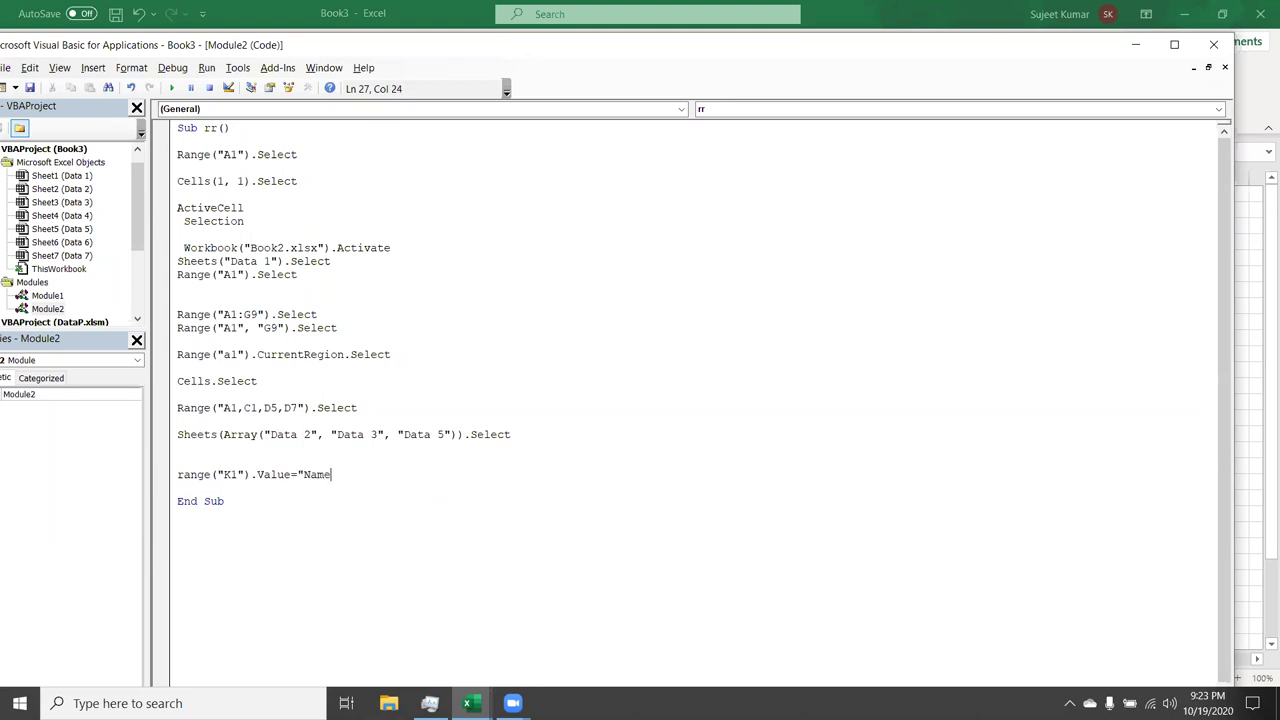
key("Return")
type("range(")
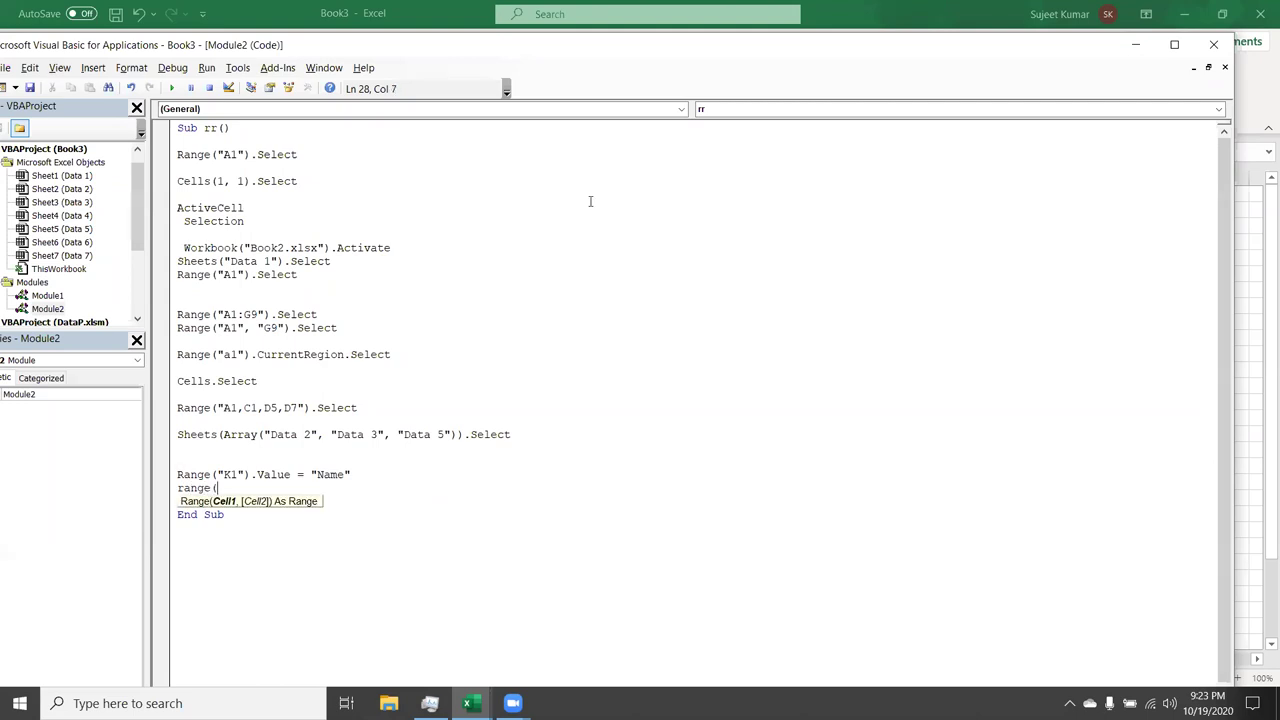
type("\"")
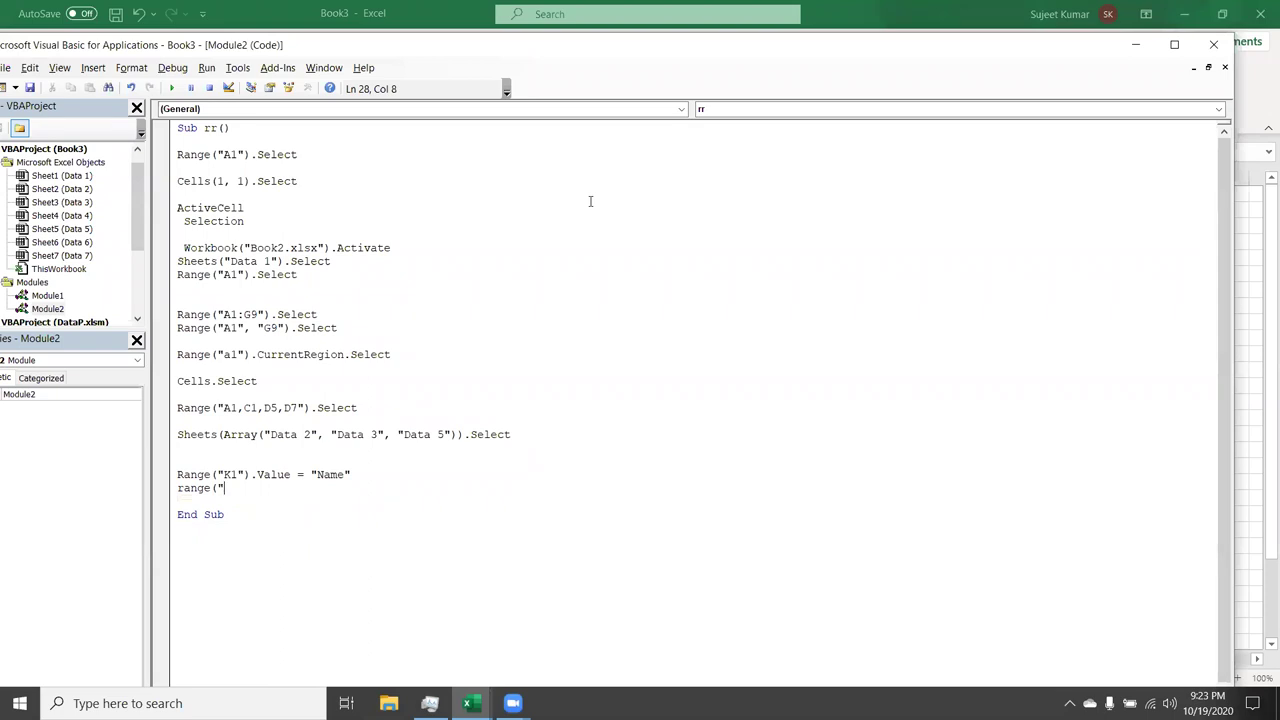
type("L1\") = ")
type("\"Roll")
key("Return")
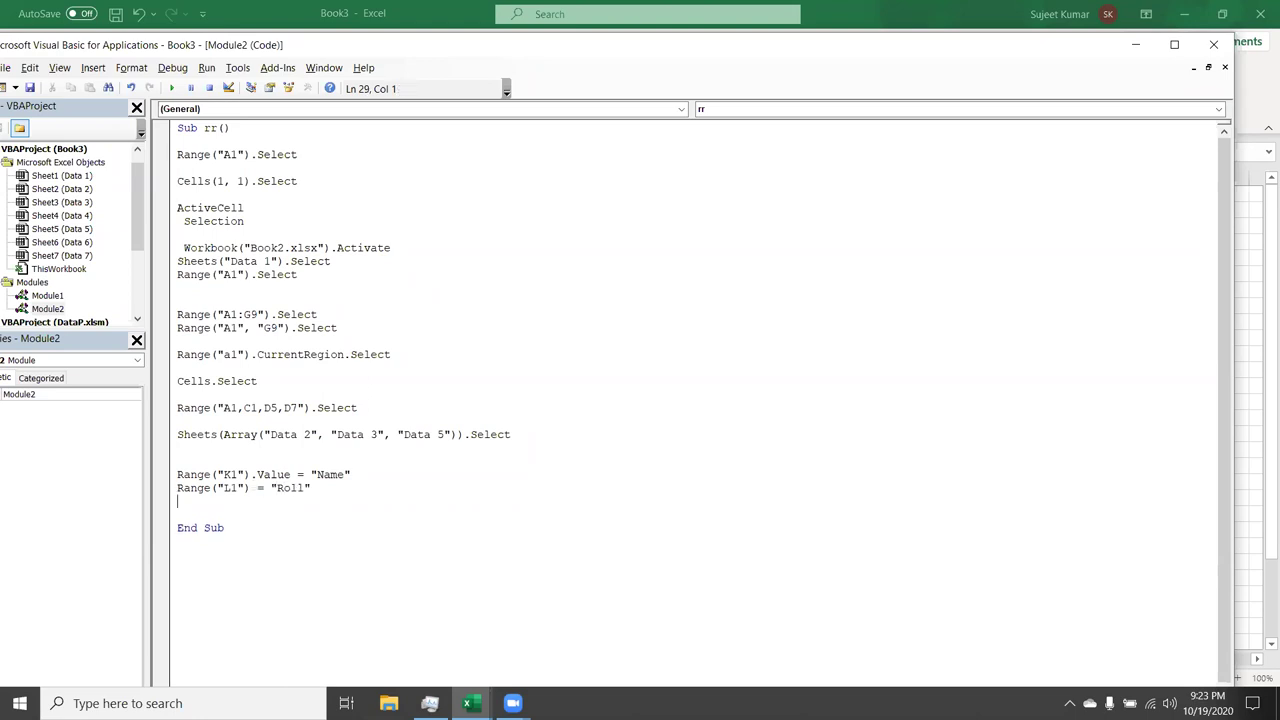
type("range")
type("(\"")
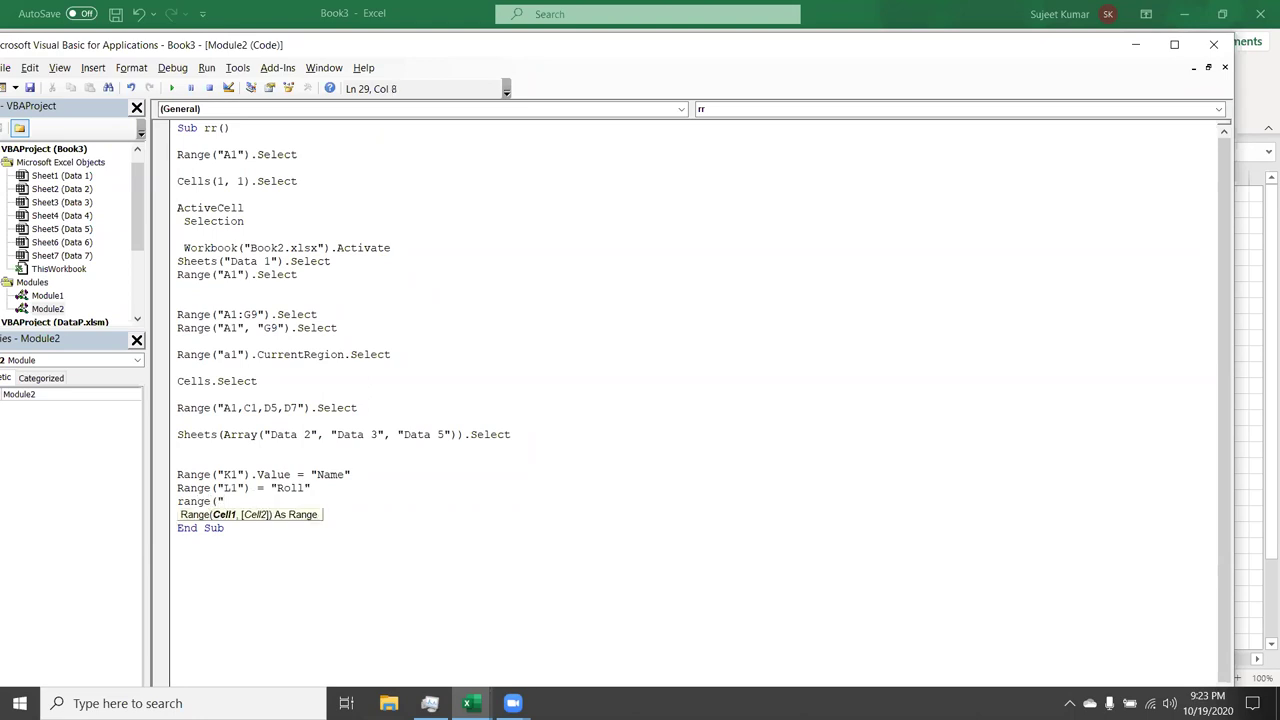
type("M1\").")
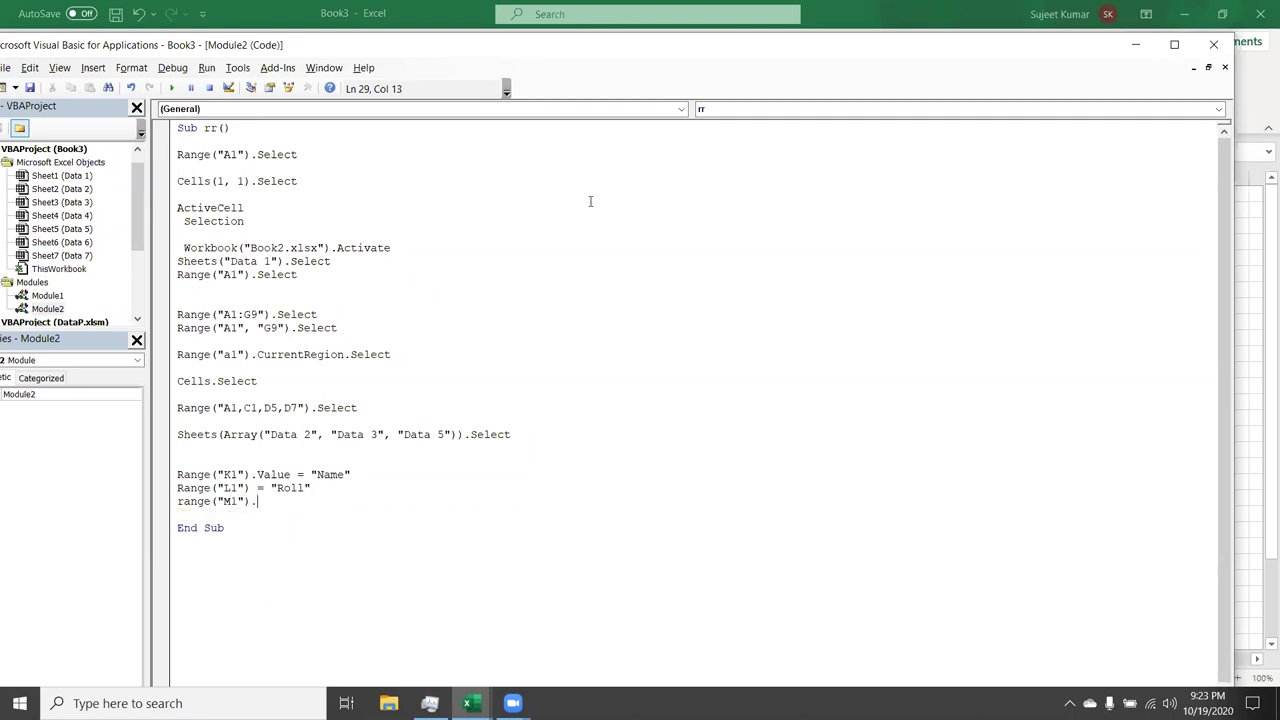
type("for")
key("Down")
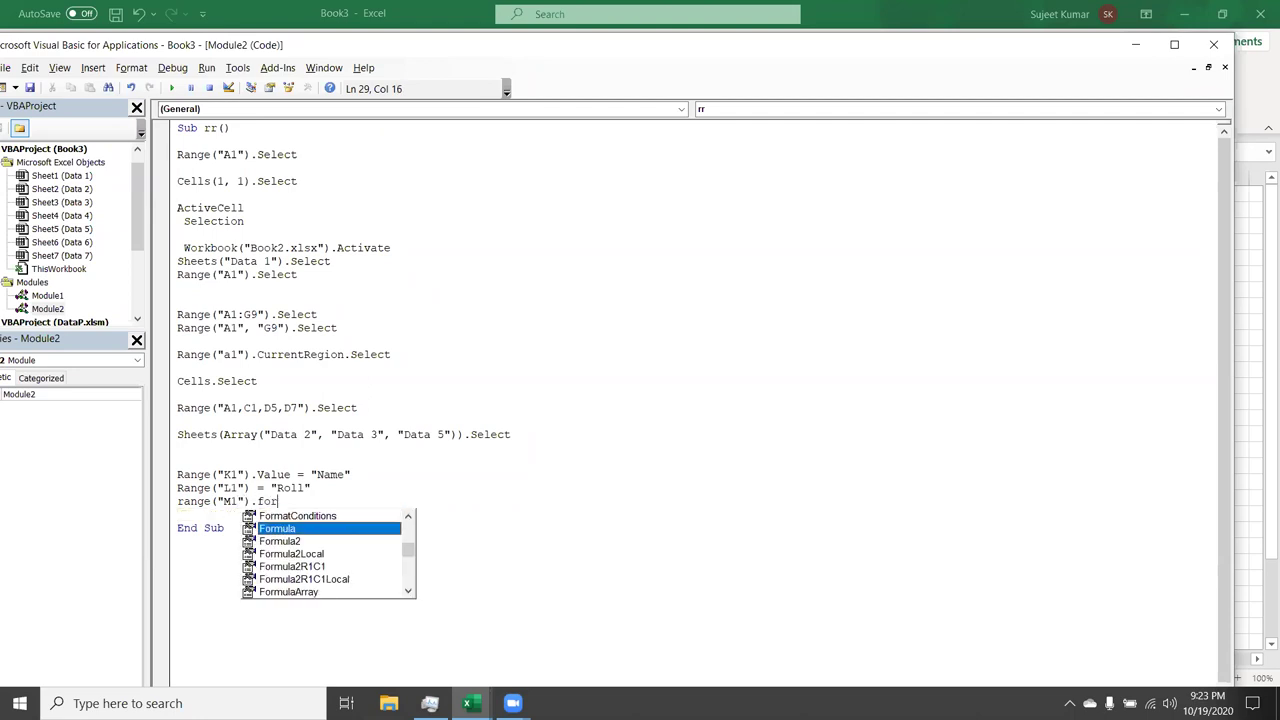
key("Tab")
type("\"Marks")
key("Return")
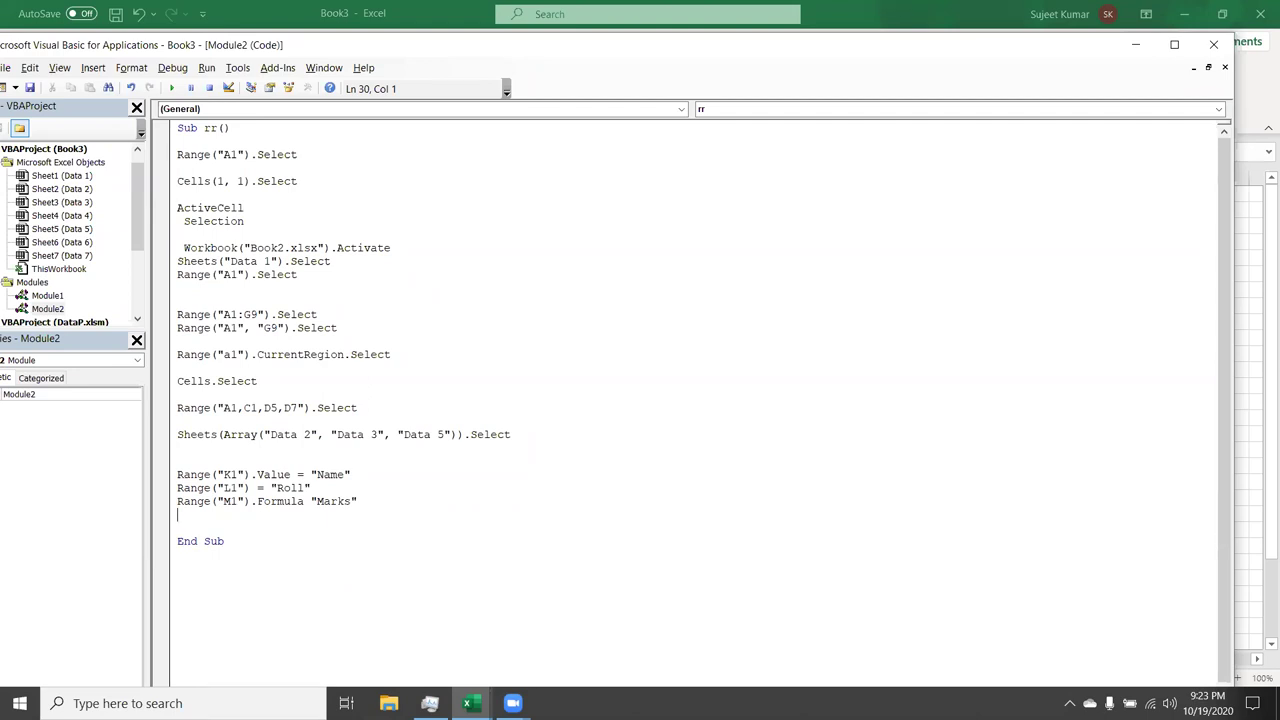
key("Return")
After checking M1 on the sheet, add Range("K1").Value = Range("M1").Value to the macro
key("alt+F11")
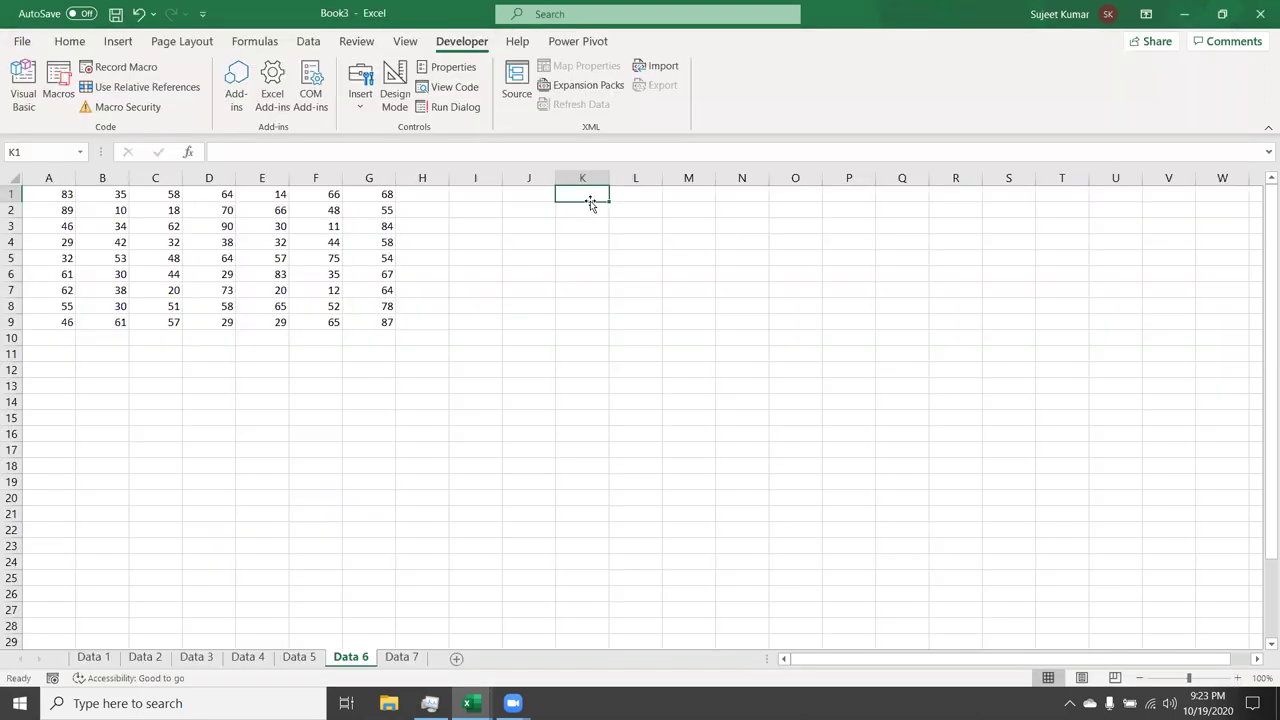
left_click(688, 190)
key("alt+F11")
type("range(\"K1\")")
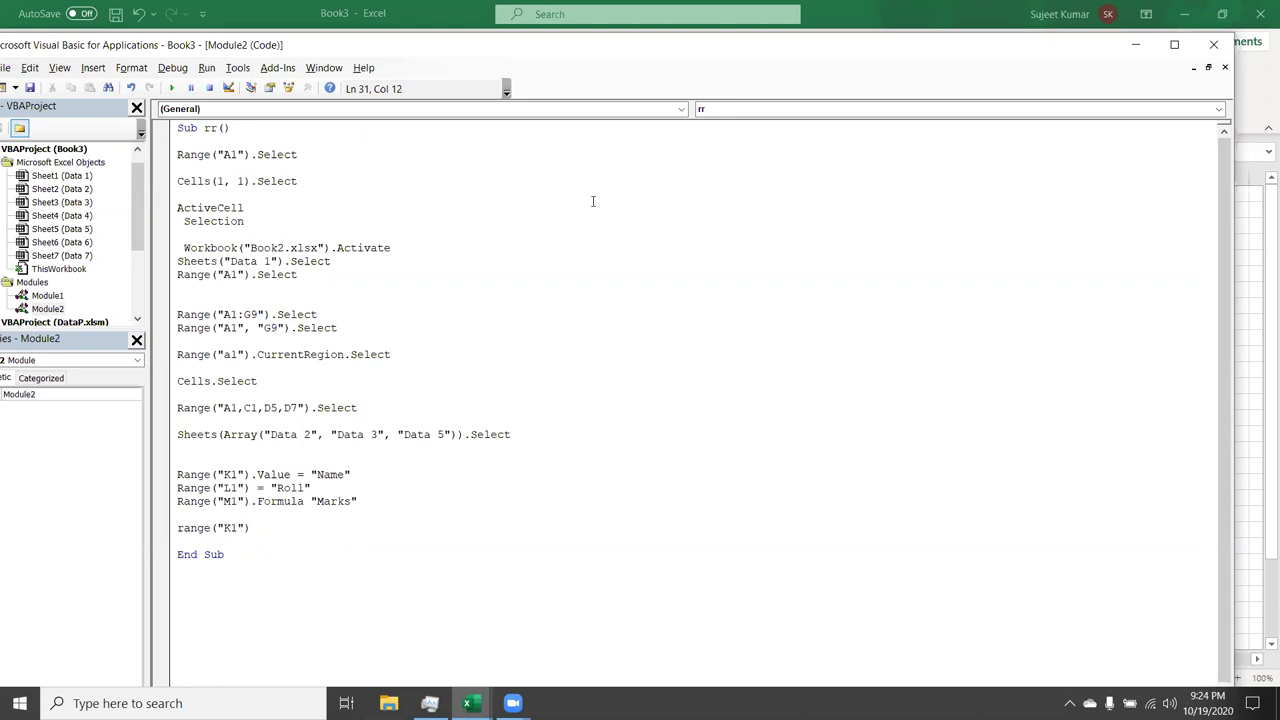
type(".")
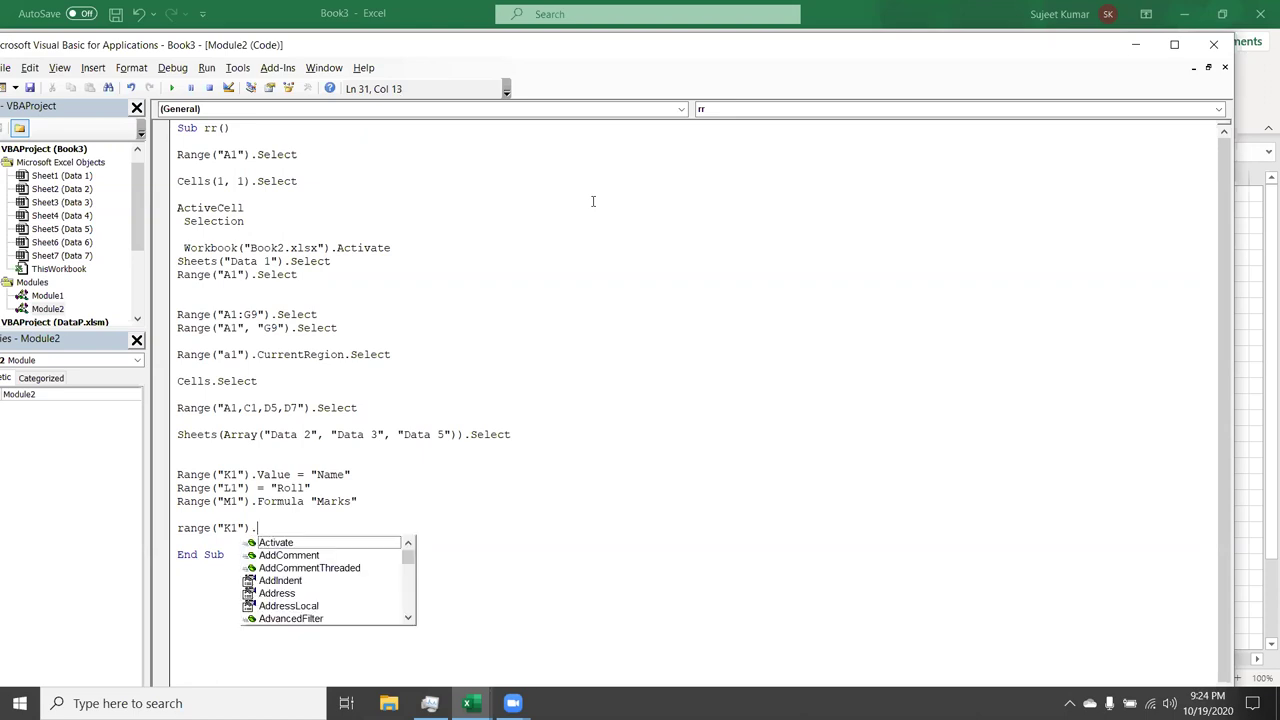
type("v")
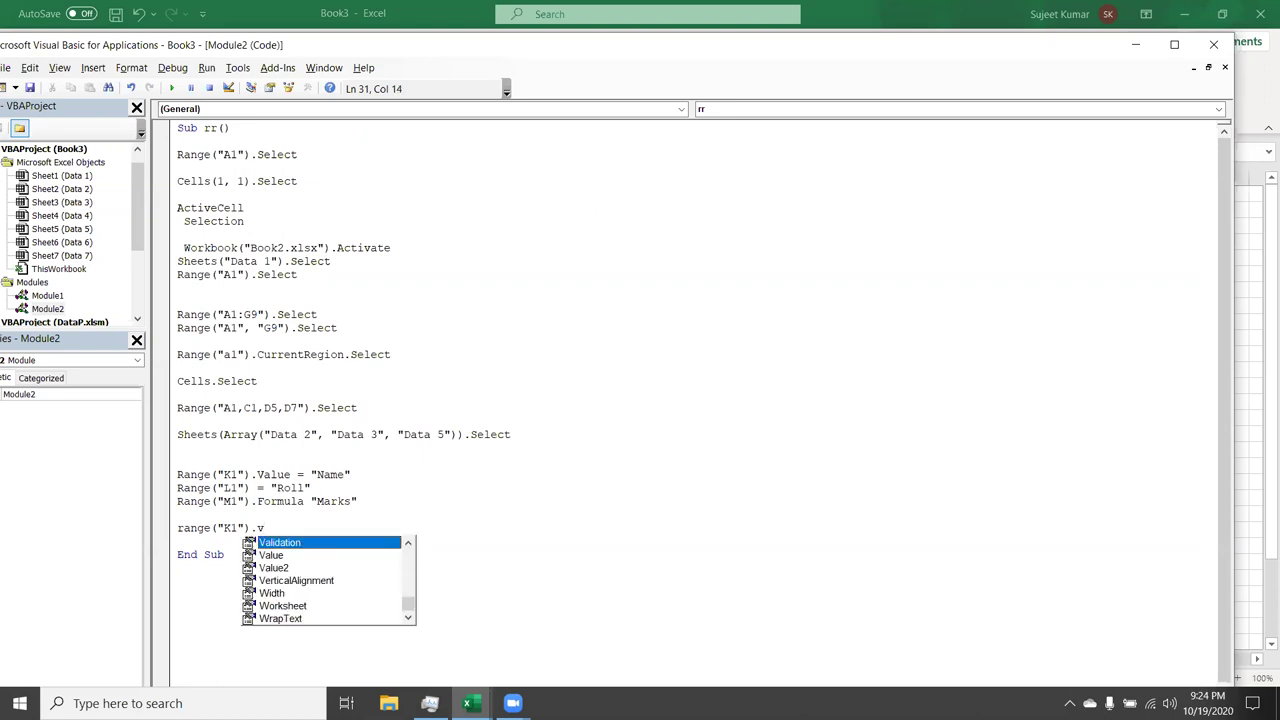
type("a")
key("Tab")
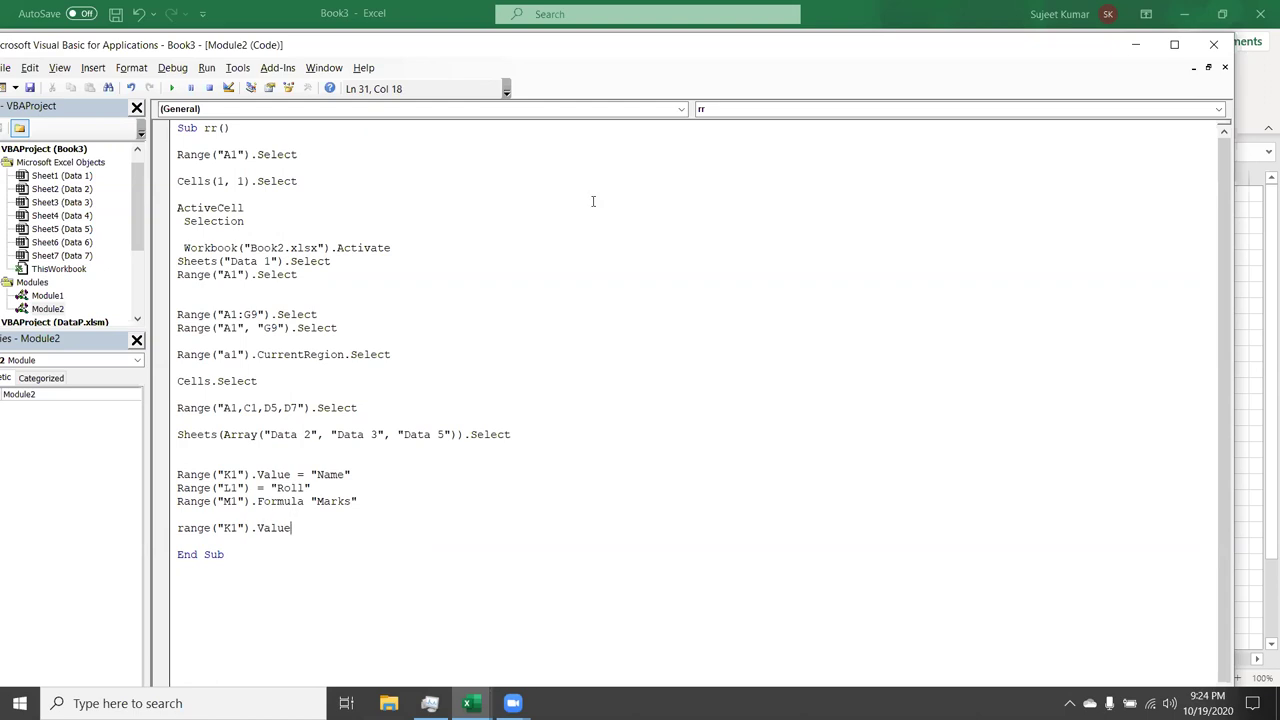
type("=")
type("range")
type("(")
key("alt+F11")
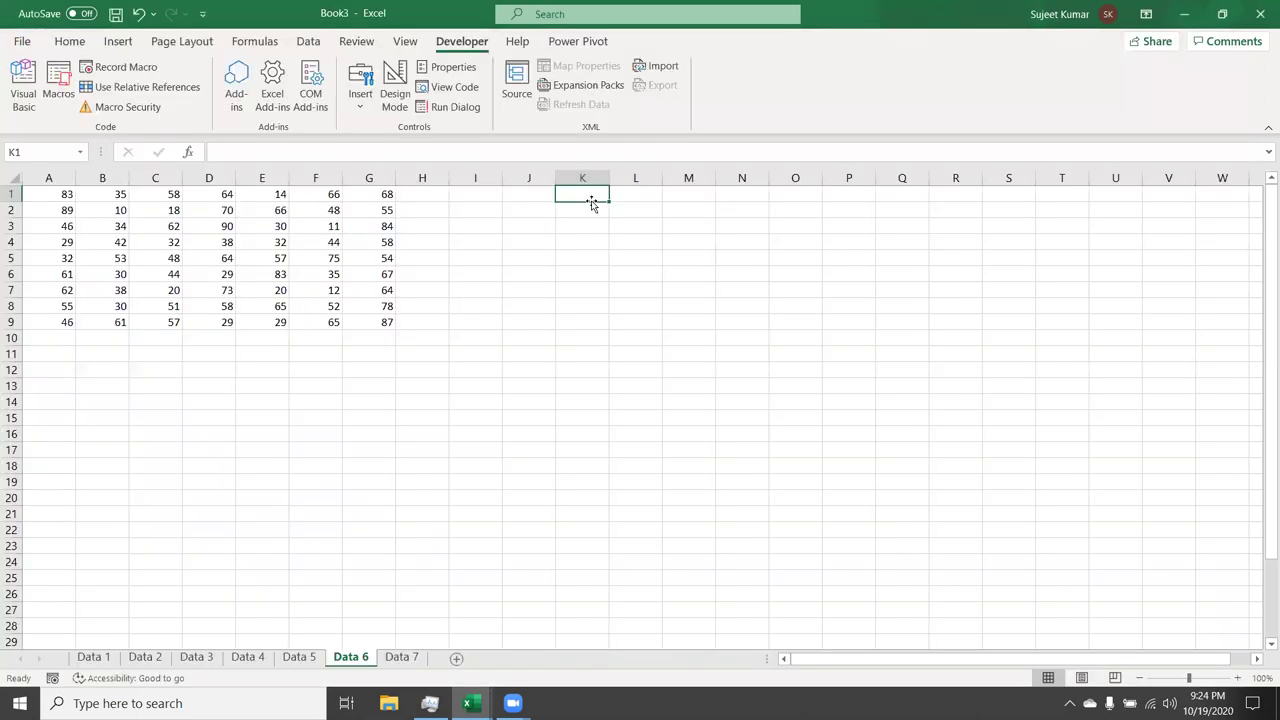
key("alt+F11")
type("\"M1\")")
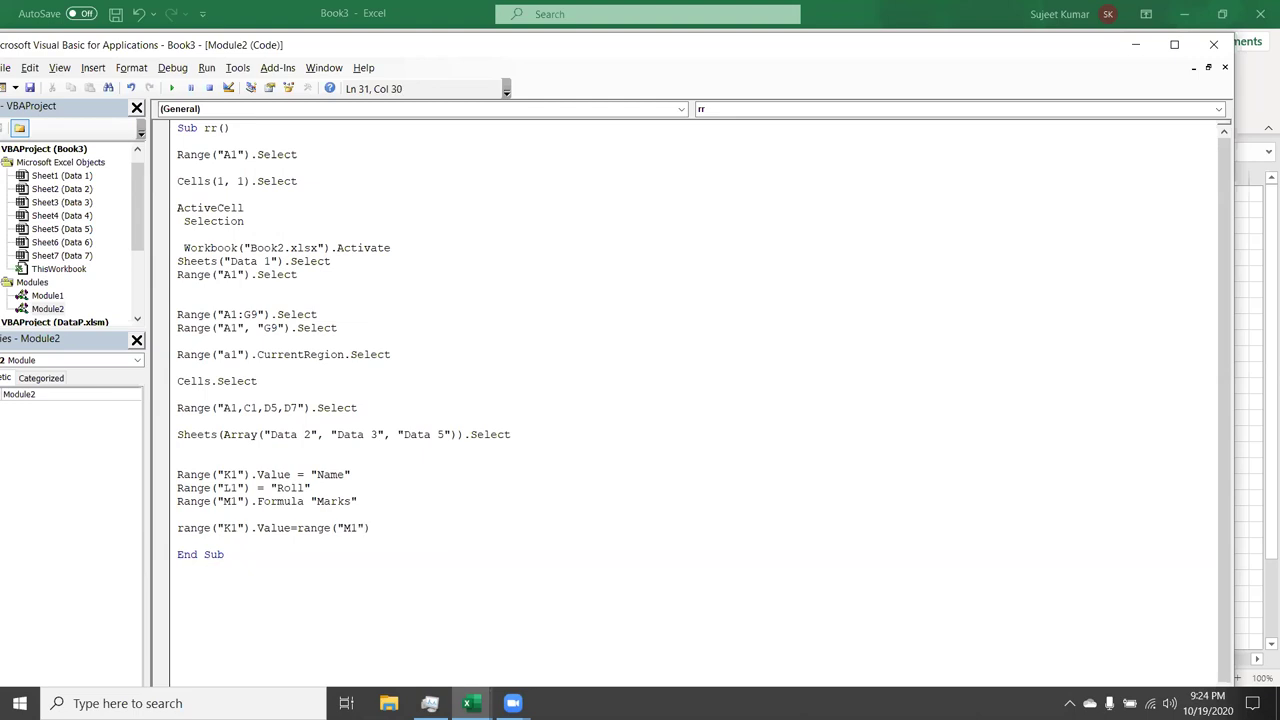
type(".v")
key("Down")
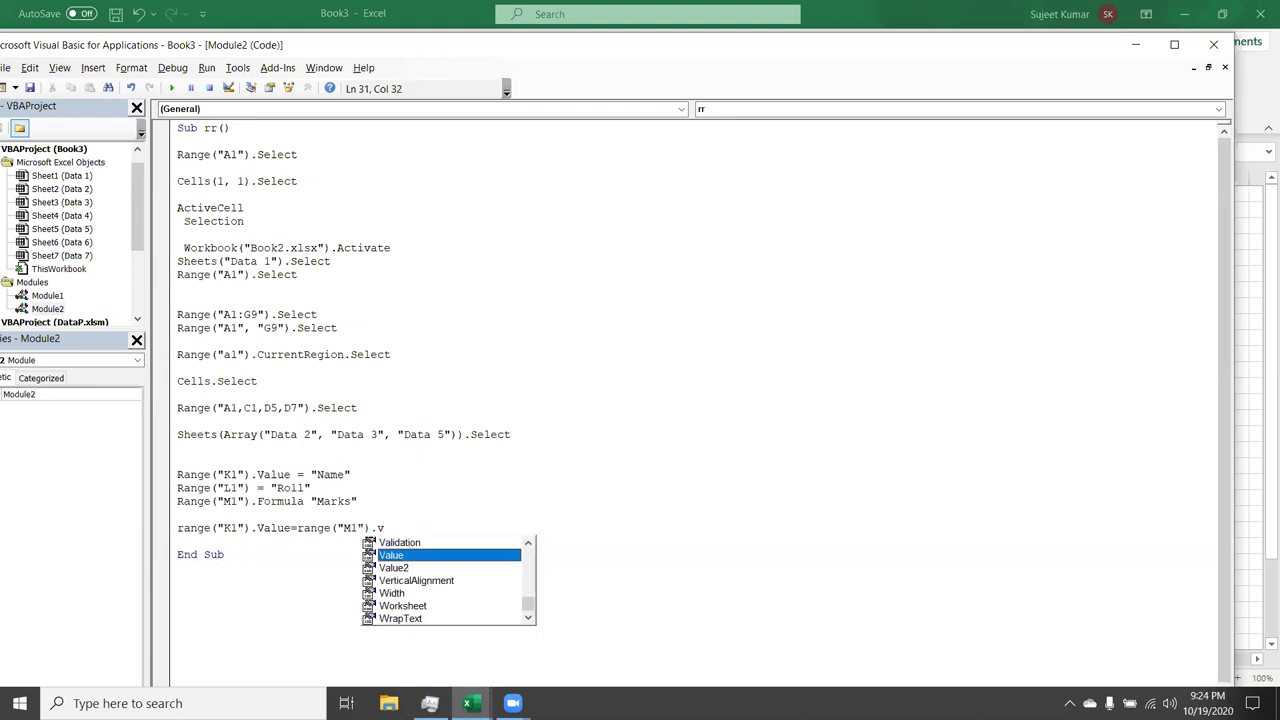
key("Tab")
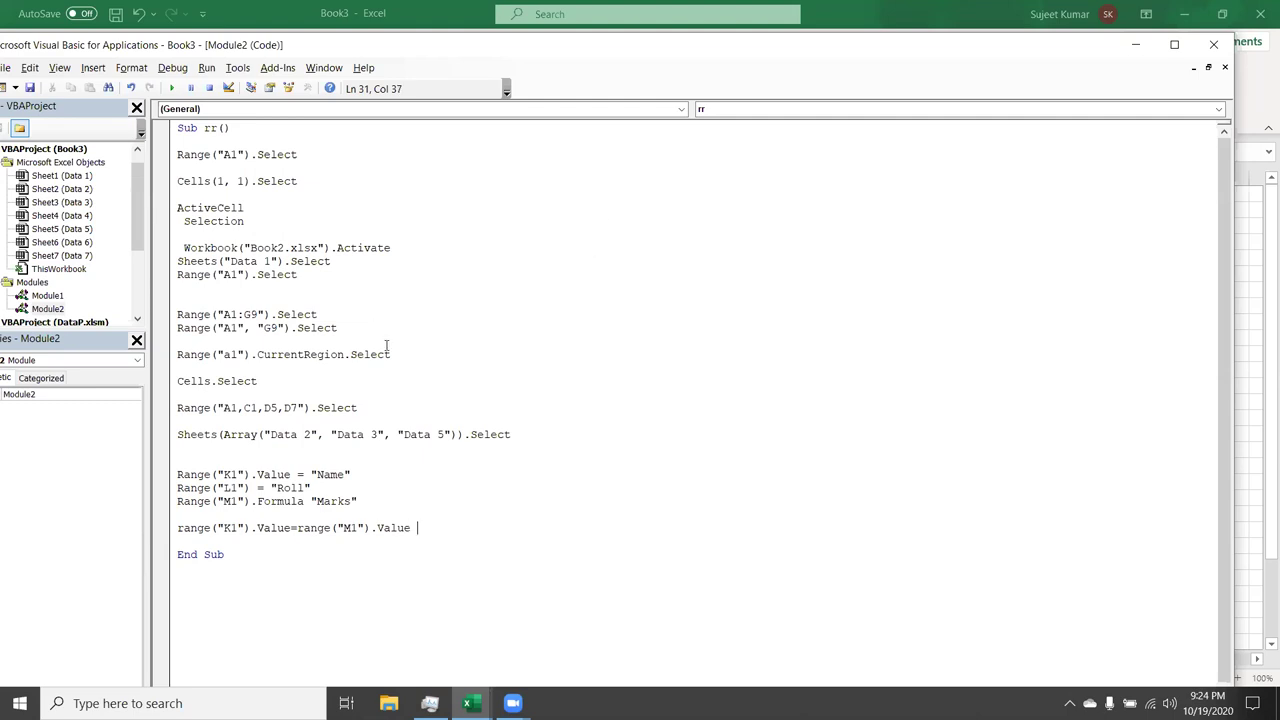
key("Return")
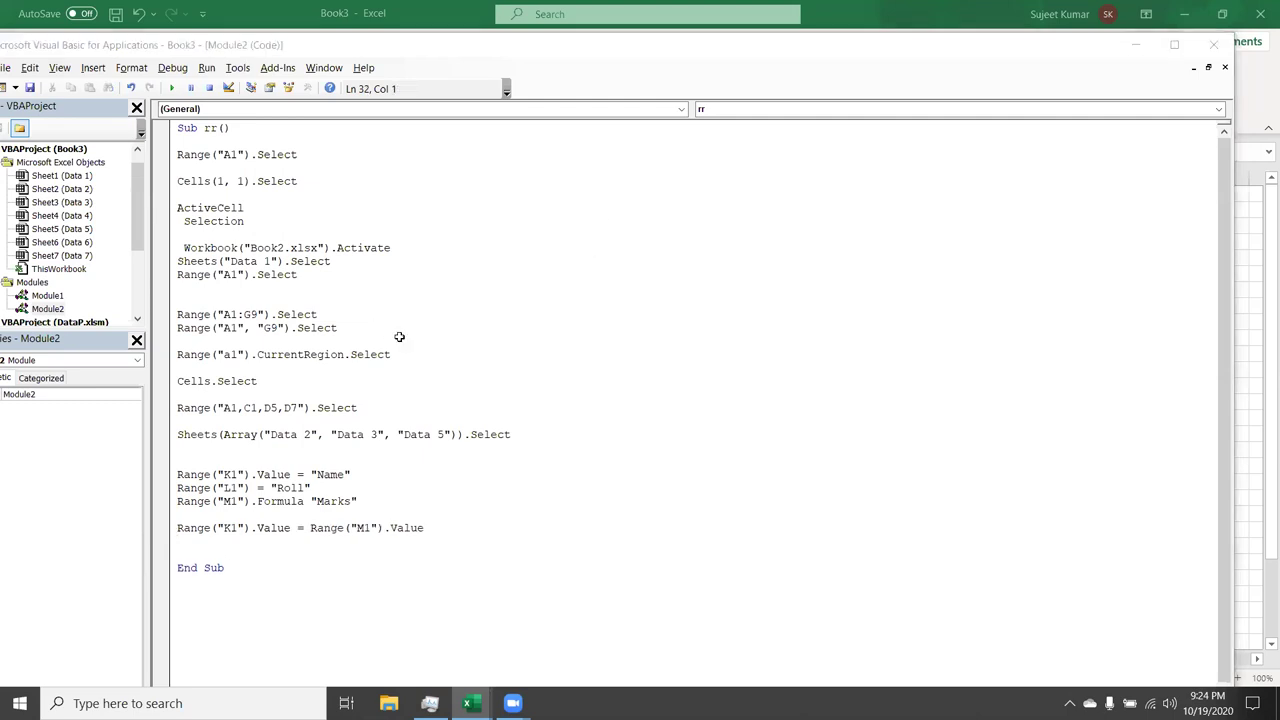
key("alt+F11")
Enter the formula =20+30 in M1 and the value 50 in K1
key("Right")
key("Right")
type("=20+30")
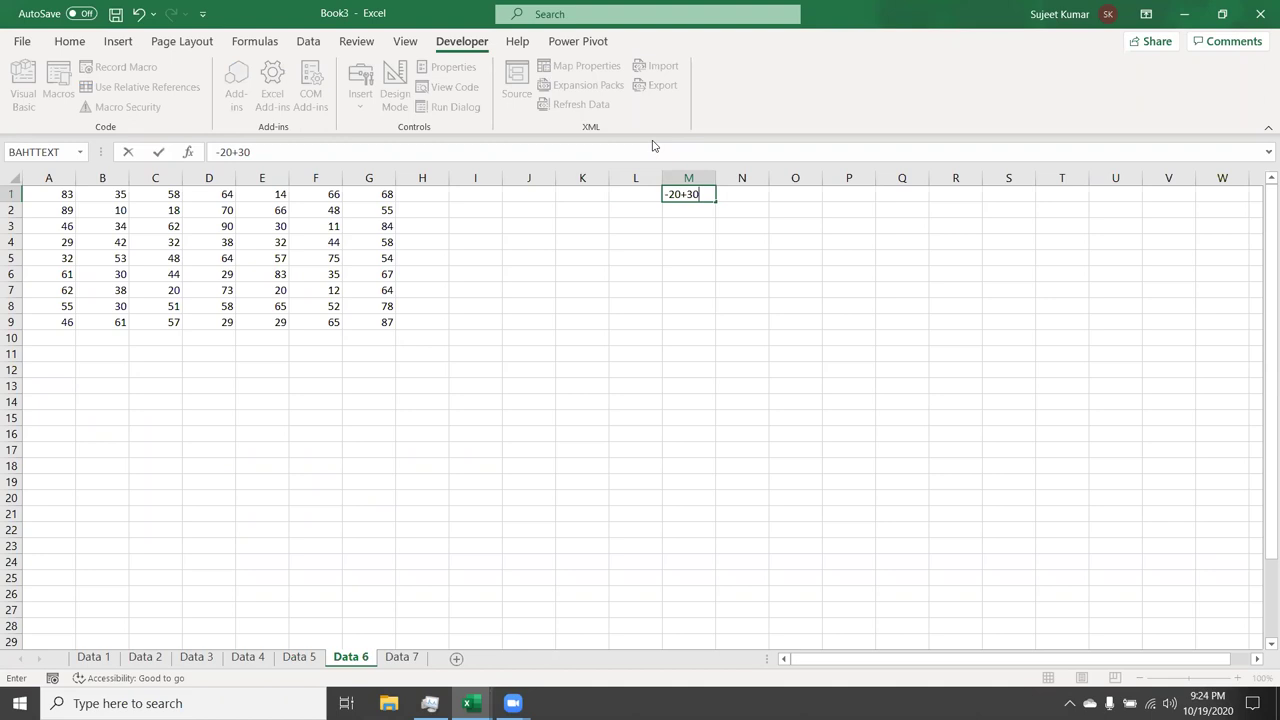
key("Return")
key("Up")
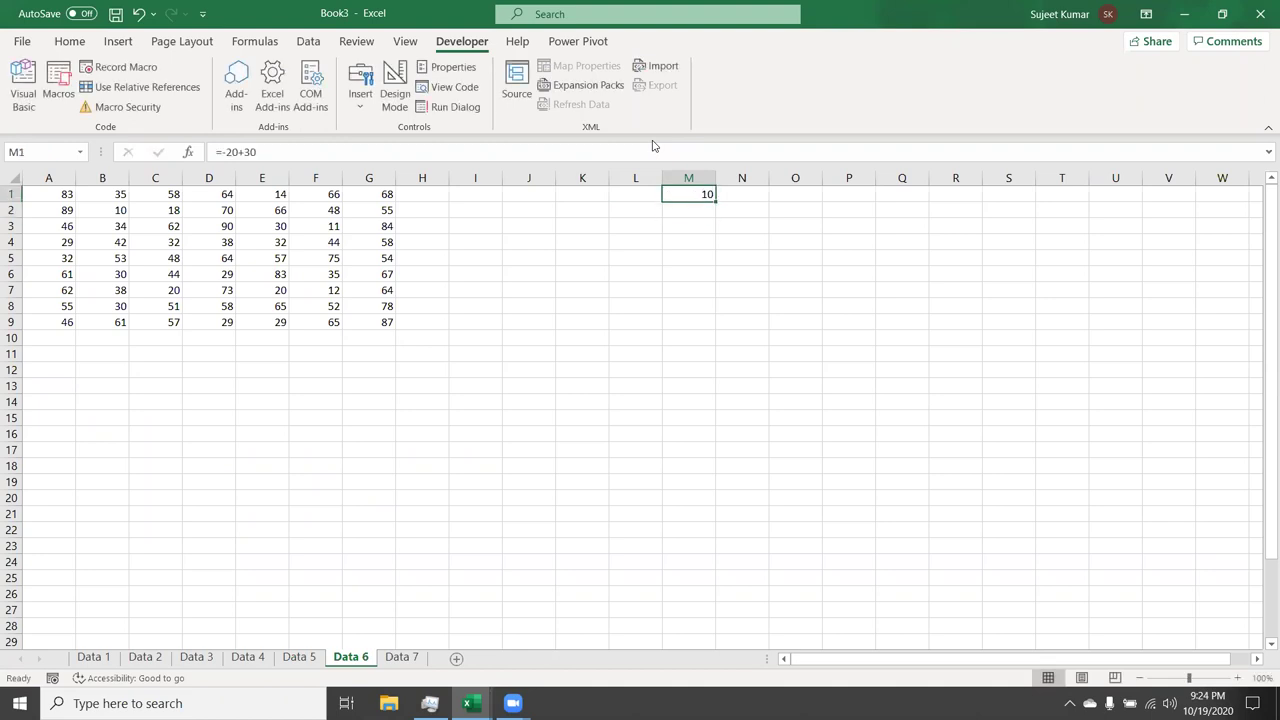
type("=20+30")
key("Return")
key("Down")
key("Left")
key("Left")
key("Up")
key("Up")
type("50")
key("Return")
key("Up")
key("Right")
key("Right")
Change the copy line to read M1's .Formula instead of .Value
key("alt+F11")
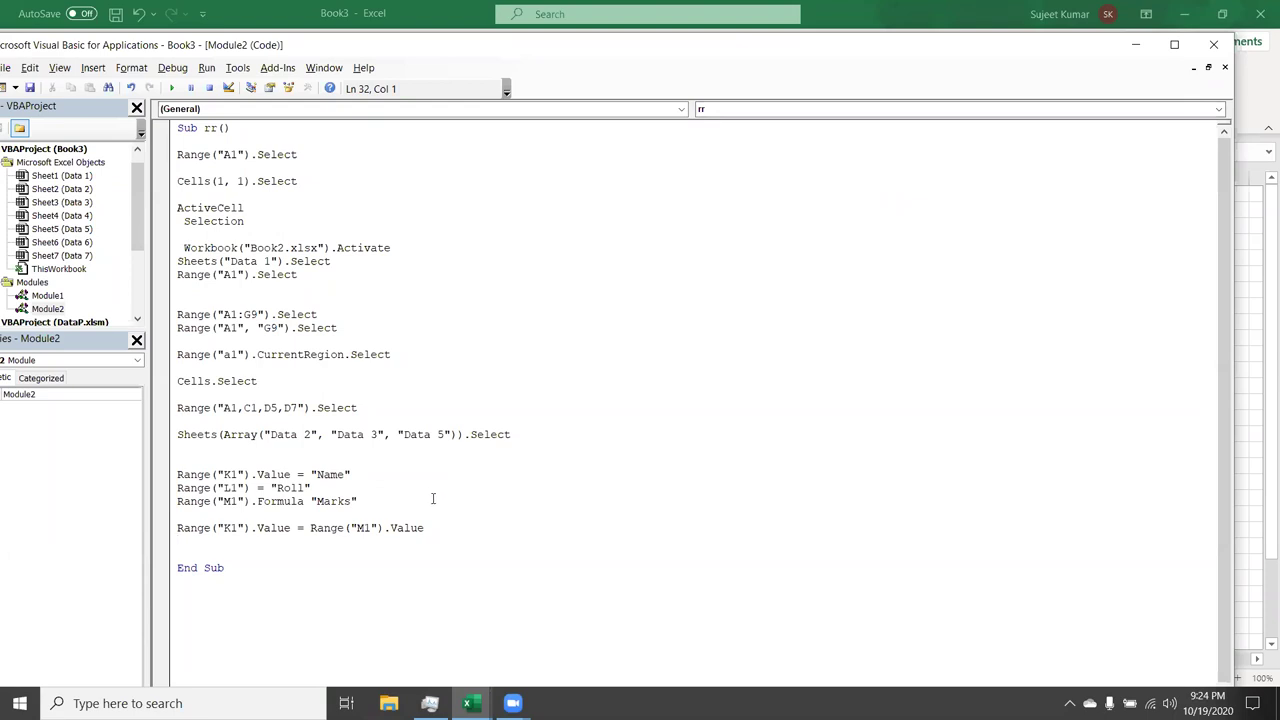
double_click(431, 530)
key("BackSpace")
key("BackSpace")
type(".for")
key("Down")
key("Tab")
key("Down")
Enter the formula =50+2 in K1, then return to the macro code
key("alt+F11")
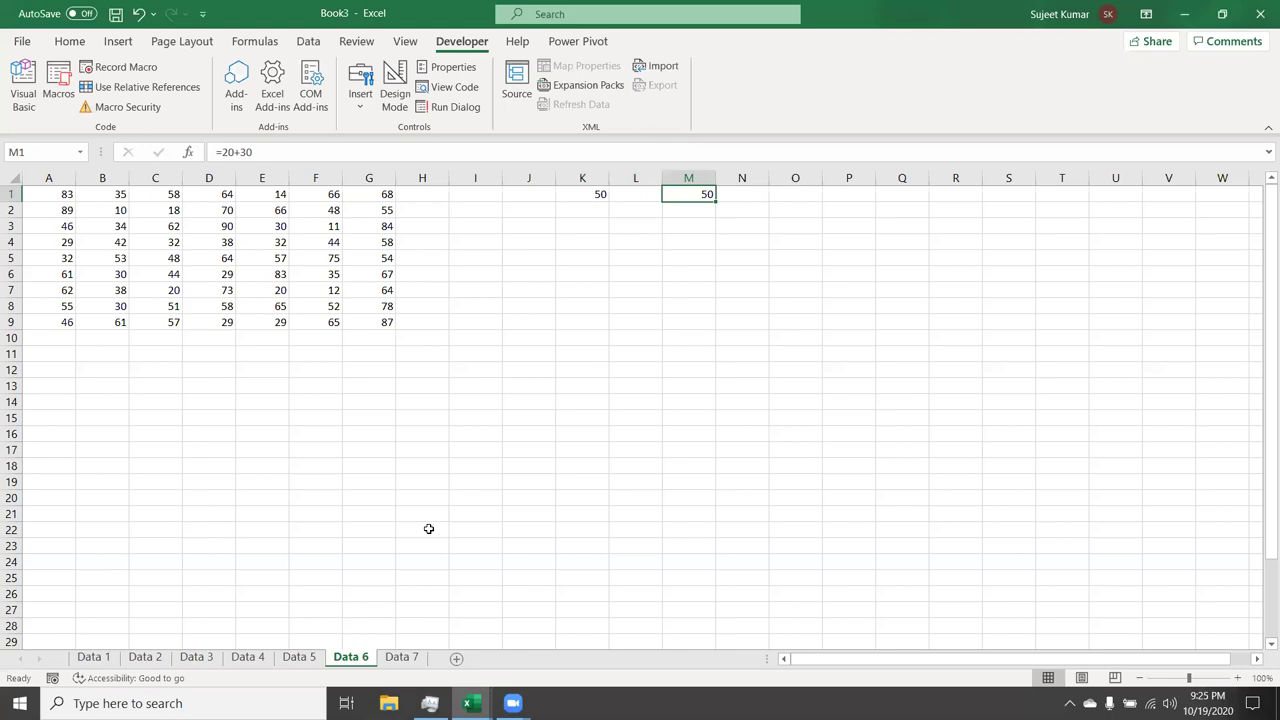
key("Left")
key("Left")
type("=50+2")
key("Return")
key("Up")
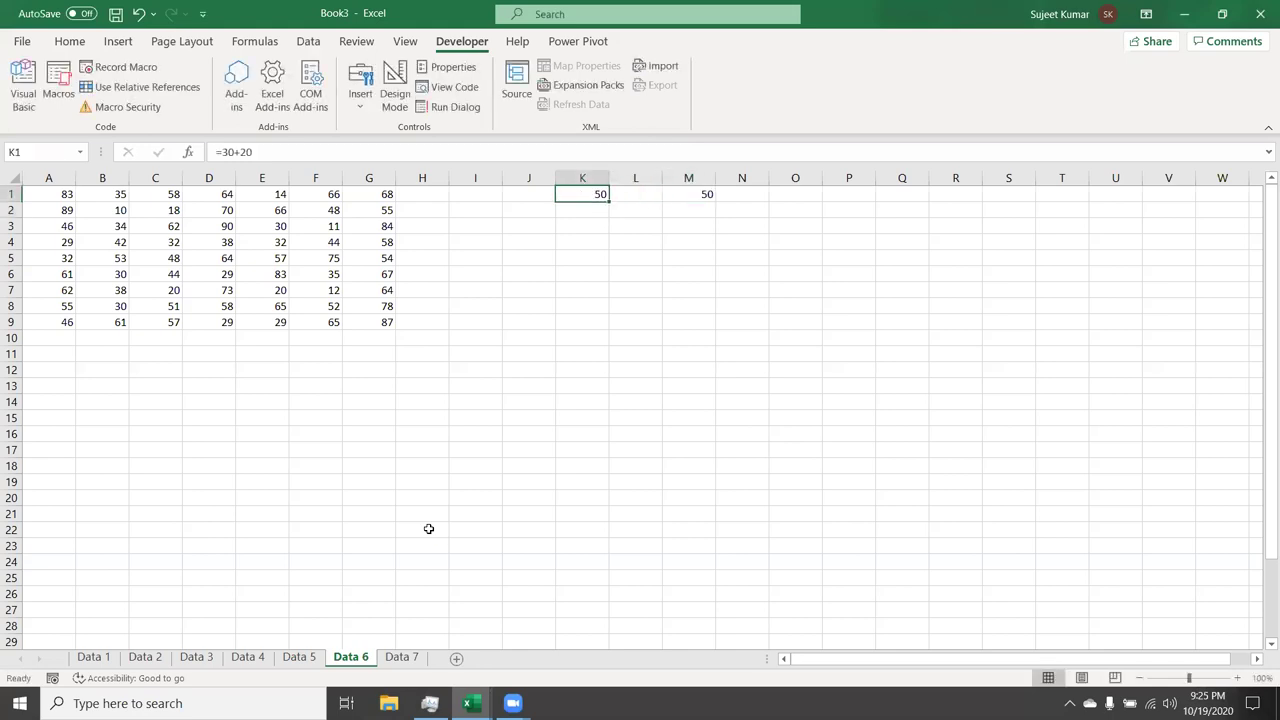
key("alt+F11")
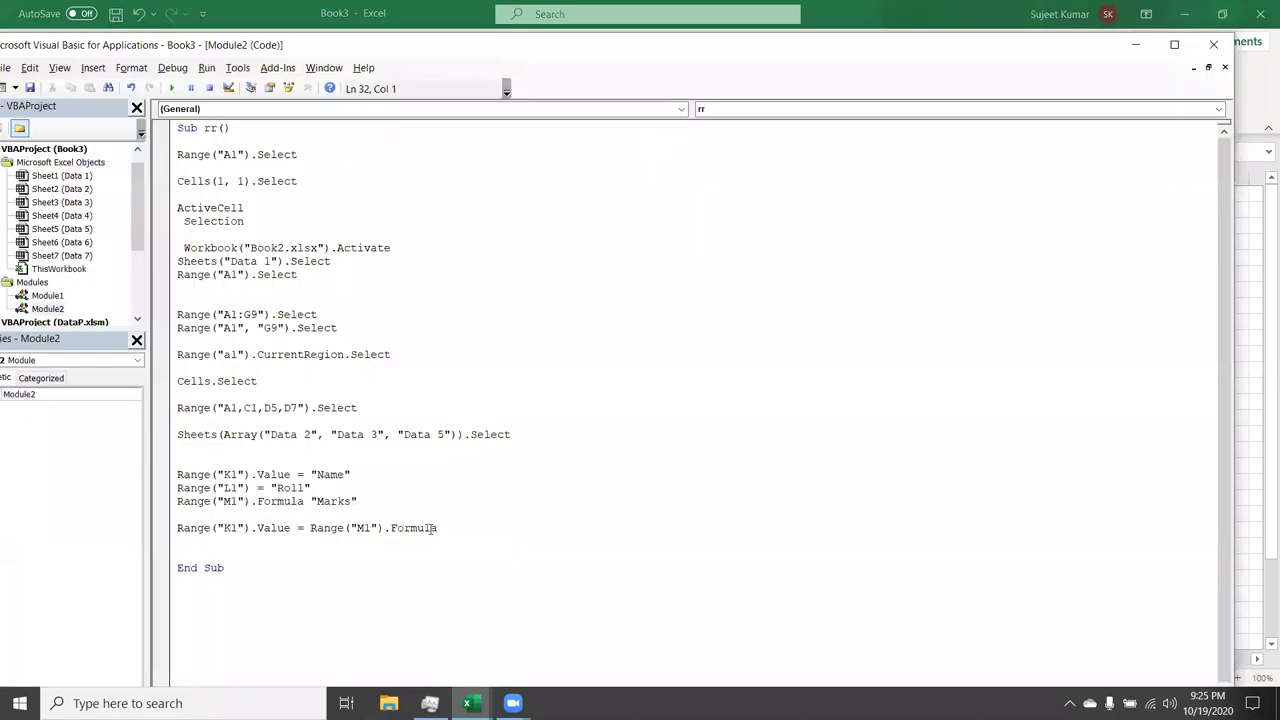
mouse_move(360, 502)
left_mouse_down()
mouse_move(159, 461)
mouse_move(170, 480)
left_mouse_up()
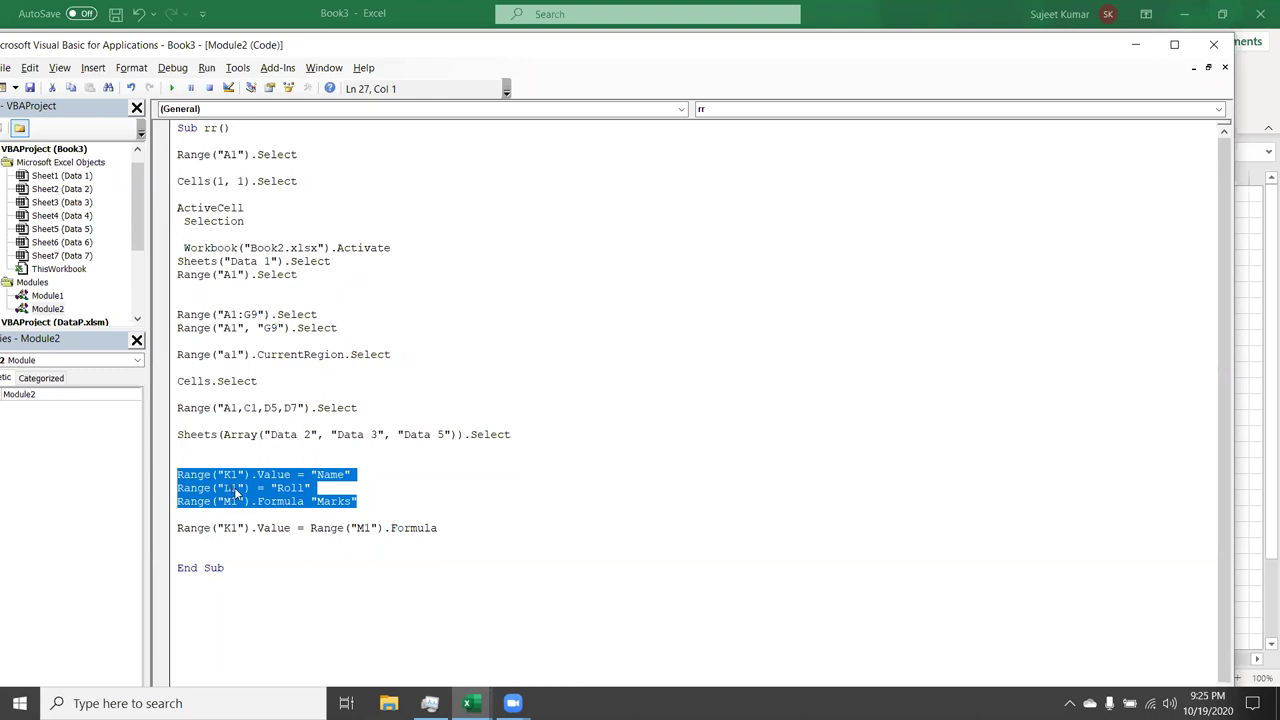
double_click(270, 527)
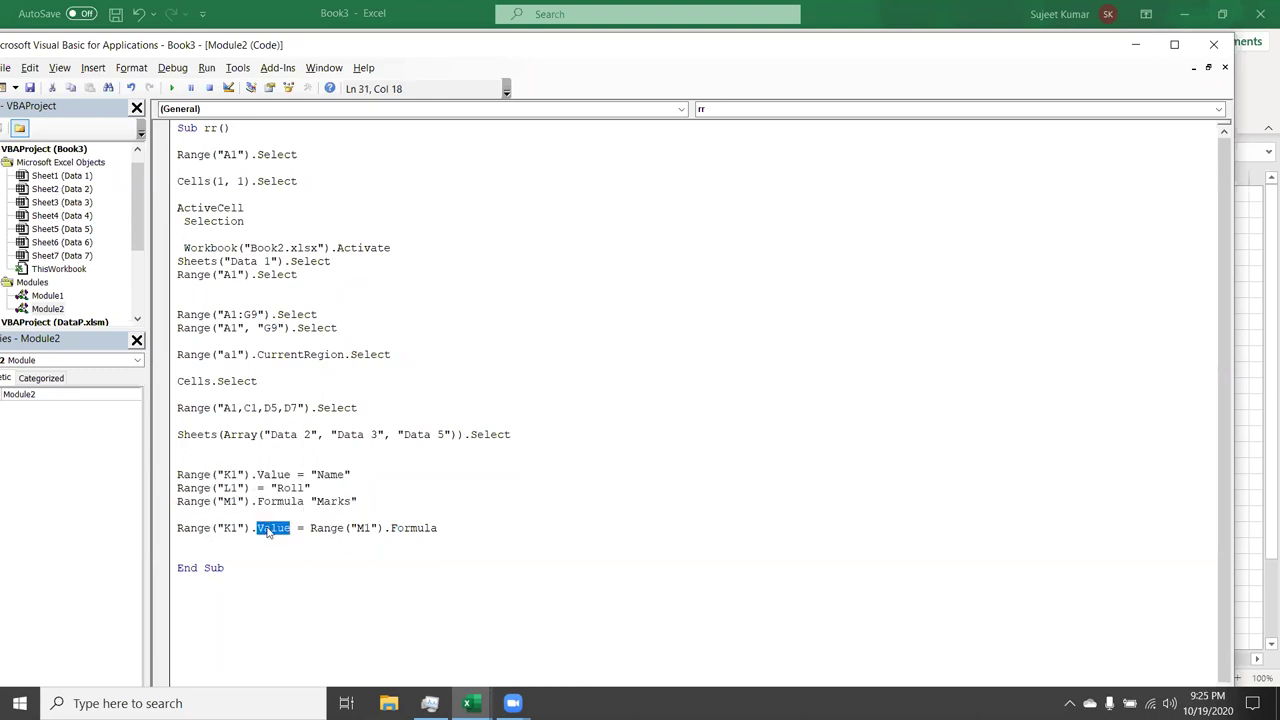
double_click(410, 528)
left_click(230, 487)
double_click(230, 501)
key("alt+F11")
left_click(438, 357)
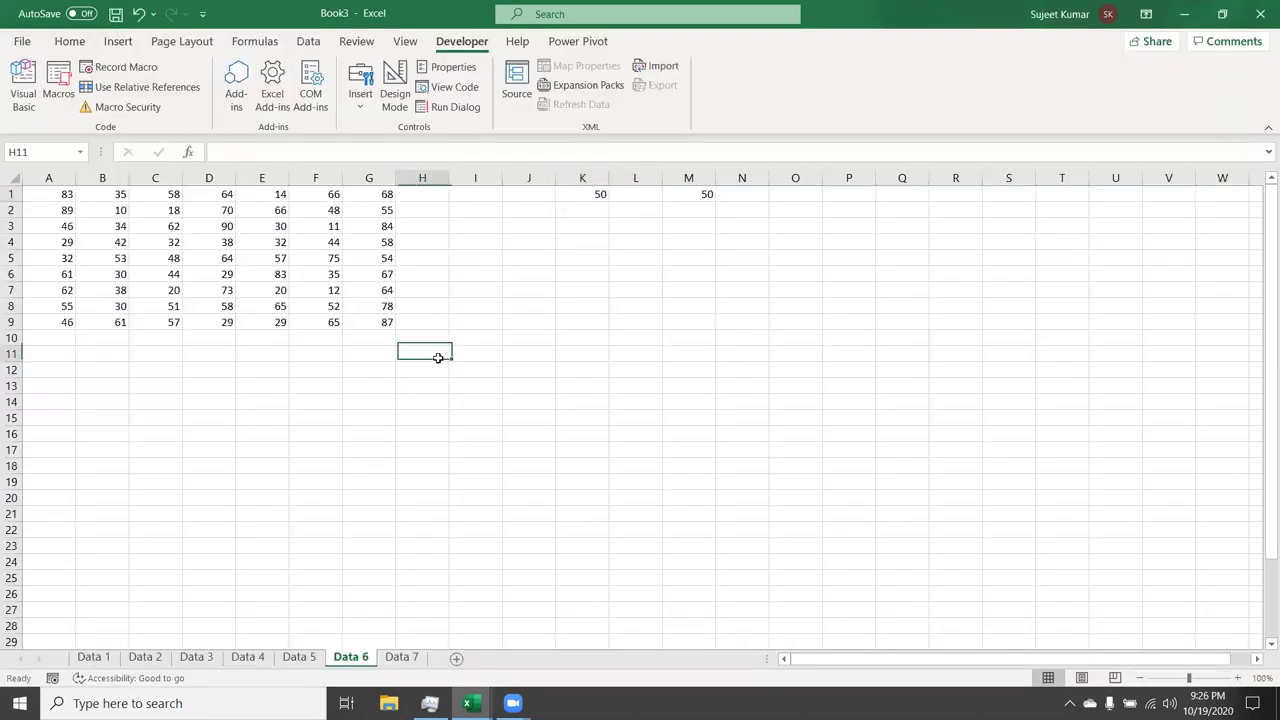
type("=")
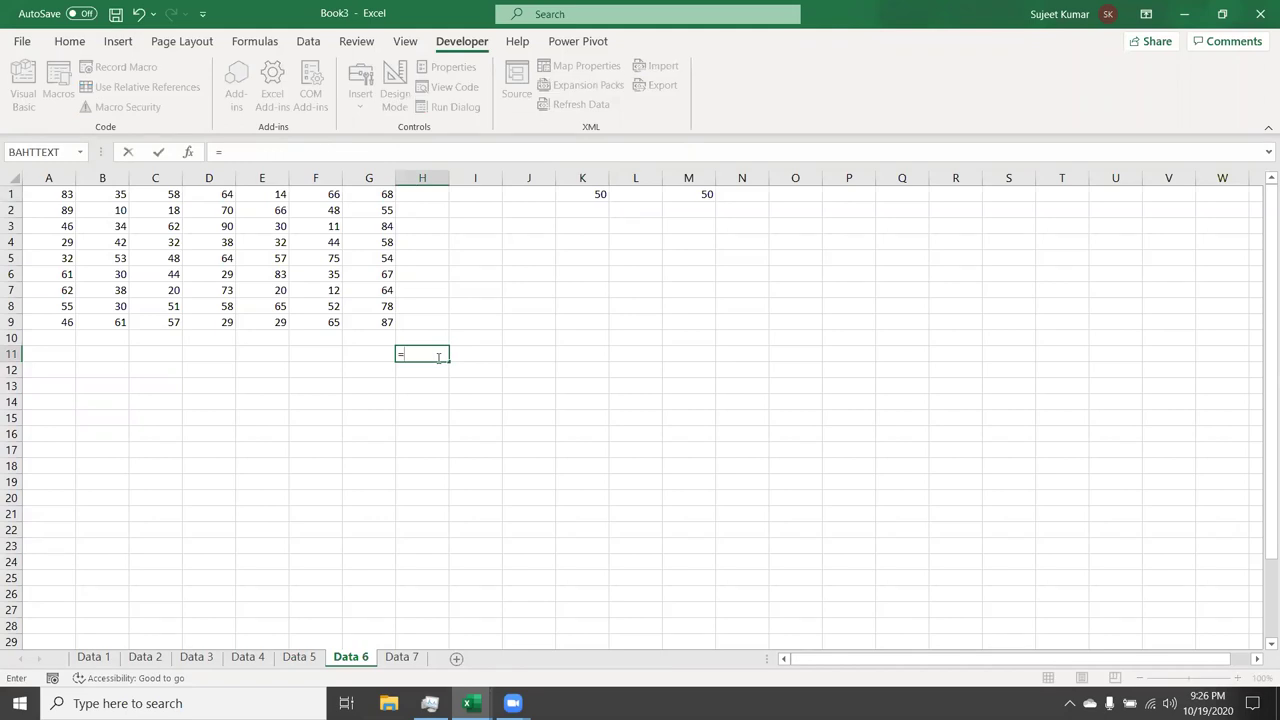
type("10 ")
type("L * ")
type("16")
type(" TH")
key("Escape")
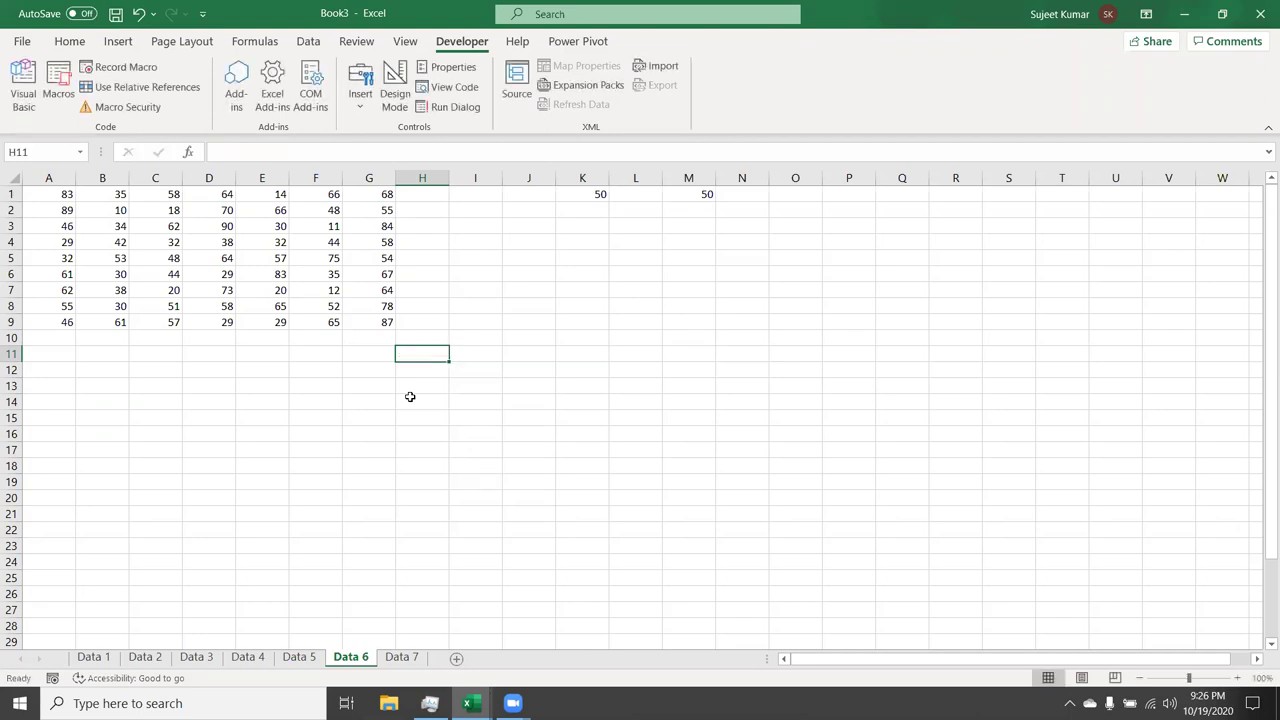
left_click(411, 372)
left_click(413, 382)
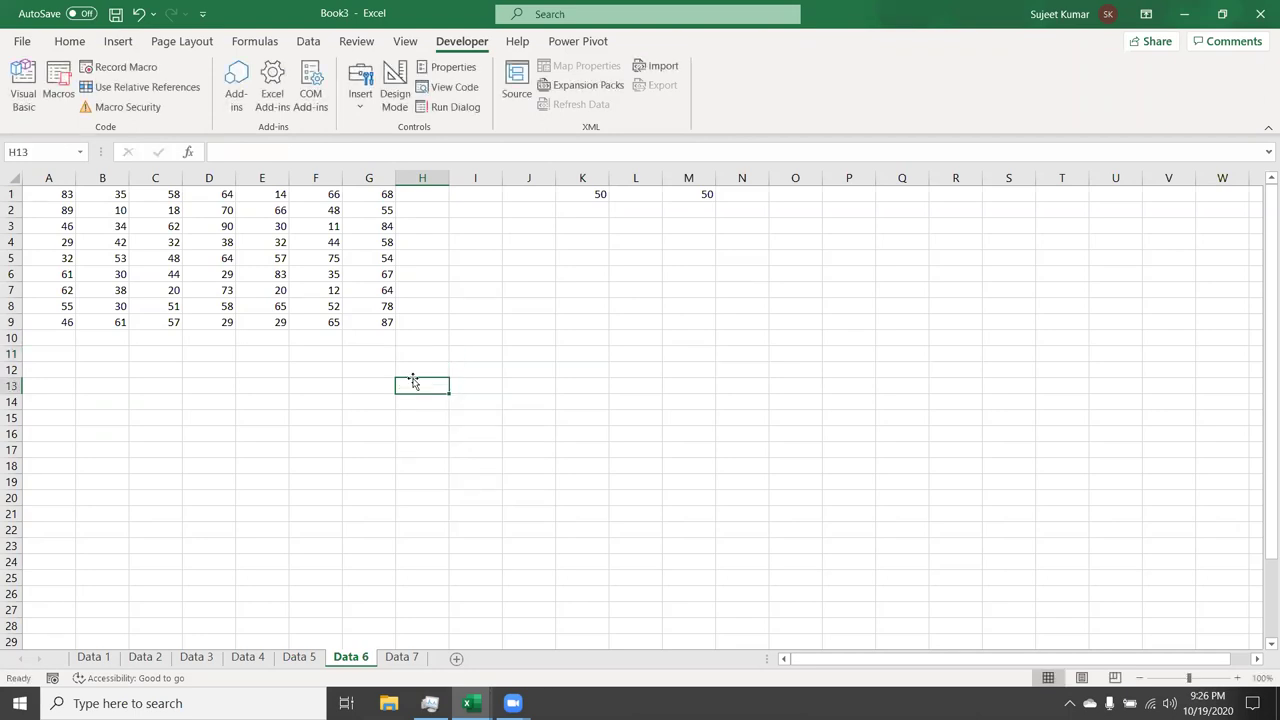
type("=")
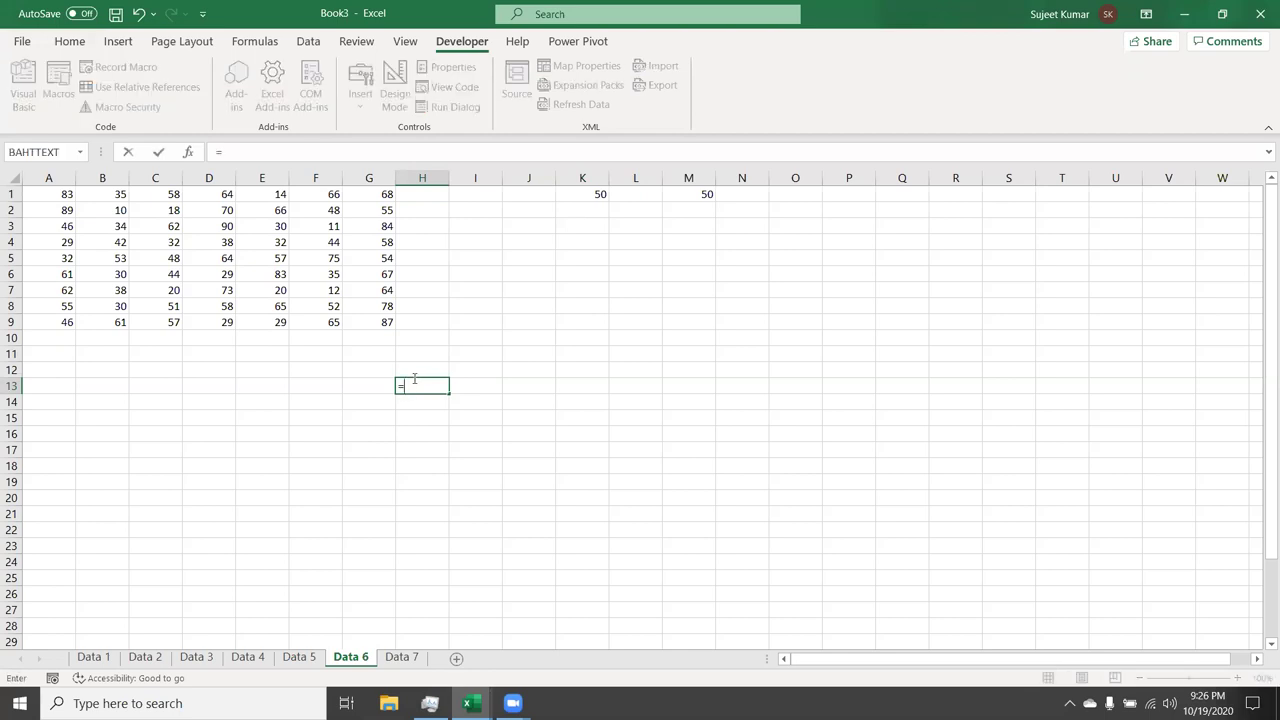
key("Escape")
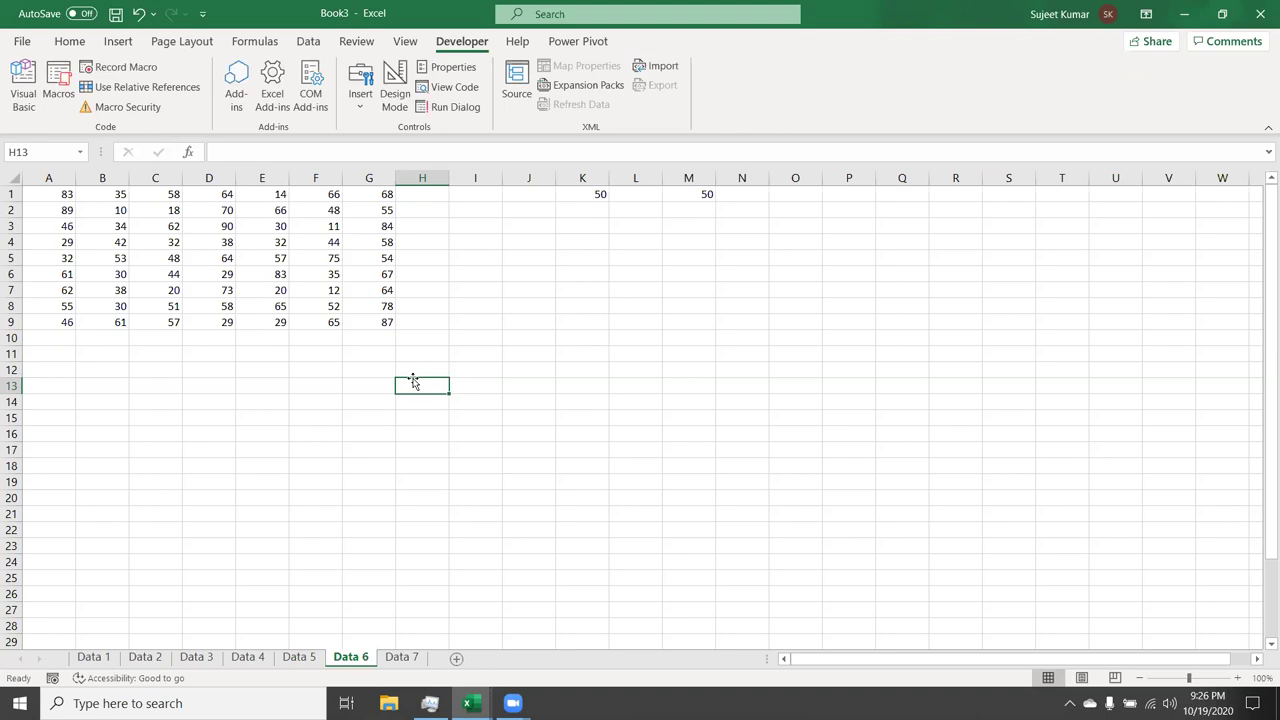
key("alt+F11")
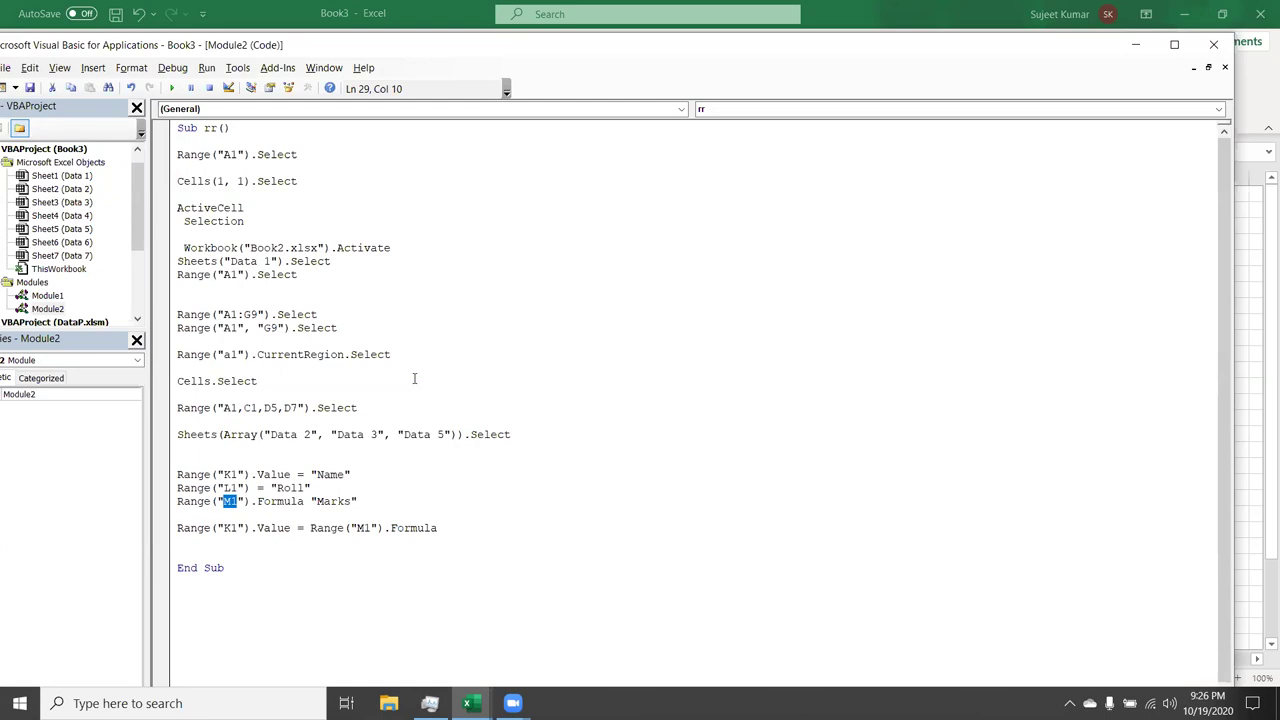
Switch between Excel and the VBA editor, then minimise all windows to show the desktop
key("alt+Tab")
key("alt+shift+Tab")
key("super+d")
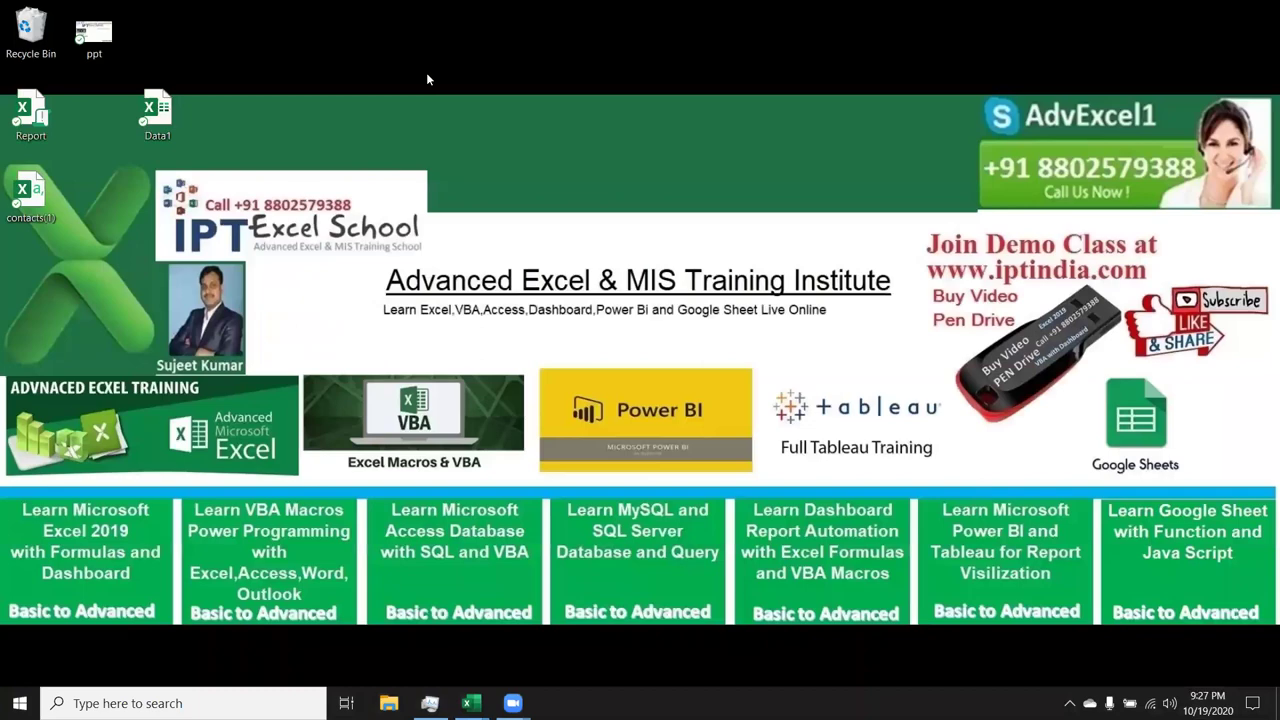